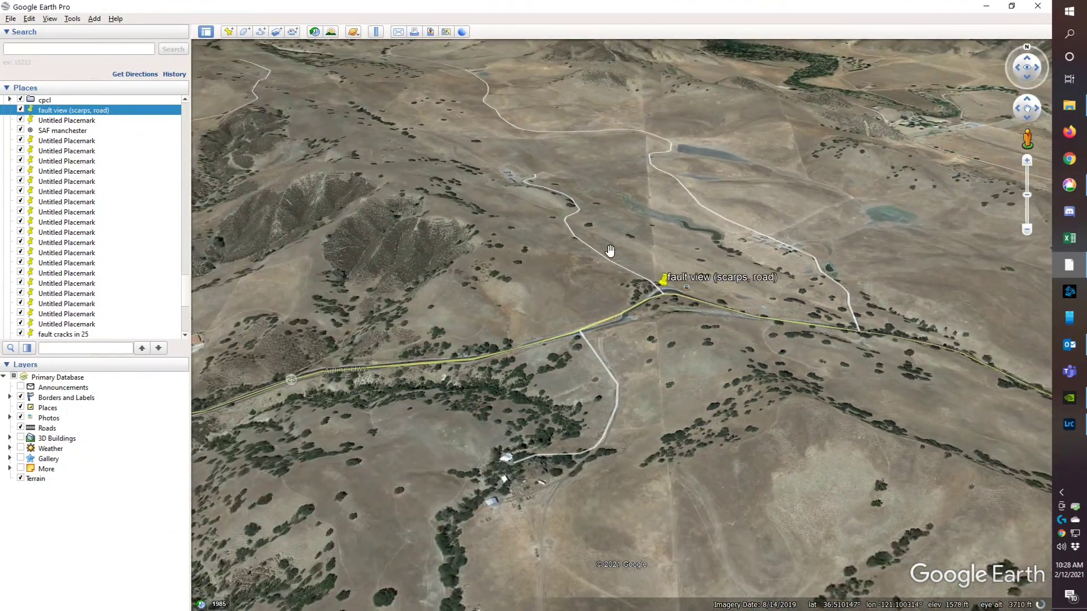
# - Zoom out to survey the wider fault valley and the terrain beyond the placemark
pyautogui.scroll(-3, 588, 232)
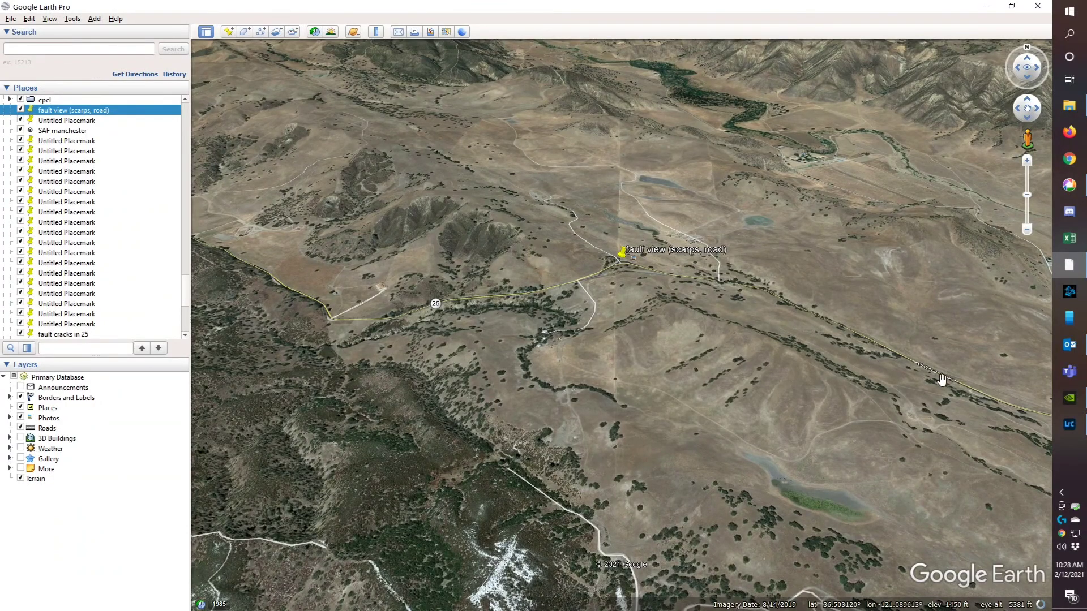
pyautogui.moveTo(941, 383); pyautogui.dragTo(599, 390)
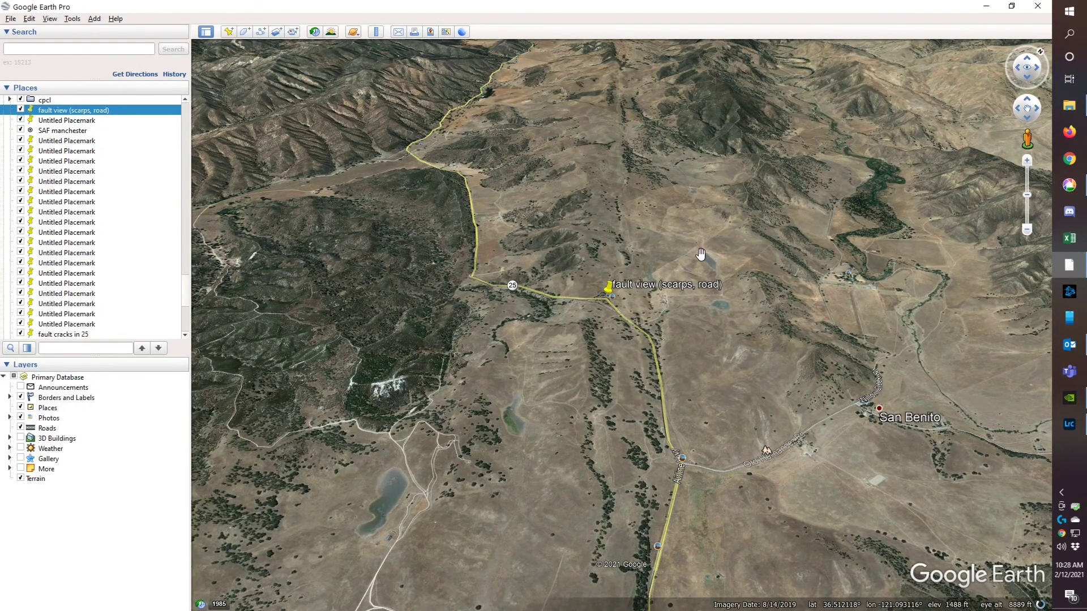
pyautogui.moveTo(655, 107); pyautogui.dragTo(674, 231)
pyautogui.scroll(5, 623, 347)
pyautogui.scroll(-3, 638, 249)
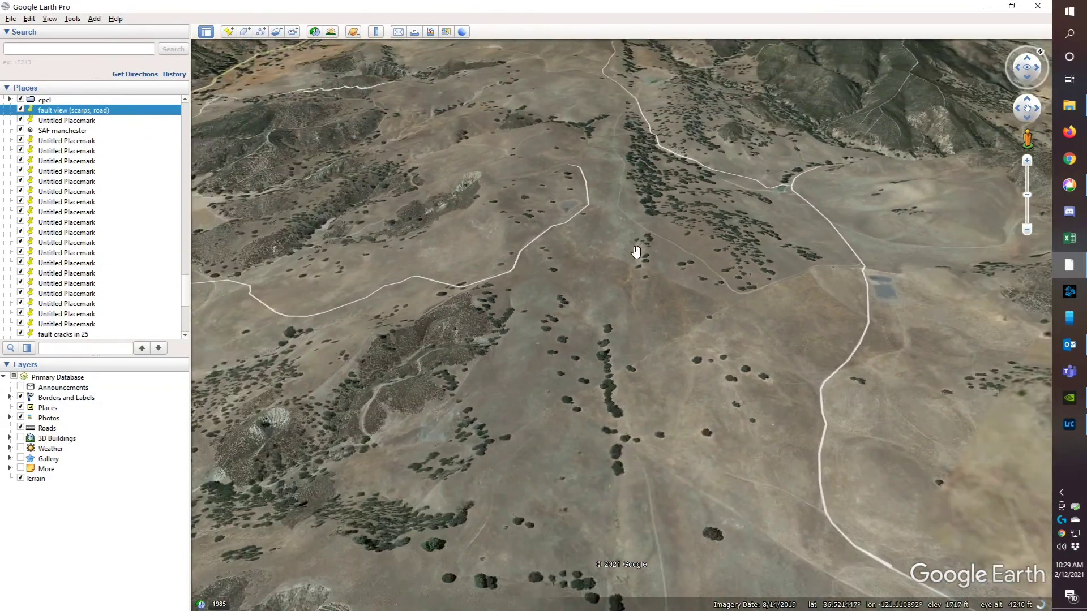
pyautogui.scroll(-2, 773, 398)
pyautogui.scroll(-2, 616, 311)
pyautogui.scroll(-1, 734, 367)
pyautogui.scroll(-2, 800, 380)
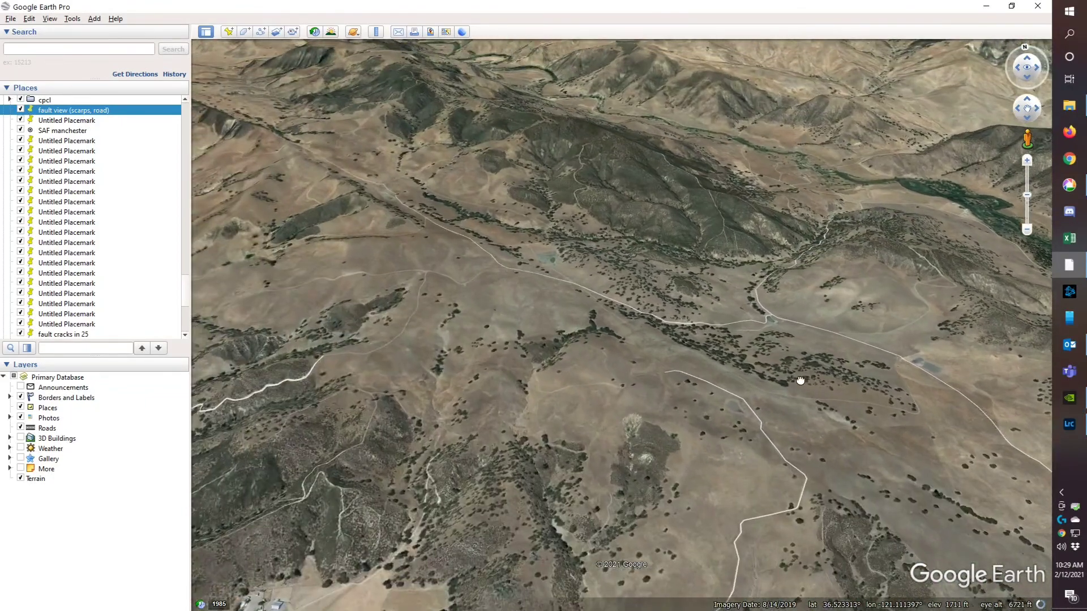
# - Pan along the tree-lined fault trace past the pond, then zoom back in on the 'fault view (scarps, road)' placemark
pyautogui.moveTo(378, 189); pyautogui.dragTo(609, 356)
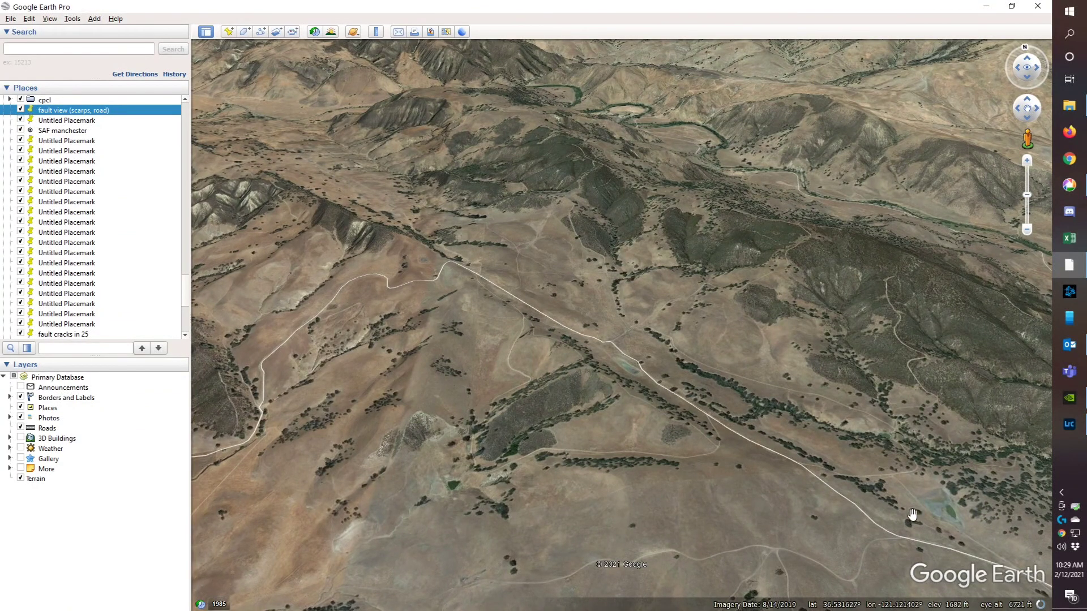
pyautogui.scroll(3, 893, 510)
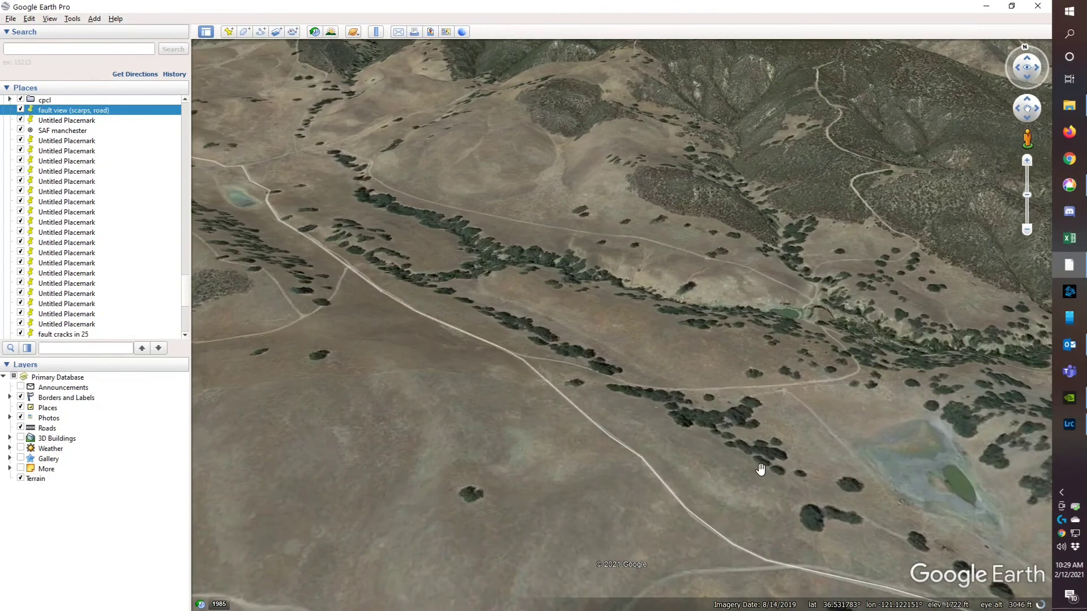
pyautogui.moveTo(760, 469)
pyautogui.mouseDown()
pyautogui.moveTo(754, 444)
pyautogui.moveTo(590, 437)
pyautogui.mouseUp()
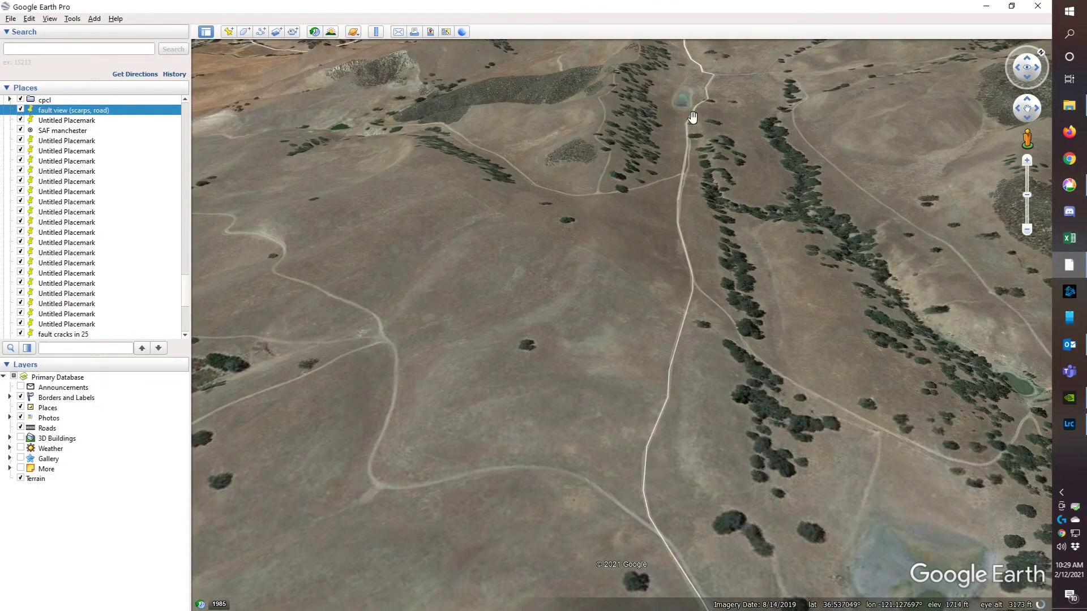
pyautogui.moveTo(680, 93); pyautogui.dragTo(689, 303)
pyautogui.scroll(-5, 690, 303)
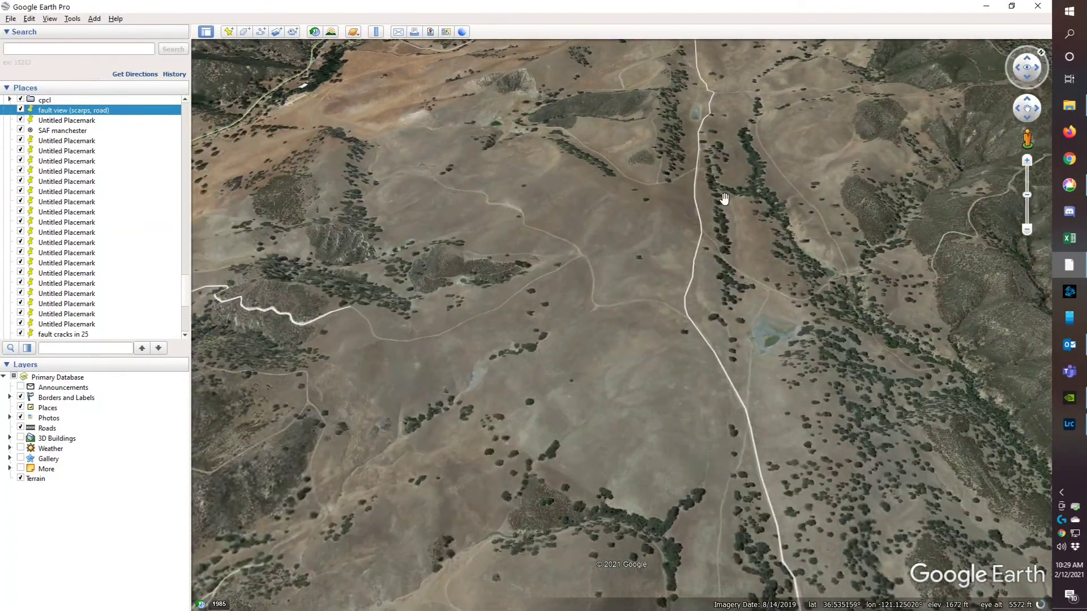
pyautogui.scroll(5, 747, 516)
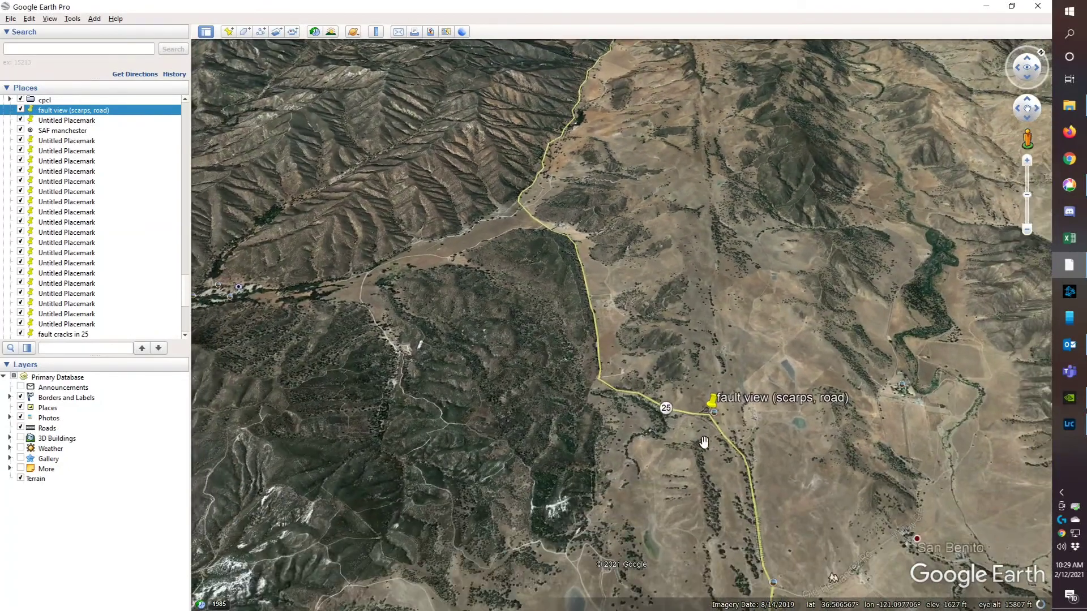
pyautogui.scroll(3, 643, 355)
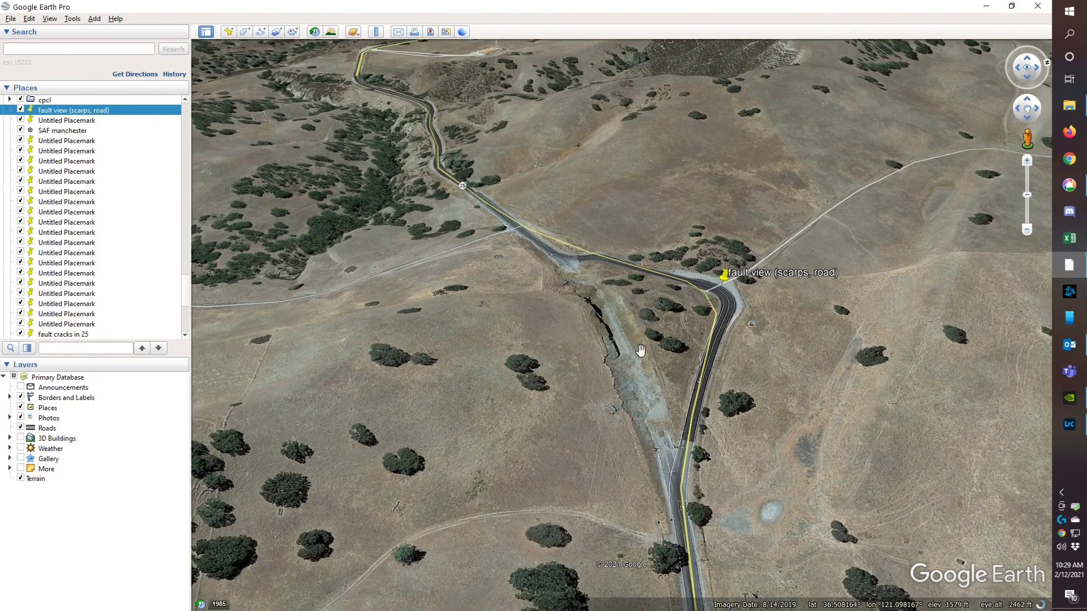
# - Tilt and rotate over the scarp so Route 25 runs across the view and the scarp runs up it
pyautogui.scroll(3, 640, 348)
pyautogui.moveTo(664, 423); pyautogui.dragTo(601, 254)
pyautogui.moveTo(728, 358); pyautogui.dragTo(646, 452)
pyautogui.moveTo(637, 194); pyautogui.dragTo(672, 289)
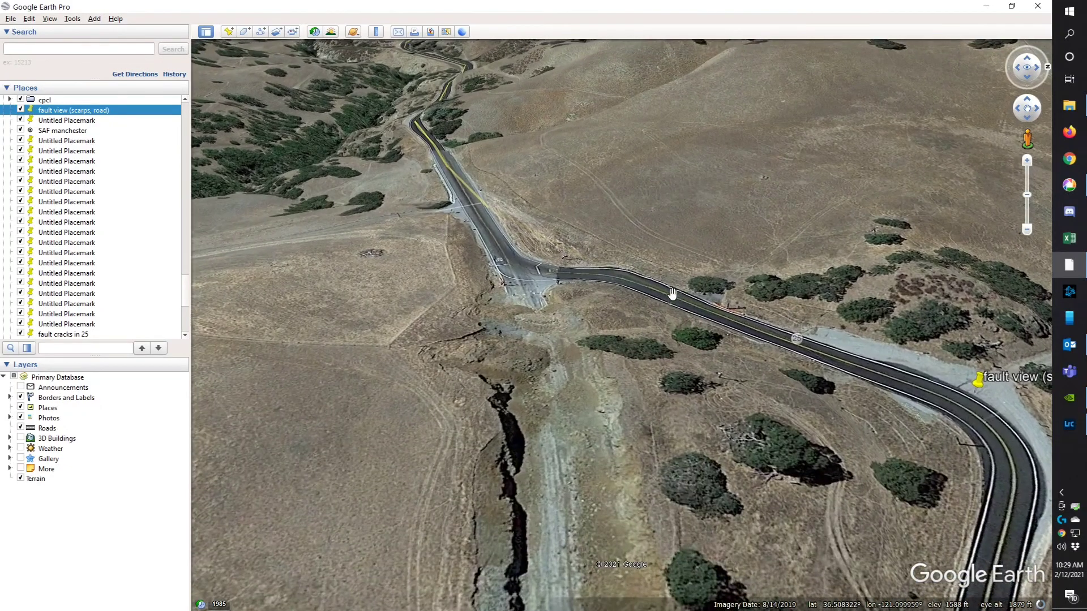
pyautogui.moveTo(553, 310); pyautogui.dragTo(651, 336)
pyautogui.moveTo(695, 457); pyautogui.dragTo(585, 310)
pyautogui.moveTo(693, 410); pyautogui.dragTo(632, 371)
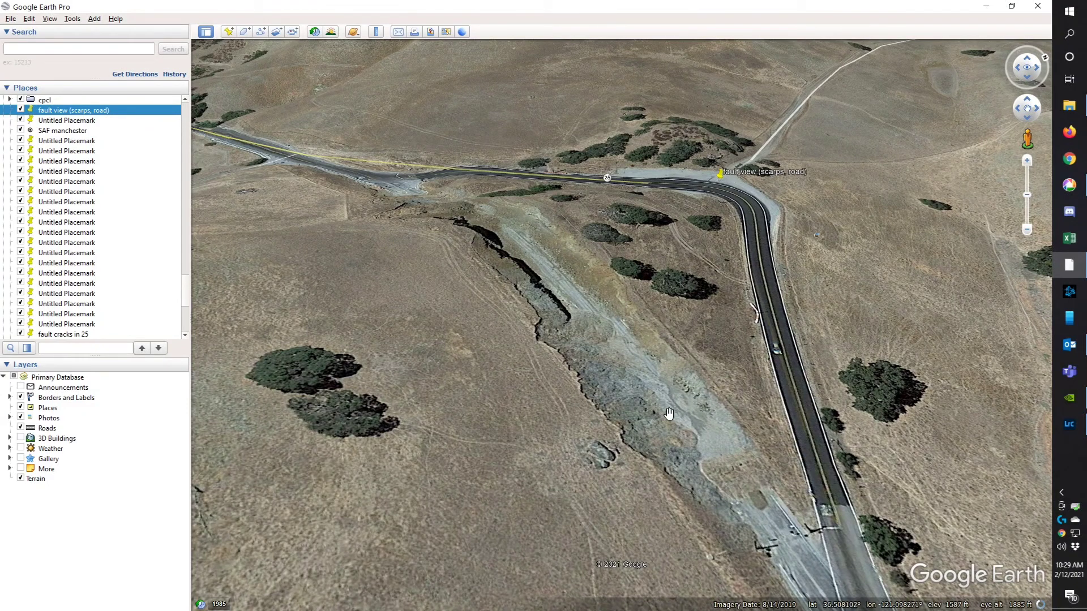
# - Zoom in and out on the road bend, then pull back to show the surrounding valley
pyautogui.scroll(-2, 557, 299)
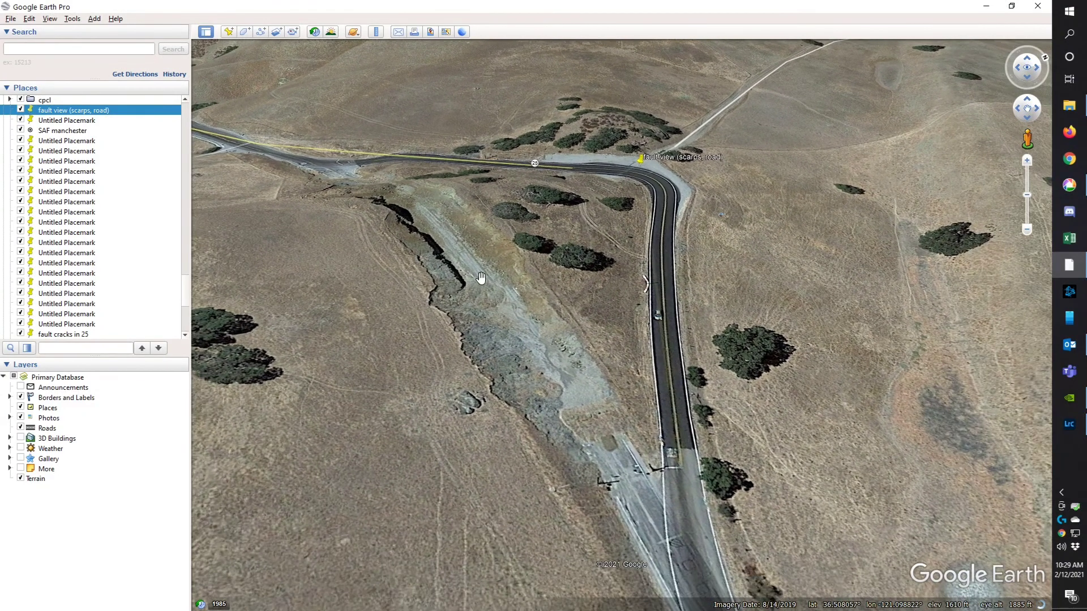
pyautogui.scroll(-2, 553, 340)
pyautogui.scroll(2, 552, 351)
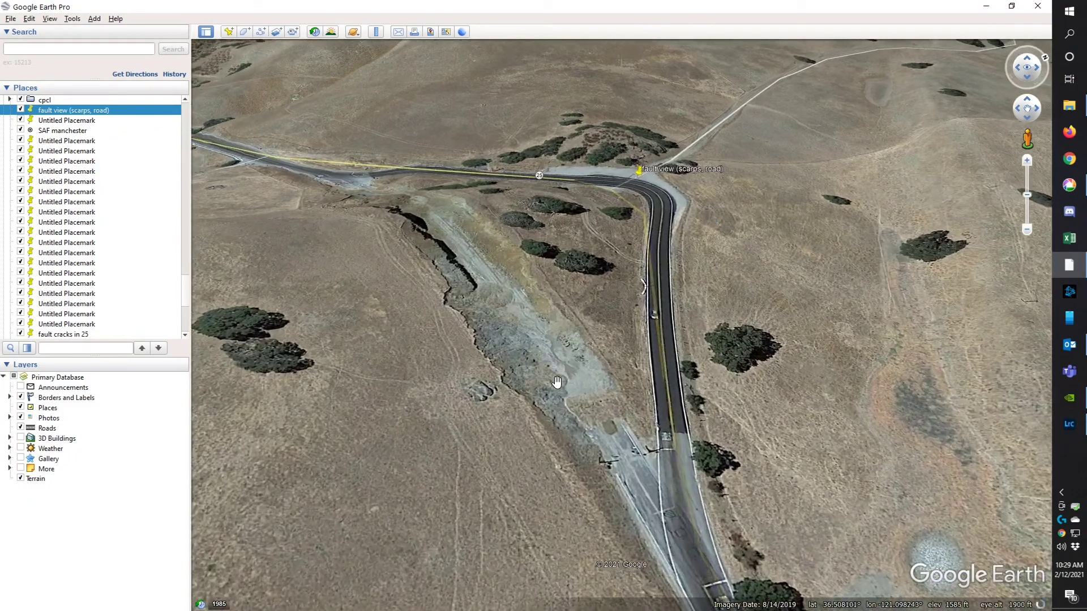
pyautogui.scroll(2, 558, 384)
pyautogui.scroll(-2, 634, 375)
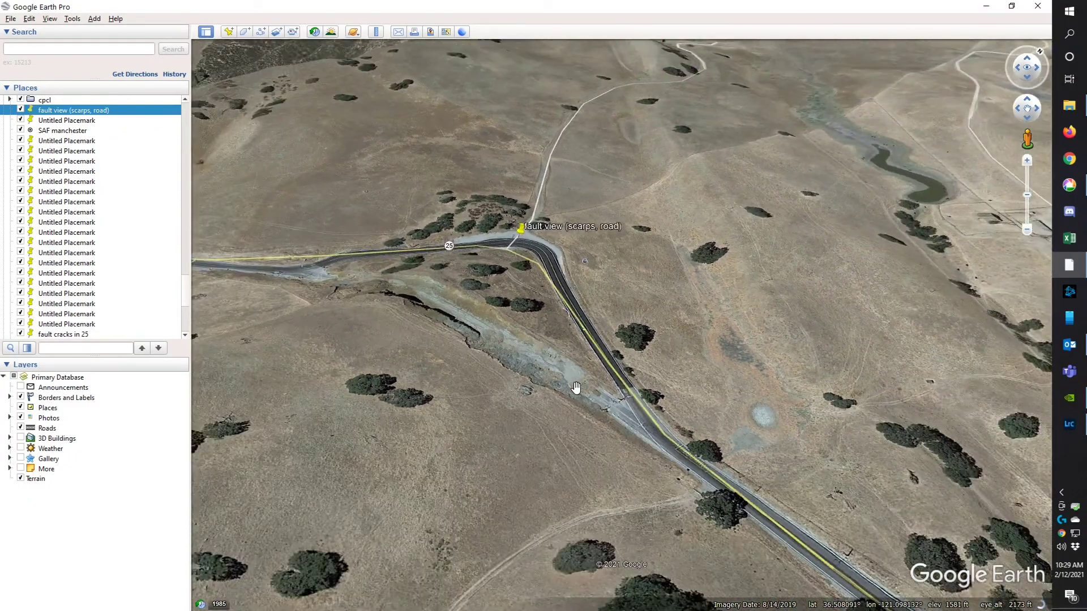
pyautogui.scroll(1, 629, 456)
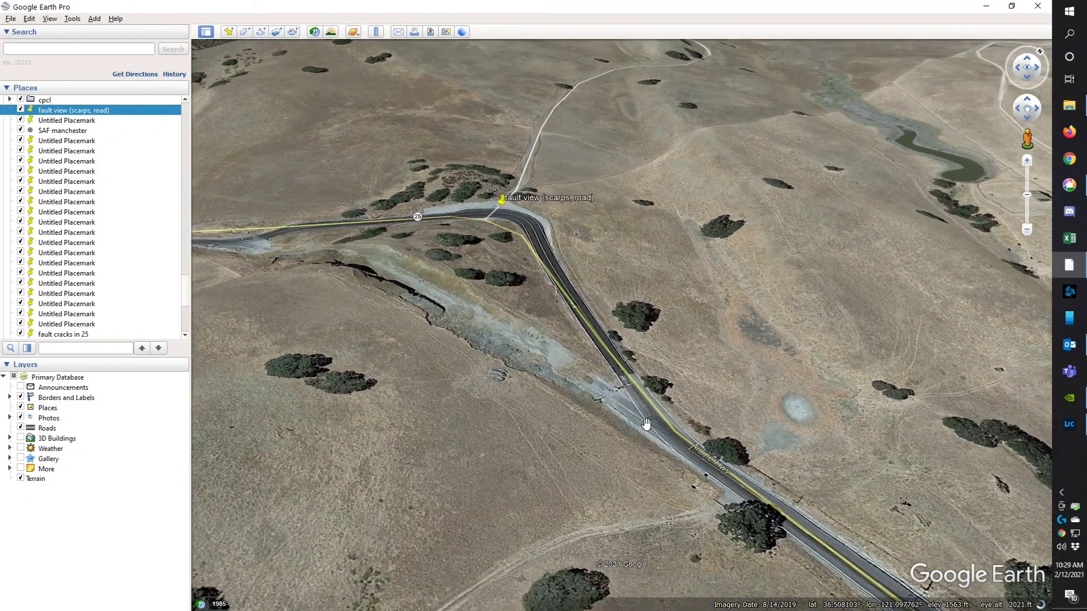
pyautogui.moveTo(622, 402); pyautogui.dragTo(529, 356)
pyautogui.scroll(-2, 572, 368)
# - Reset the view to north-up and pan over the fields and road bend beside the scarp
pyautogui.press('n')
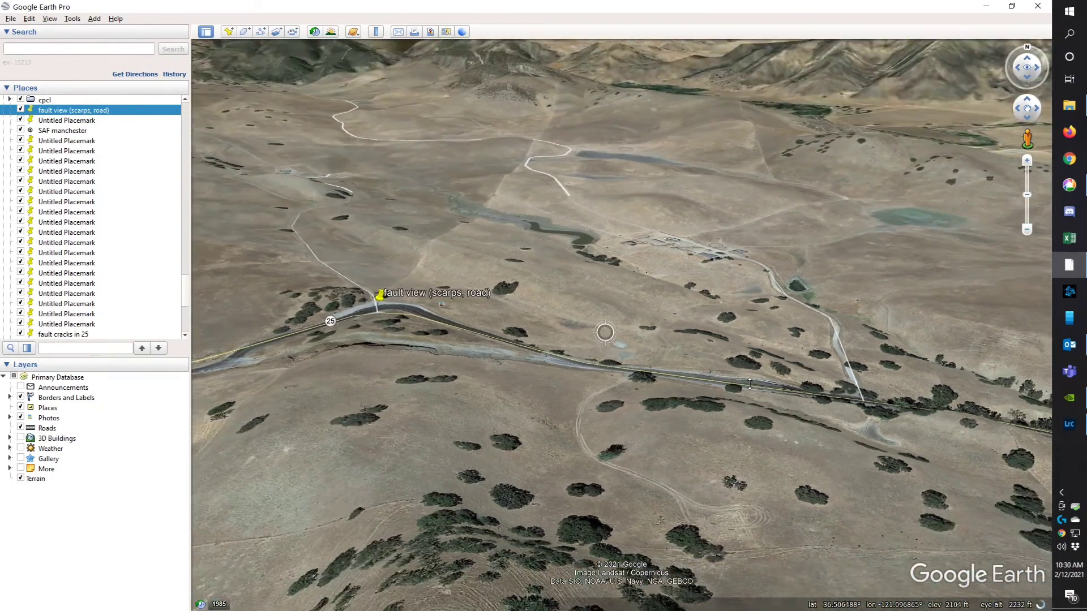
pyautogui.moveTo(464, 300); pyautogui.dragTo(612, 406)
pyautogui.moveTo(672, 454); pyautogui.dragTo(647, 412)
pyautogui.moveTo(495, 378); pyautogui.dragTo(571, 413)
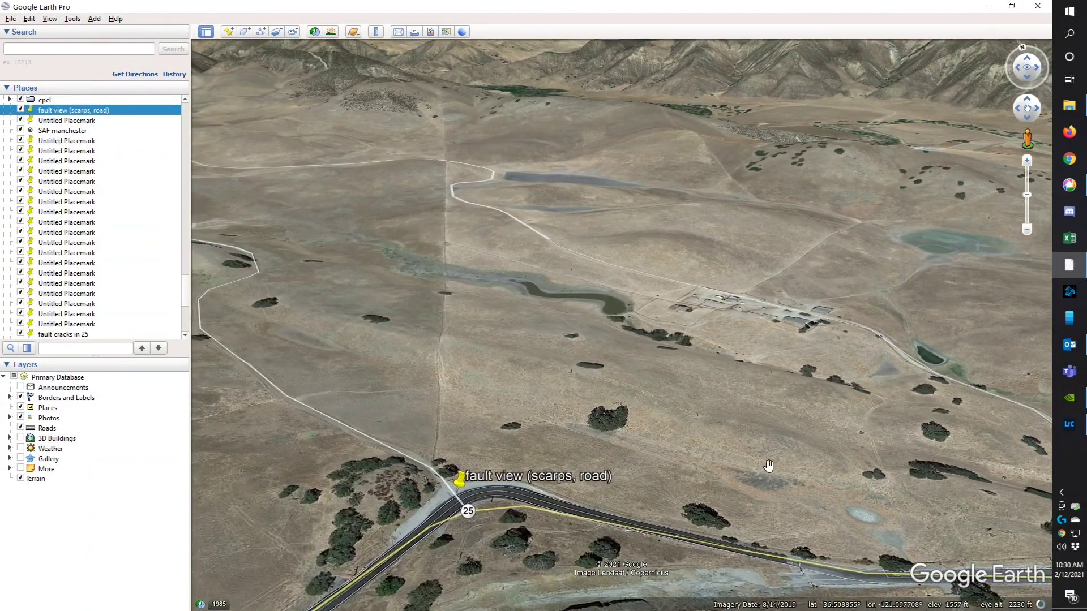
pyautogui.moveTo(693, 442); pyautogui.dragTo(587, 400)
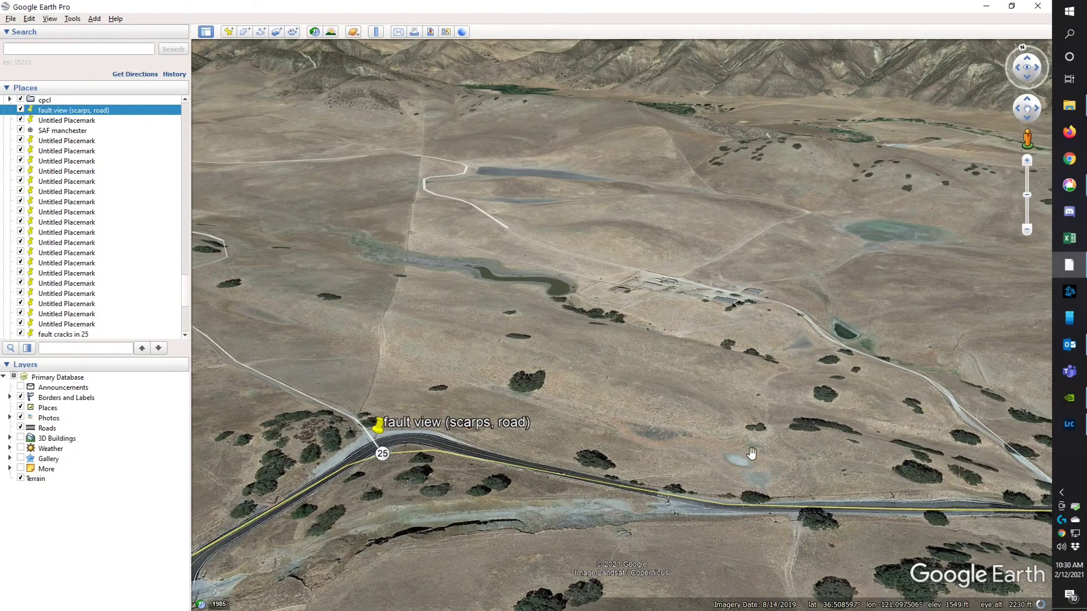
pyautogui.moveTo(754, 462)
pyautogui.mouseDown()
pyautogui.moveTo(752, 449)
pyautogui.moveTo(655, 448)
pyautogui.moveTo(742, 444)
pyautogui.moveTo(751, 461)
pyautogui.mouseUp()
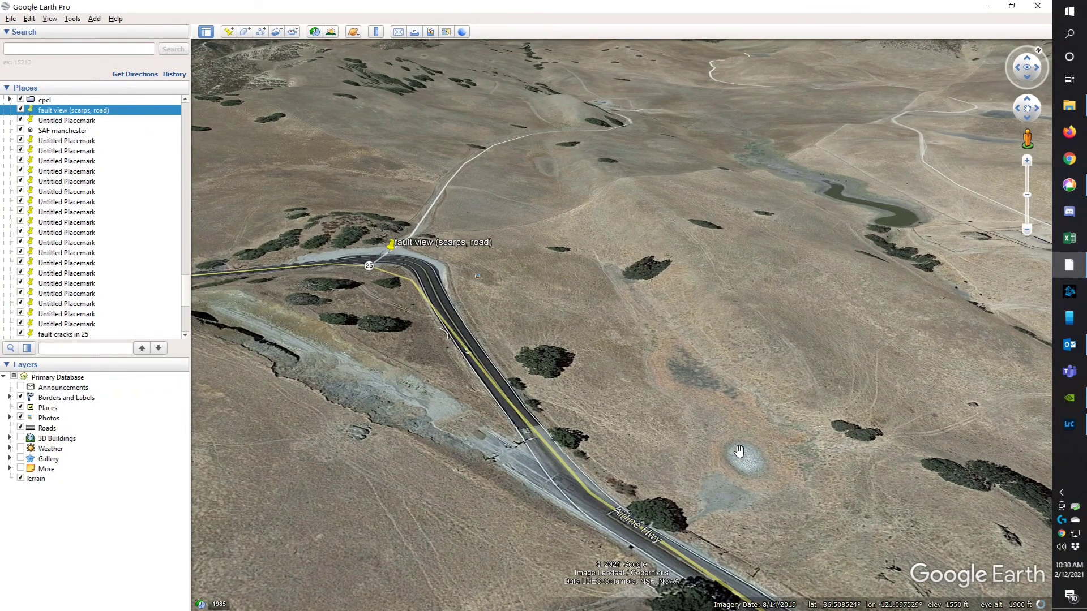
pyautogui.moveTo(744, 458); pyautogui.dragTo(652, 379)
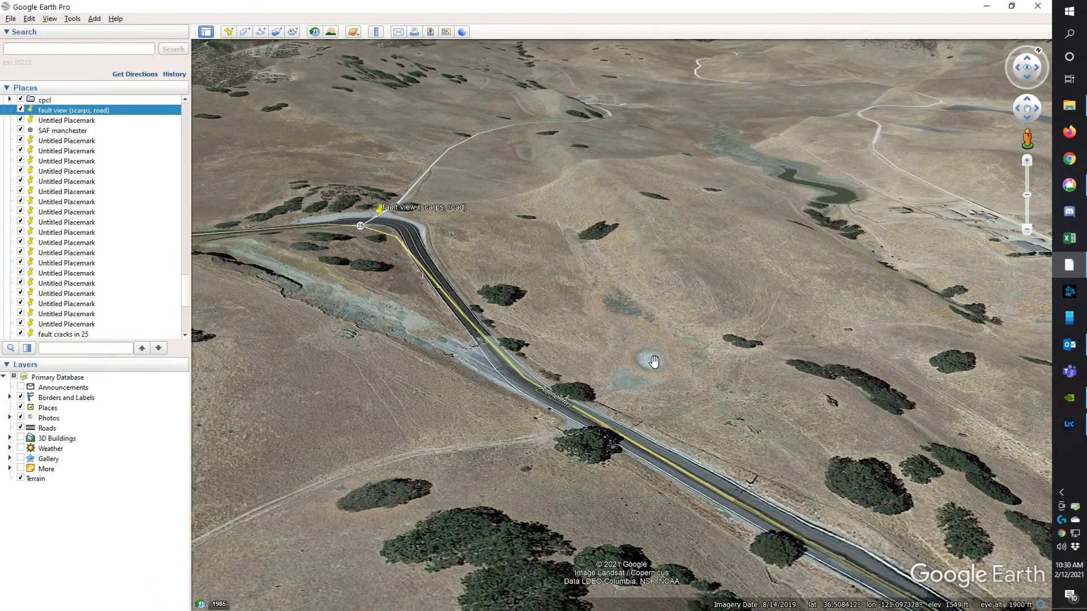
pyautogui.moveTo(605, 306); pyautogui.dragTo(631, 363)
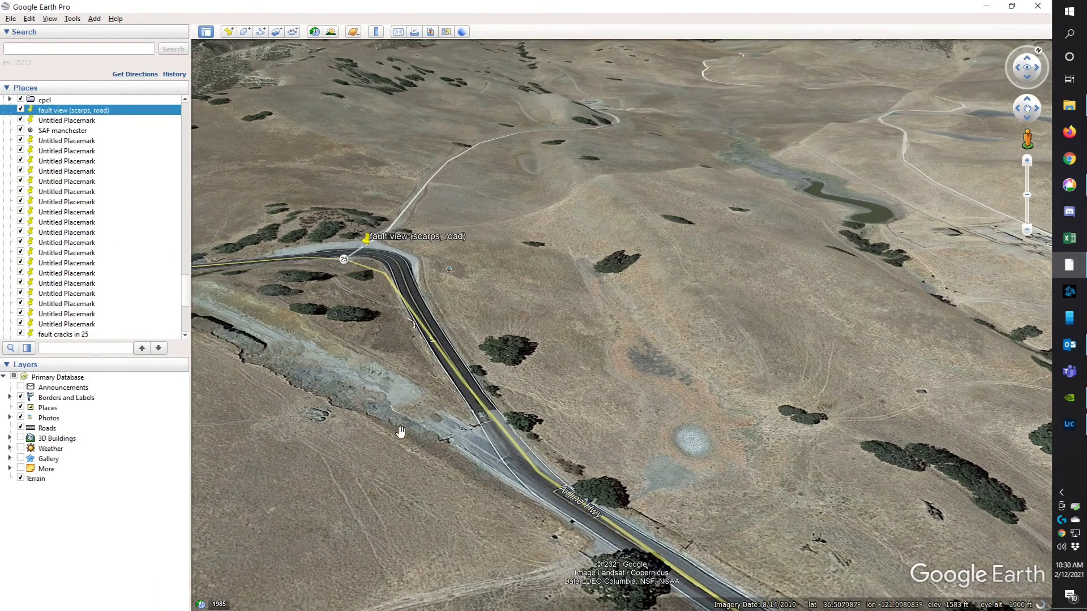
pyautogui.moveTo(439, 365); pyautogui.dragTo(565, 299)
pyautogui.scroll(-2, 566, 298)
pyautogui.scroll(-2, 609, 327)
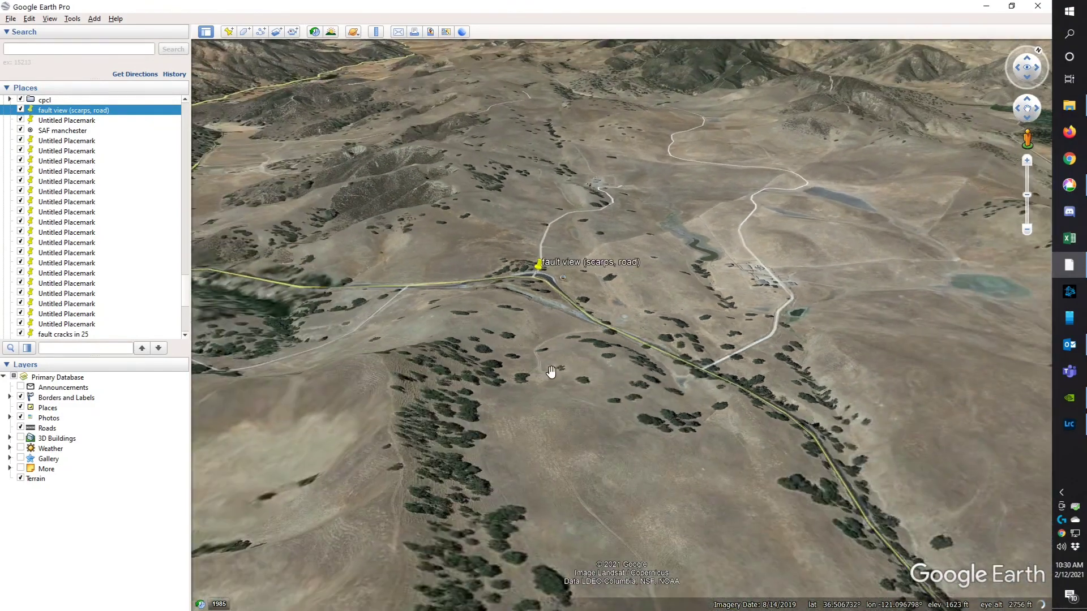
# - Swing and re-tilt the view along the road and scarp, recentring the 'fault view (scarps, road)' placemark
pyautogui.moveTo(509, 214); pyautogui.dragTo(563, 307)
pyautogui.moveTo(590, 482); pyautogui.dragTo(498, 403)
pyautogui.scroll(2, 618, 427)
pyautogui.moveTo(644, 425); pyautogui.dragTo(659, 511)
pyautogui.scroll(2, 659, 510)
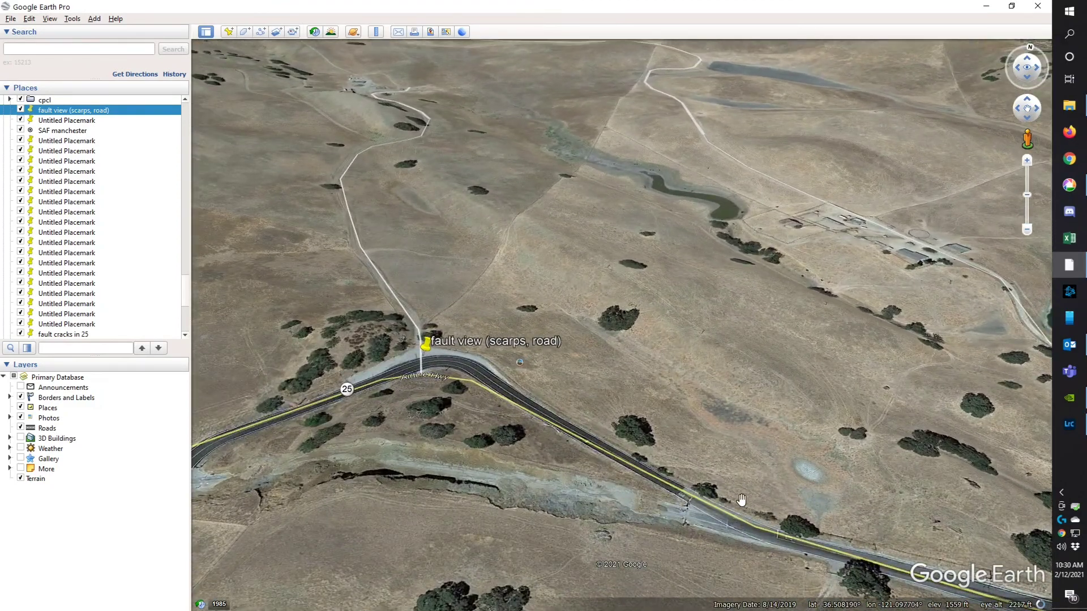
pyautogui.moveTo(734, 508); pyautogui.dragTo(622, 451)
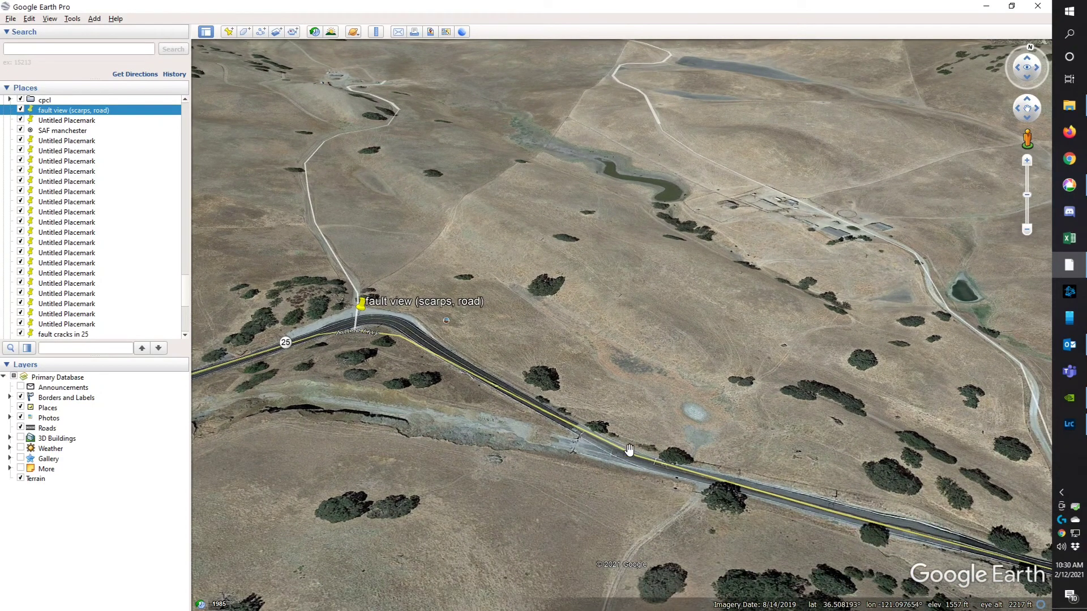
pyautogui.moveTo(625, 451); pyautogui.dragTo(539, 346)
pyautogui.scroll(2, 541, 348)
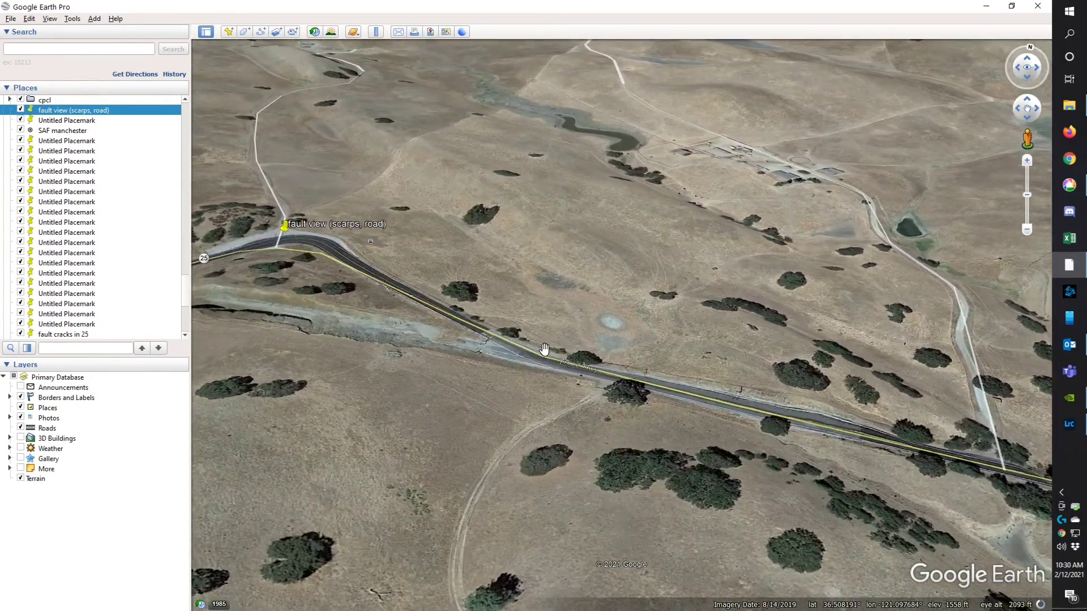
pyautogui.scroll(-2, 546, 349)
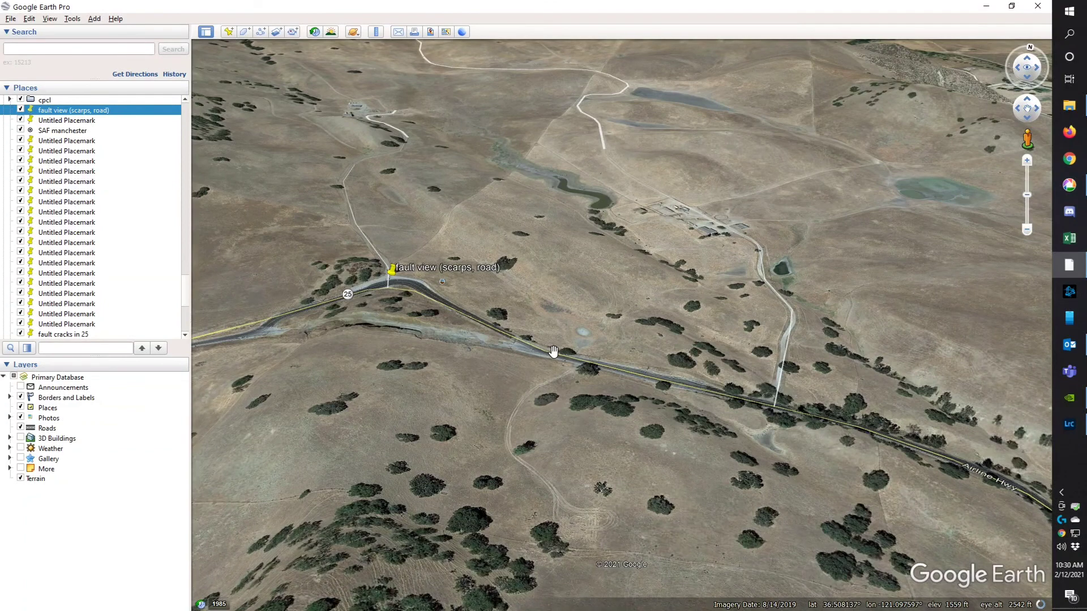
pyautogui.moveTo(597, 361); pyautogui.dragTo(521, 373)
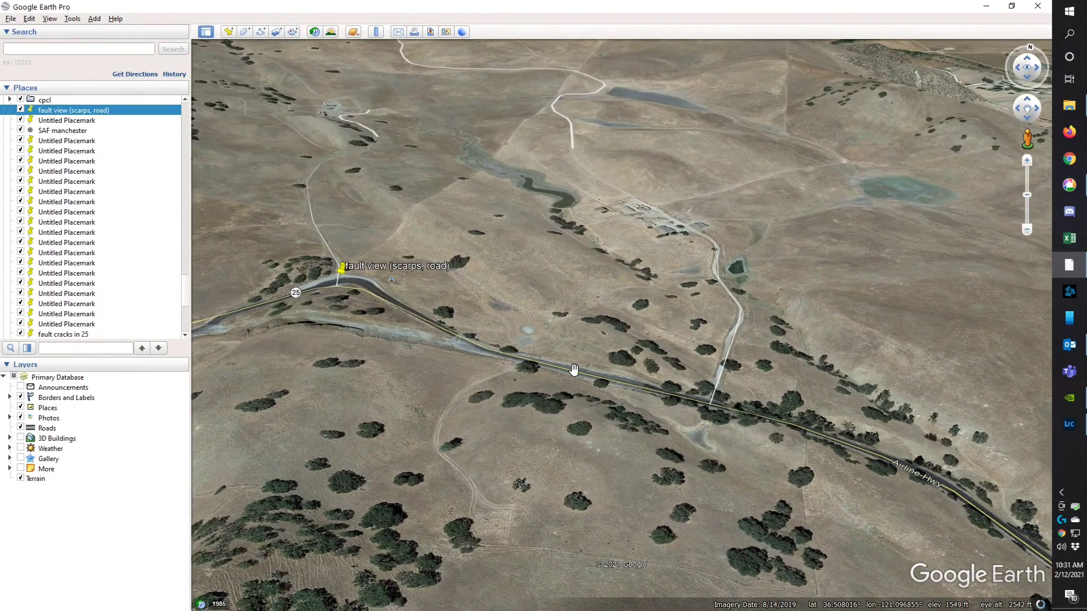
pyautogui.moveTo(362, 224); pyautogui.dragTo(415, 264)
pyautogui.moveTo(549, 399); pyautogui.dragTo(475, 335)
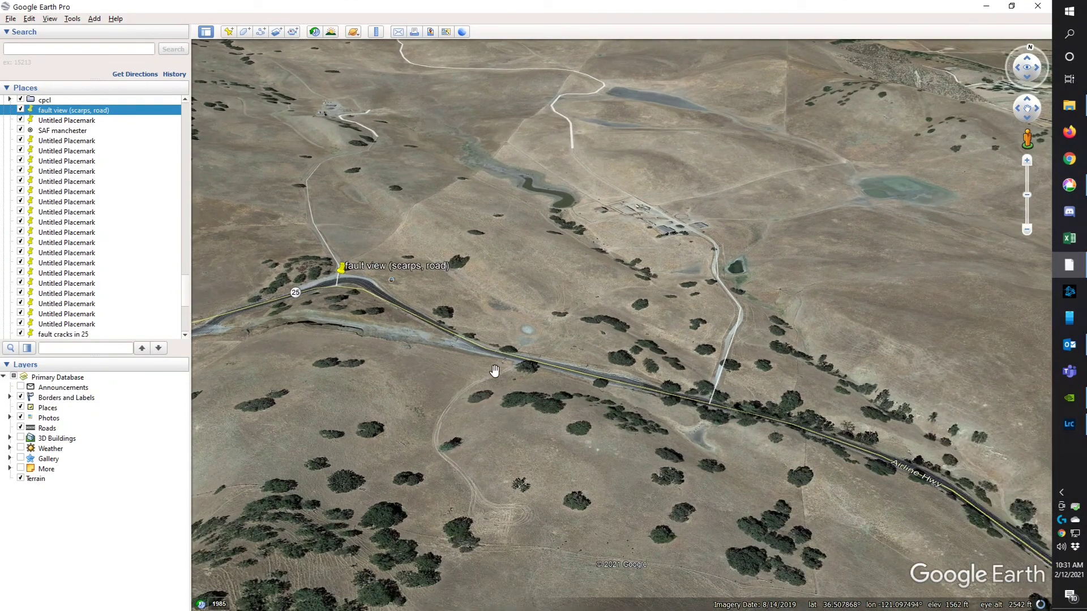
# - Zoom out from the fault view area and scroll the Places panel to 'fault cracks in 25'
pyautogui.scroll(-1, 153, 284)
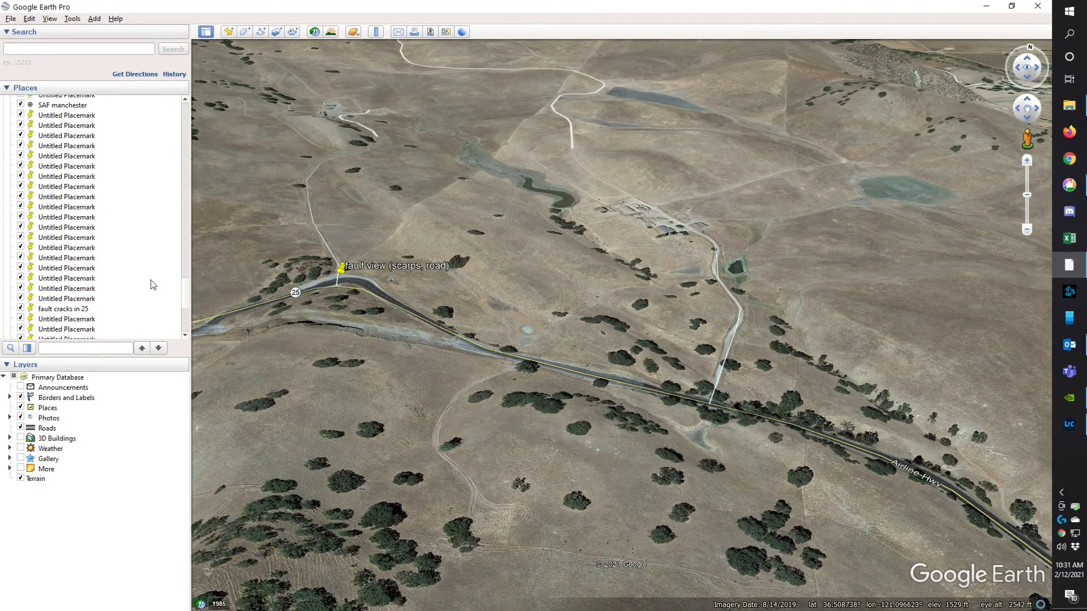
pyautogui.scroll(-5, 626, 357)
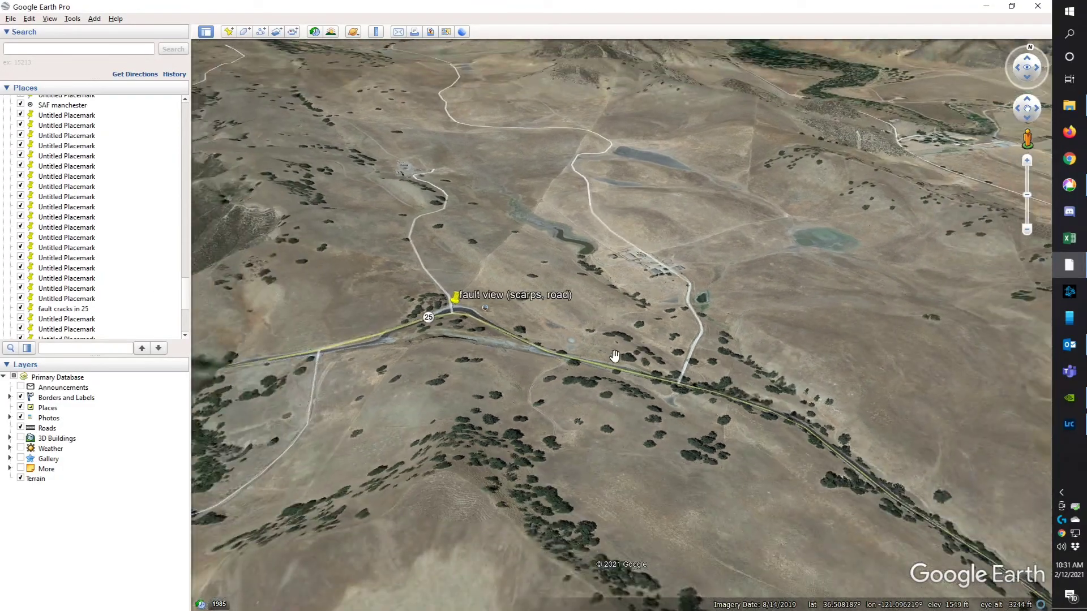
pyautogui.scroll(-5, 614, 348)
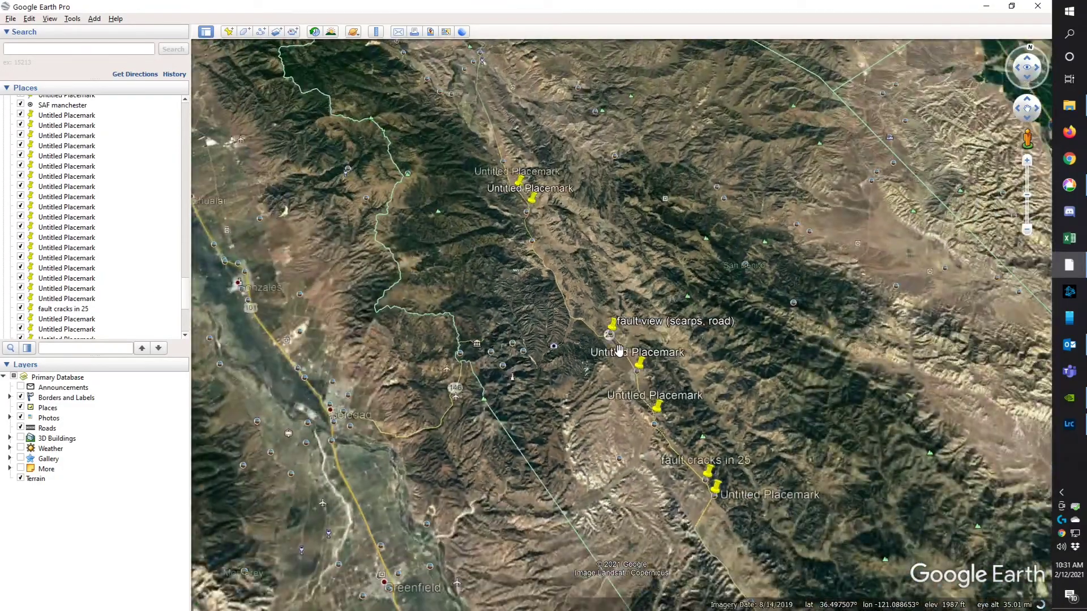
pyautogui.scroll(-2, 622, 355)
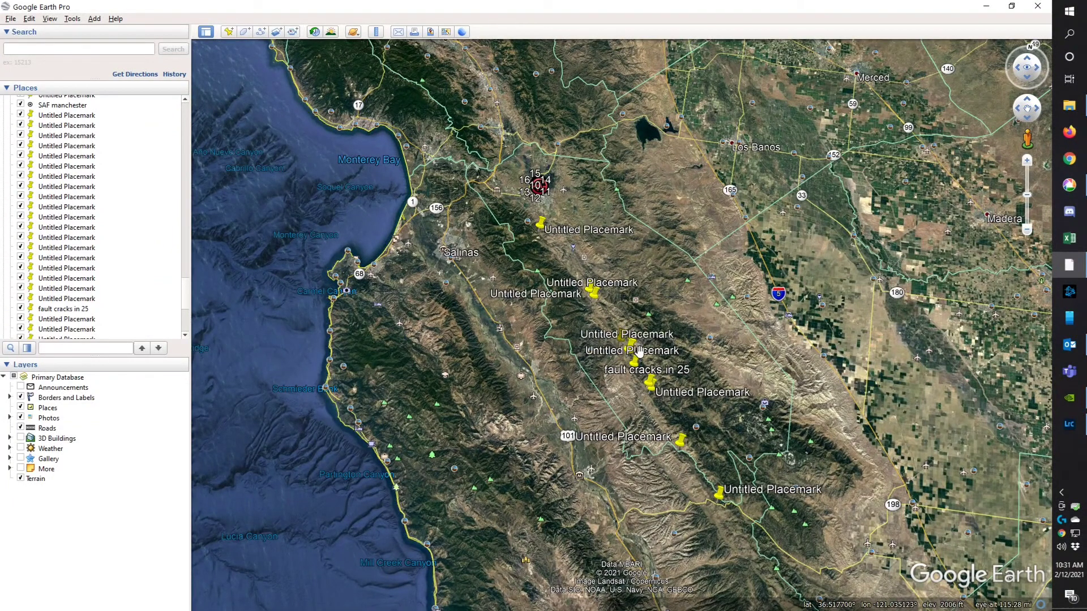
pyautogui.scroll(-2, 188, 327)
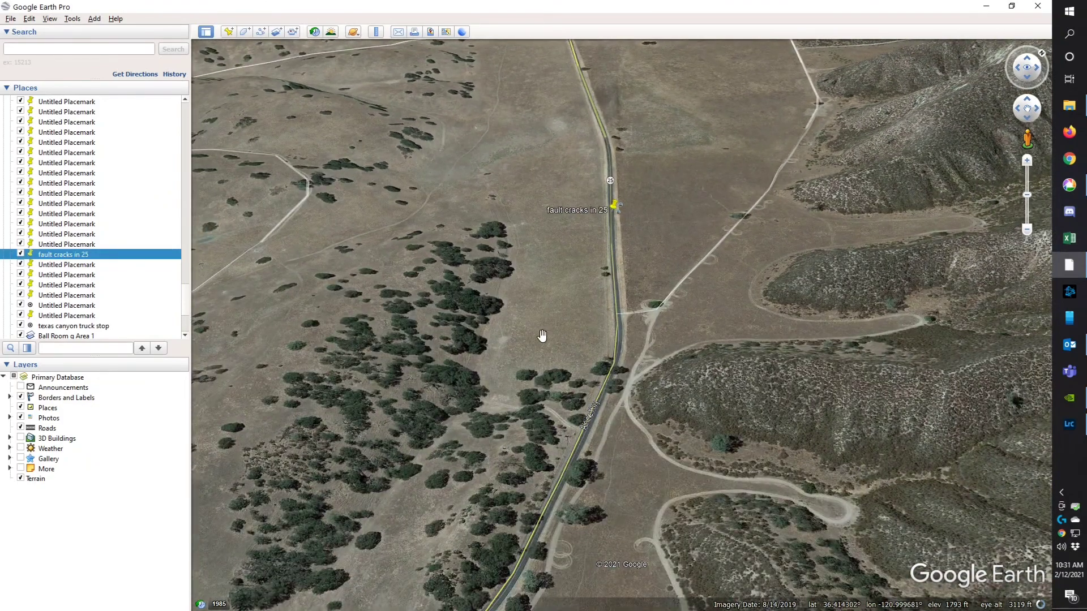
# - Rotate the view and centre the 'fault cracks in 25' placemark on Route 25
pyautogui.moveTo(541, 336); pyautogui.dragTo(629, 315)
pyautogui.scroll(-3, 697, 339)
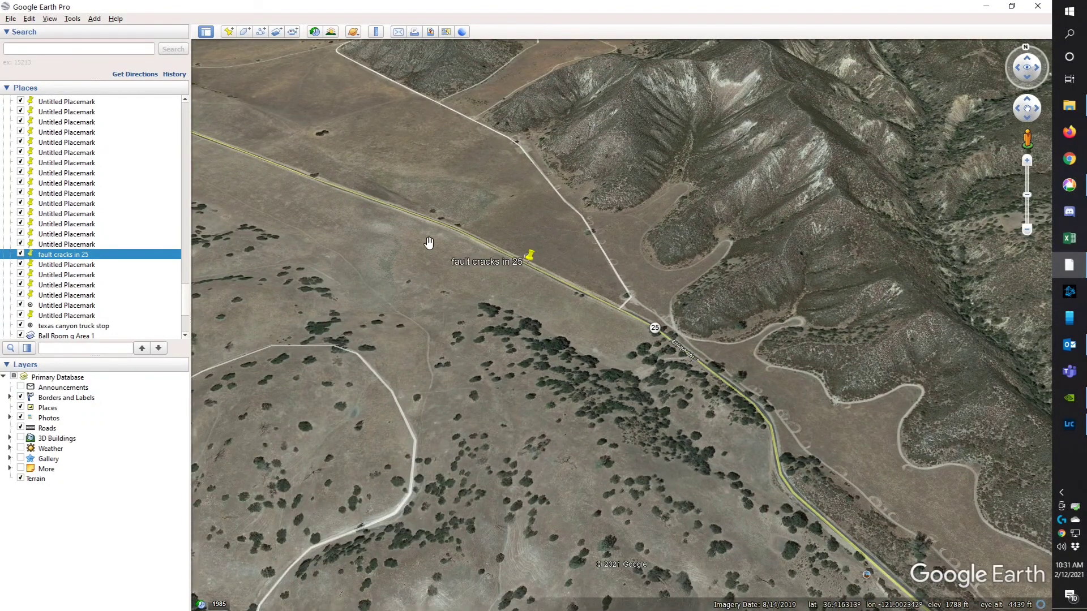
pyautogui.moveTo(394, 215); pyautogui.dragTo(532, 271)
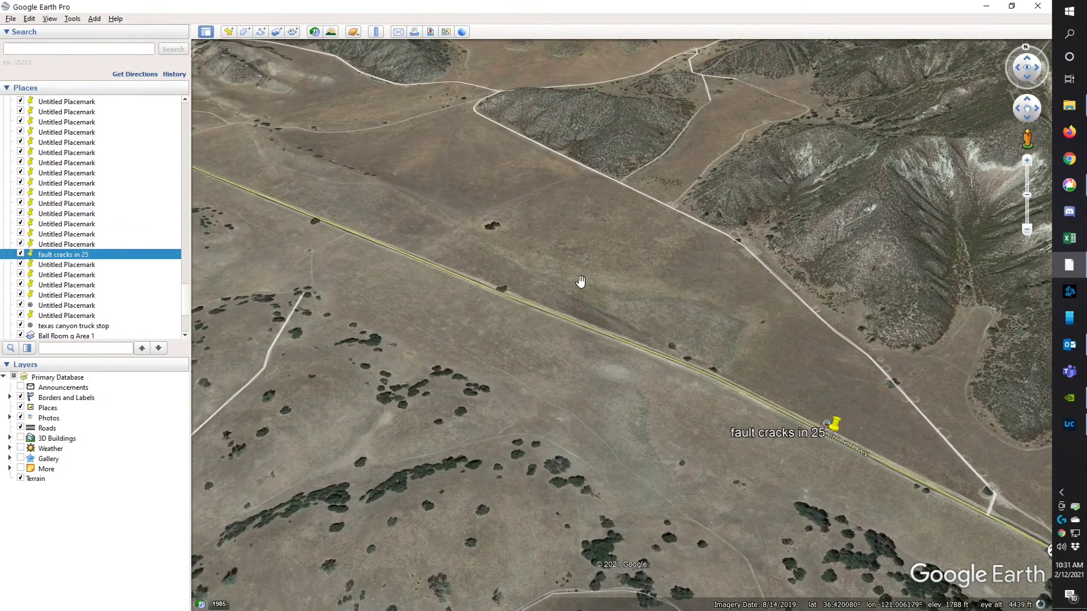
pyautogui.moveTo(731, 391); pyautogui.dragTo(557, 321)
pyautogui.moveTo(777, 438); pyautogui.dragTo(654, 365)
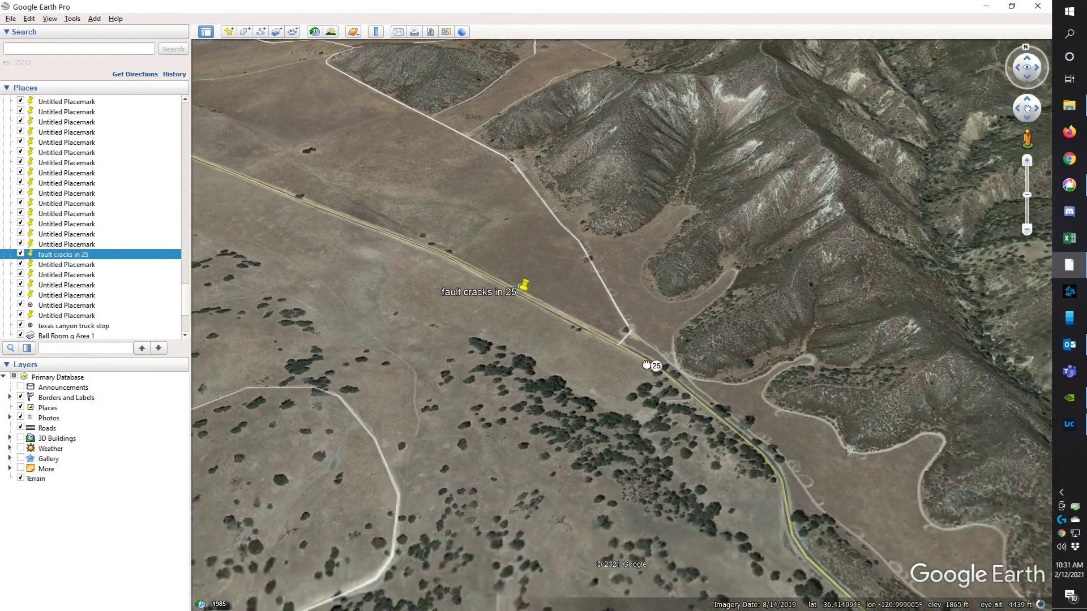
pyautogui.scroll(3, 577, 318)
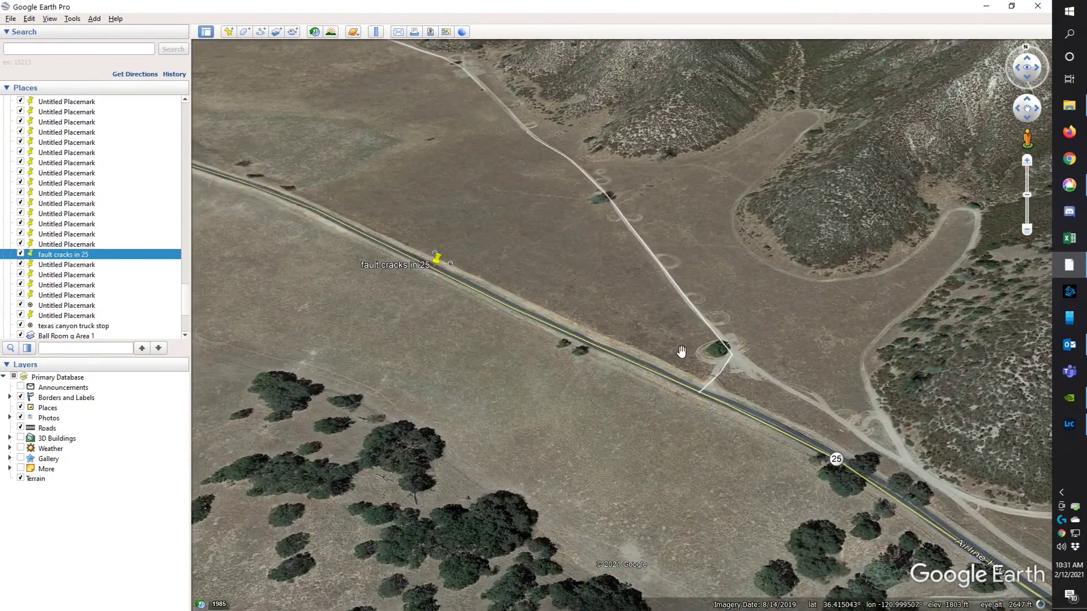
# - Follow Route 25 past the placemark, tilting and rotating until the pavement runs nearly vertically at road level
pyautogui.moveTo(681, 352); pyautogui.dragTo(559, 378)
pyautogui.moveTo(566, 170)
pyautogui.mouseDown()
pyautogui.moveTo(568, 206)
pyautogui.moveTo(558, 182)
pyautogui.moveTo(574, 232)
pyautogui.moveTo(548, 187)
pyautogui.mouseUp()
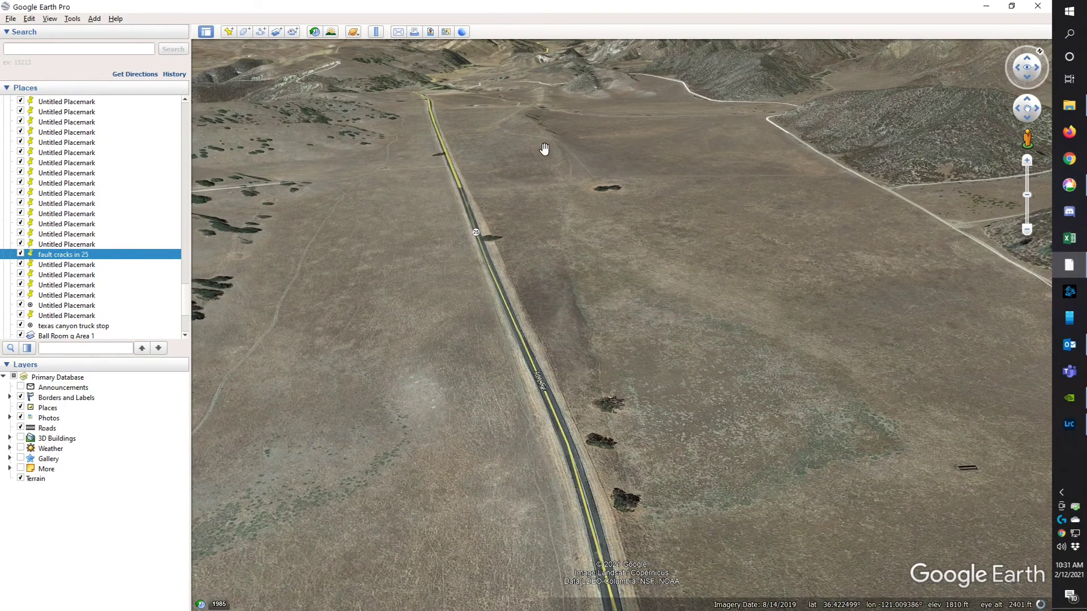
pyautogui.moveTo(544, 141); pyautogui.dragTo(564, 215)
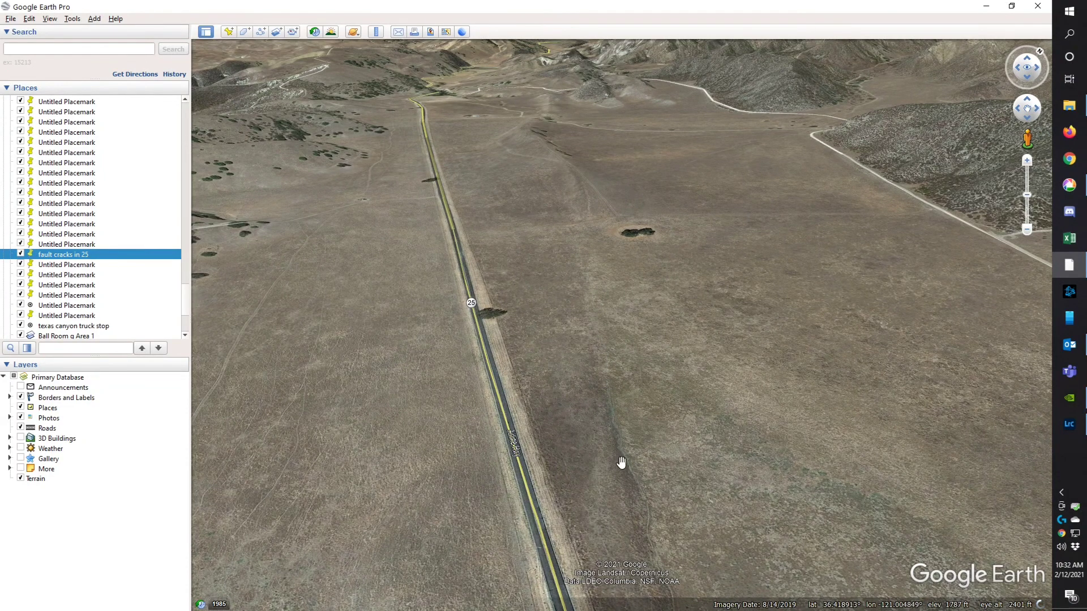
pyautogui.moveTo(538, 182); pyautogui.dragTo(682, 260)
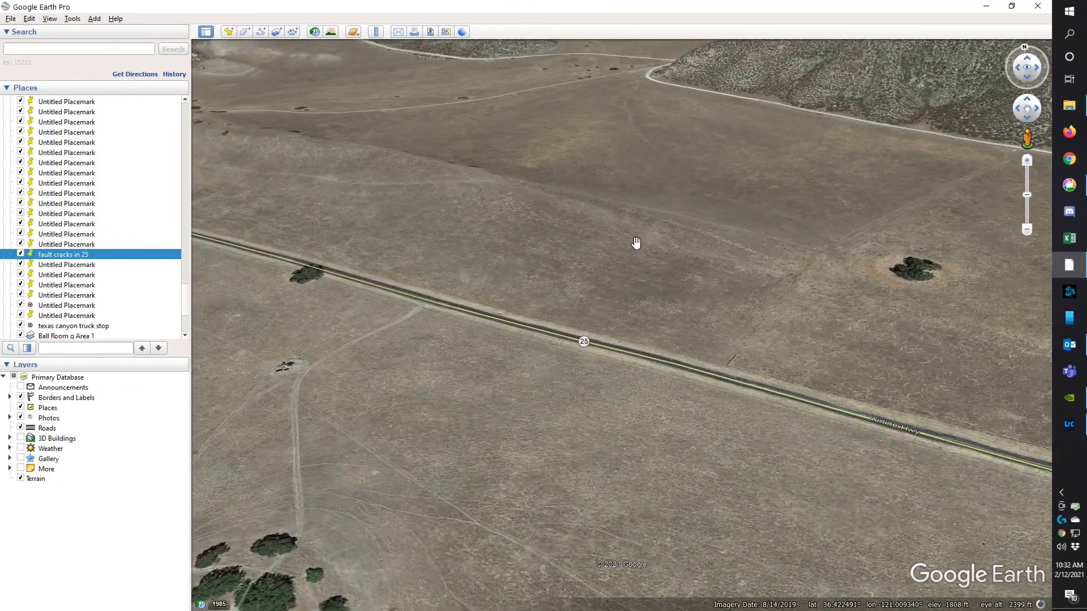
pyautogui.moveTo(555, 211); pyautogui.dragTo(620, 274)
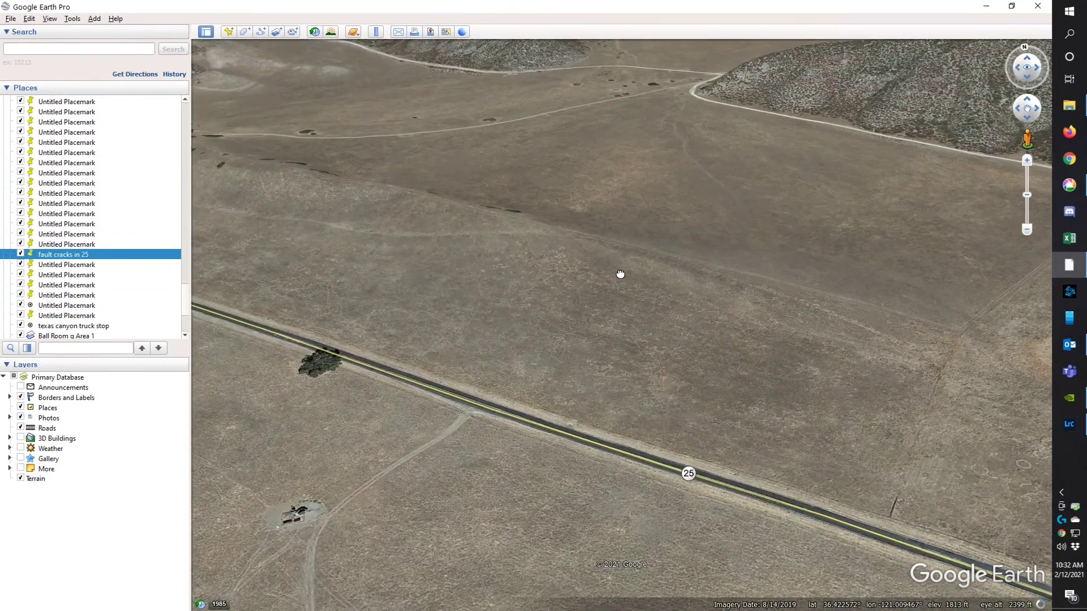
pyautogui.scroll(-4, 621, 274)
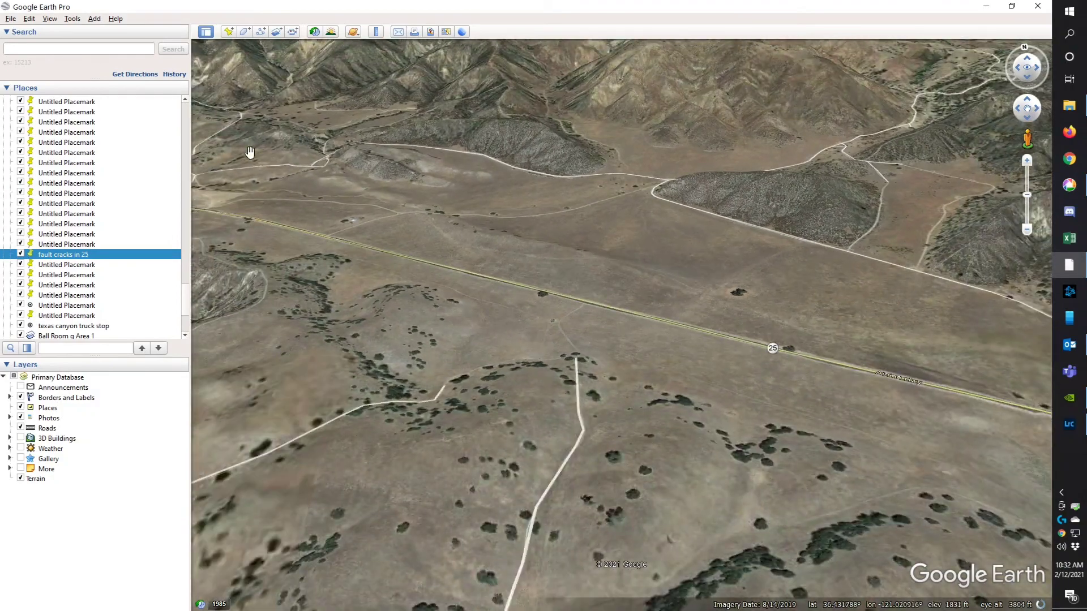
pyautogui.scroll(2, 731, 314)
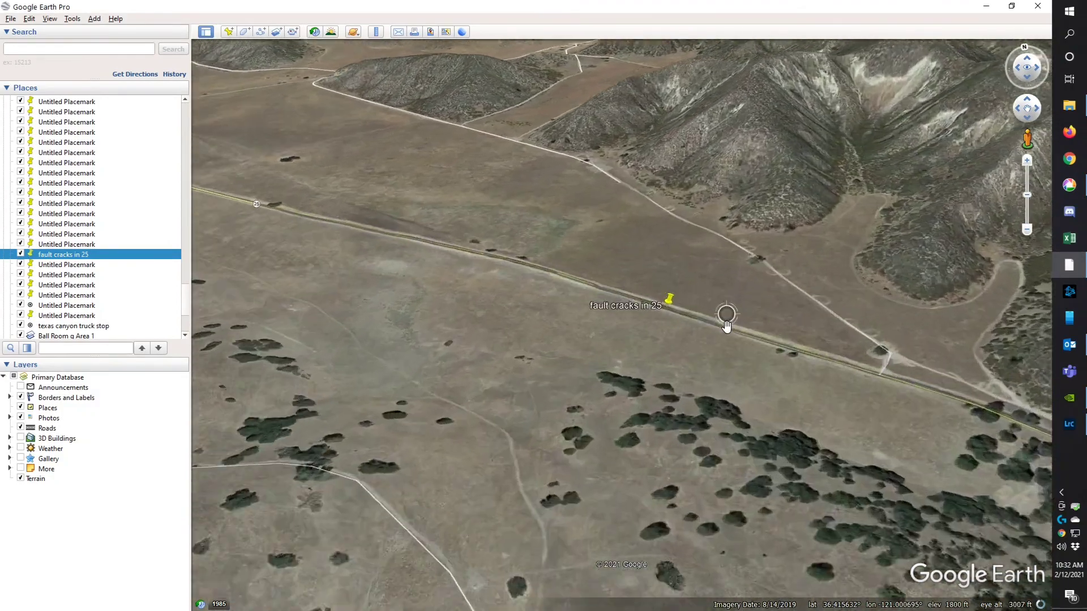
pyautogui.scroll(3, 724, 330)
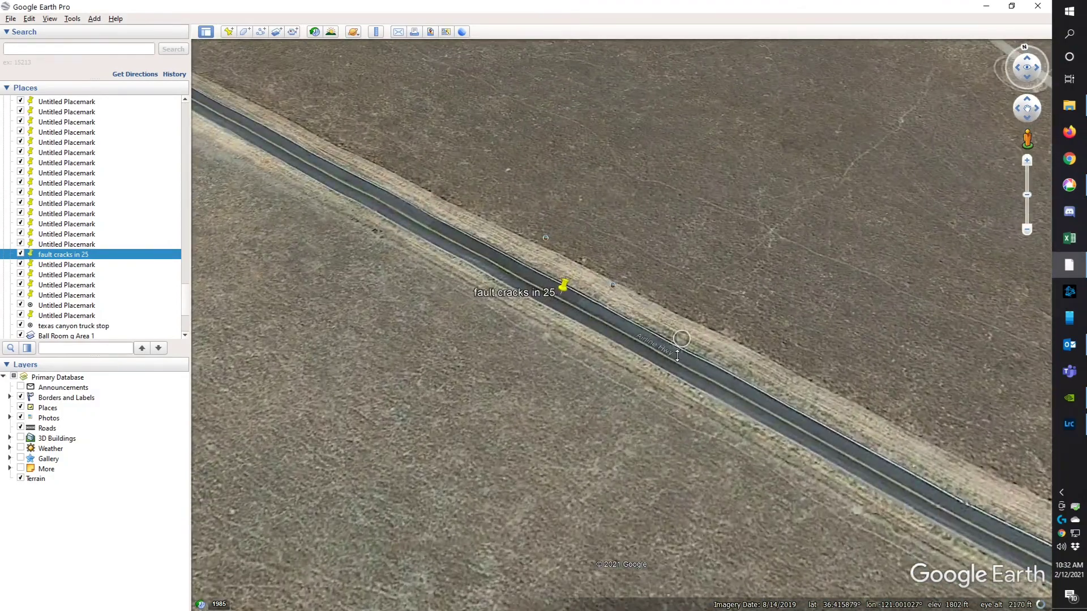
pyautogui.moveTo(662, 359); pyautogui.dragTo(679, 348)
pyautogui.moveTo(623, 215); pyautogui.dragTo(636, 219)
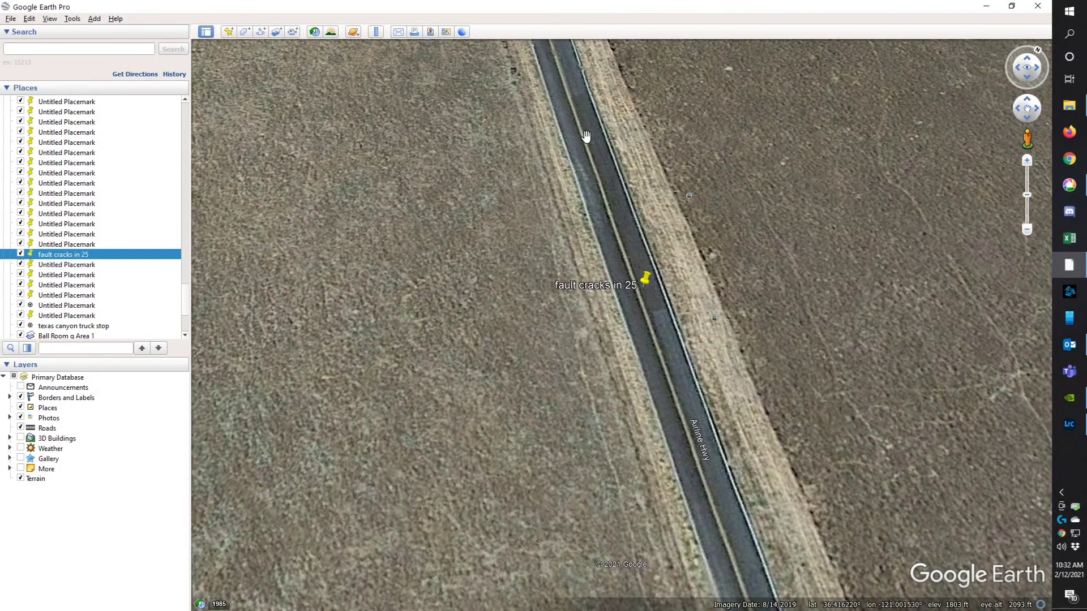
pyautogui.moveTo(594, 146); pyautogui.dragTo(601, 211)
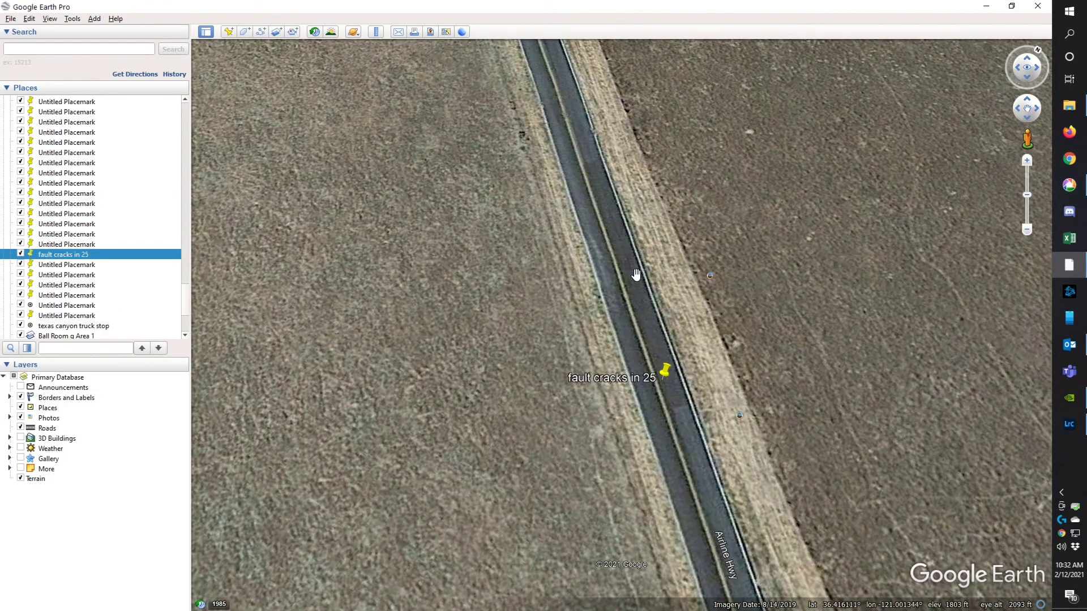
# - View and close the user photo of the cracked road at the placemark
pyautogui.moveTo(649, 306); pyautogui.dragTo(611, 296)
pyautogui.click(638, 385)
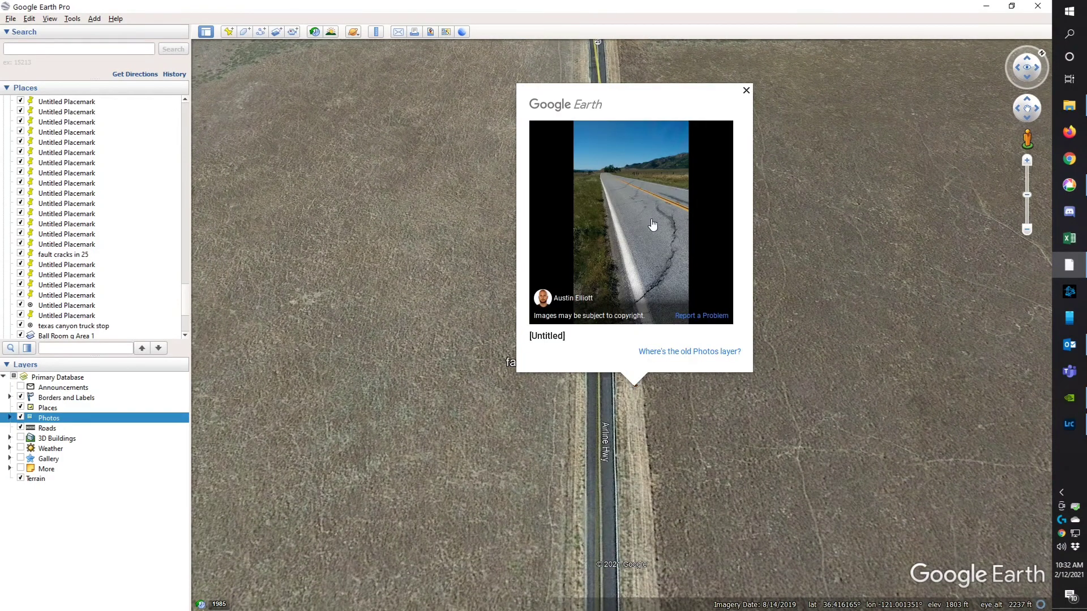
pyautogui.click(720, 456)
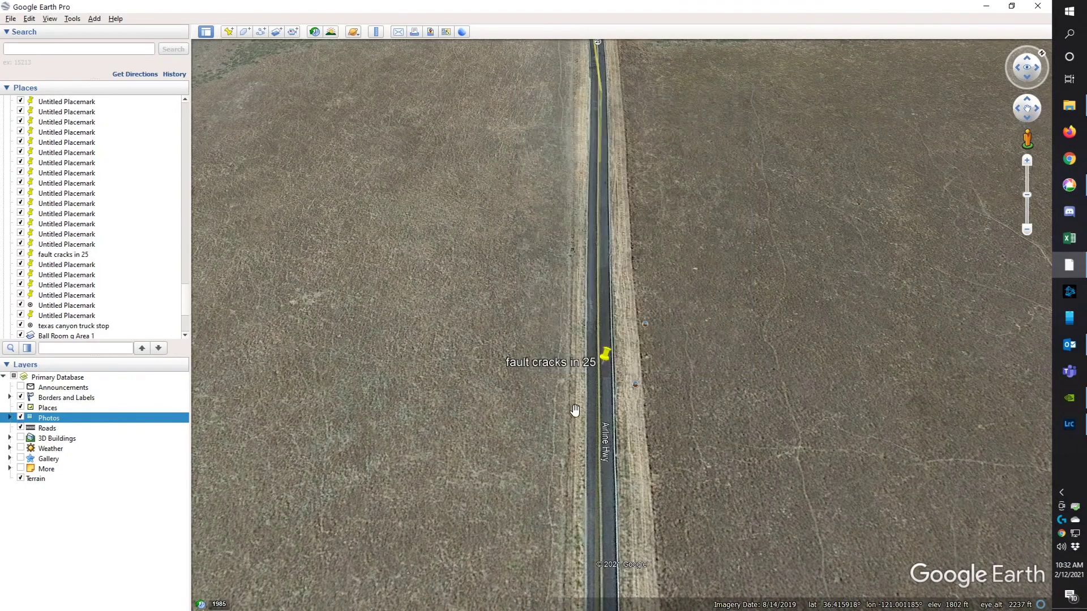
pyautogui.scroll(-3, 627, 313)
# - Follow Route 25 southeast around the bend and past the trees
pyautogui.moveTo(619, 427); pyautogui.dragTo(679, 432)
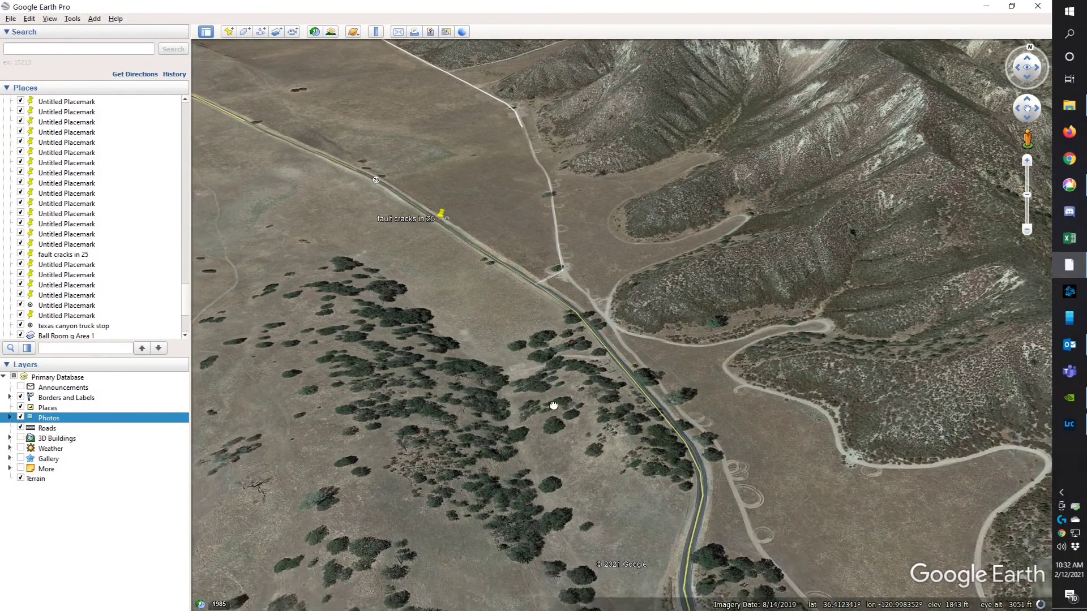
pyautogui.moveTo(551, 416); pyautogui.dragTo(480, 305)
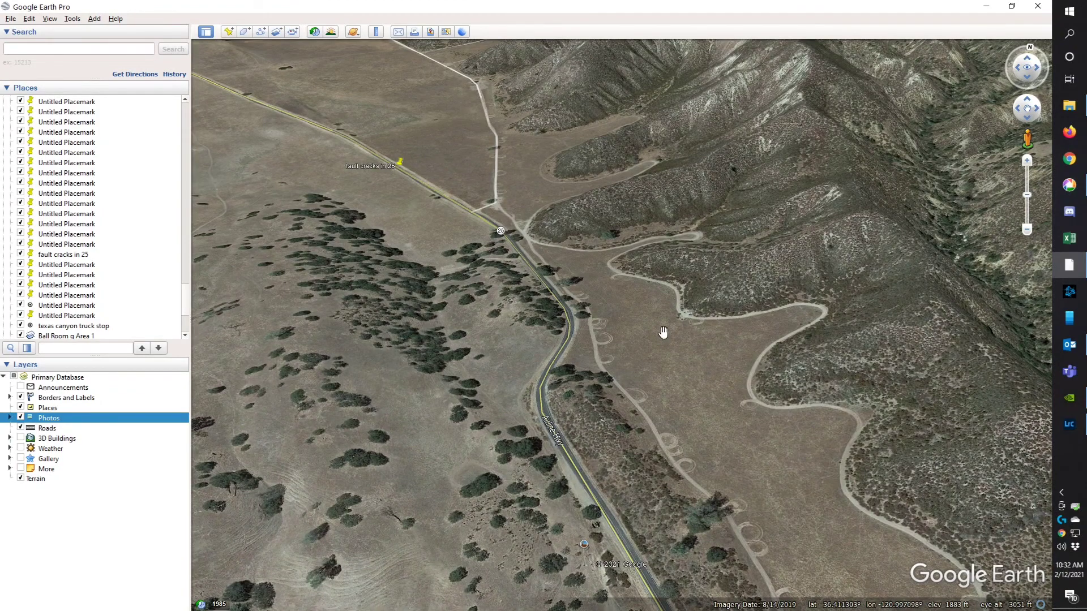
pyautogui.moveTo(599, 358); pyautogui.dragTo(536, 287)
pyautogui.moveTo(555, 408); pyautogui.dragTo(563, 349)
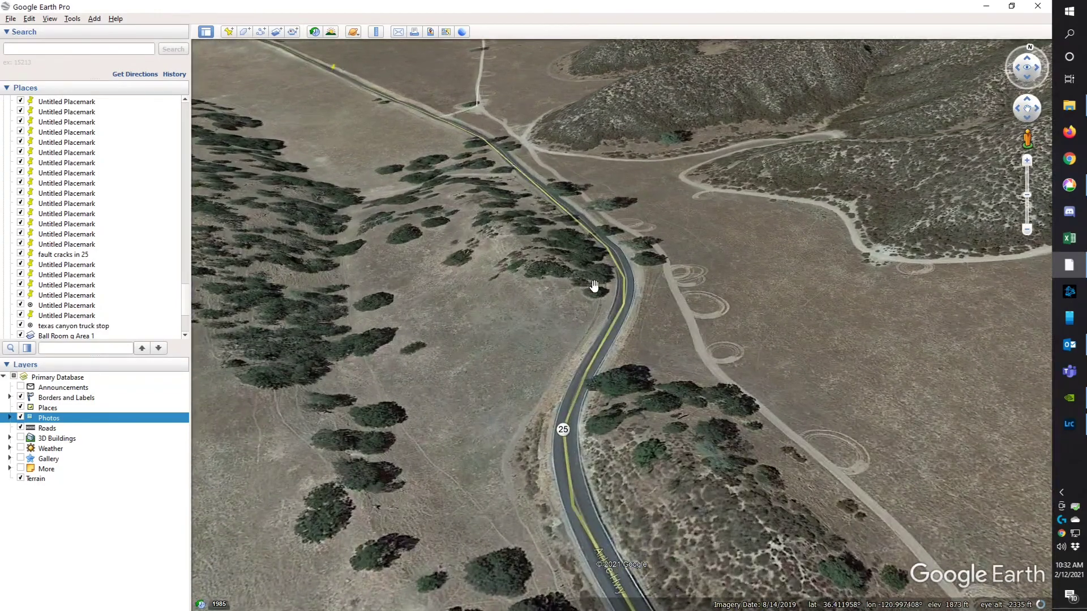
pyautogui.moveTo(593, 272); pyautogui.dragTo(614, 194)
pyautogui.moveTo(677, 308); pyautogui.dragTo(685, 348)
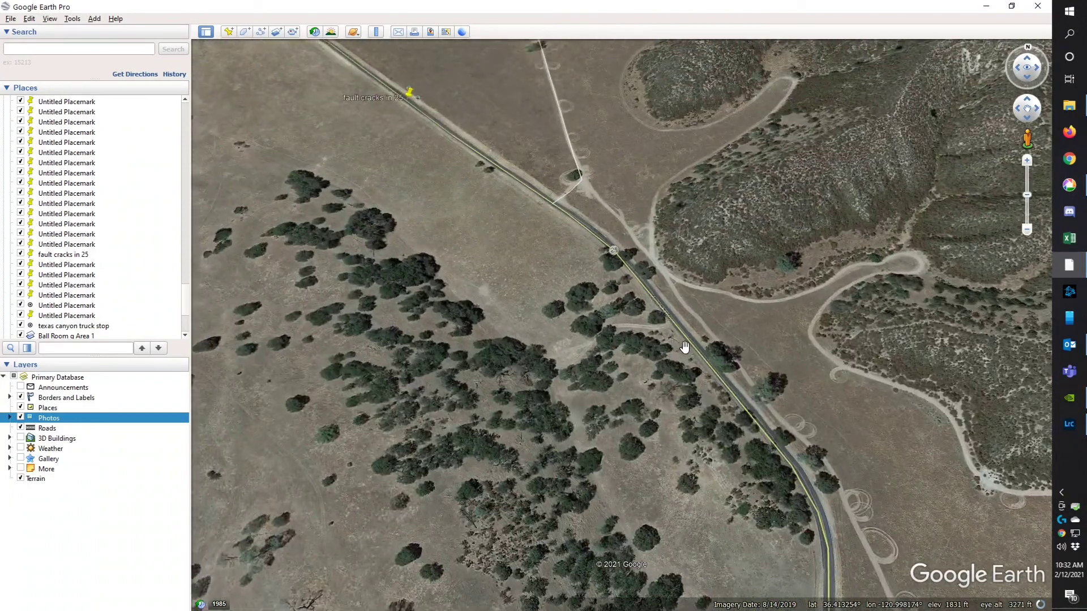
pyautogui.moveTo(752, 485); pyautogui.dragTo(636, 381)
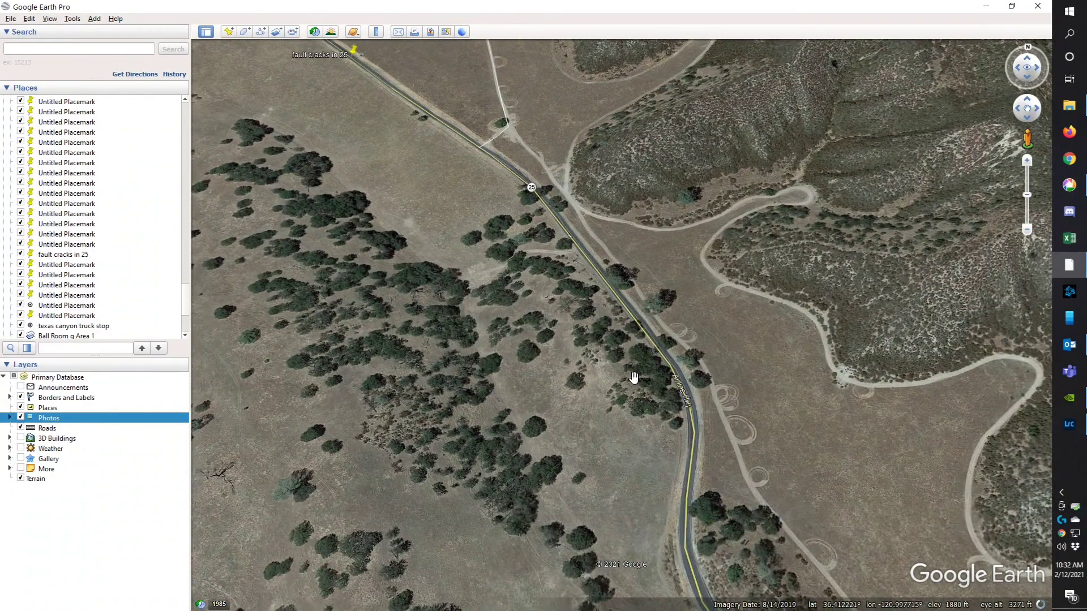
pyautogui.scroll(-3, 646, 344)
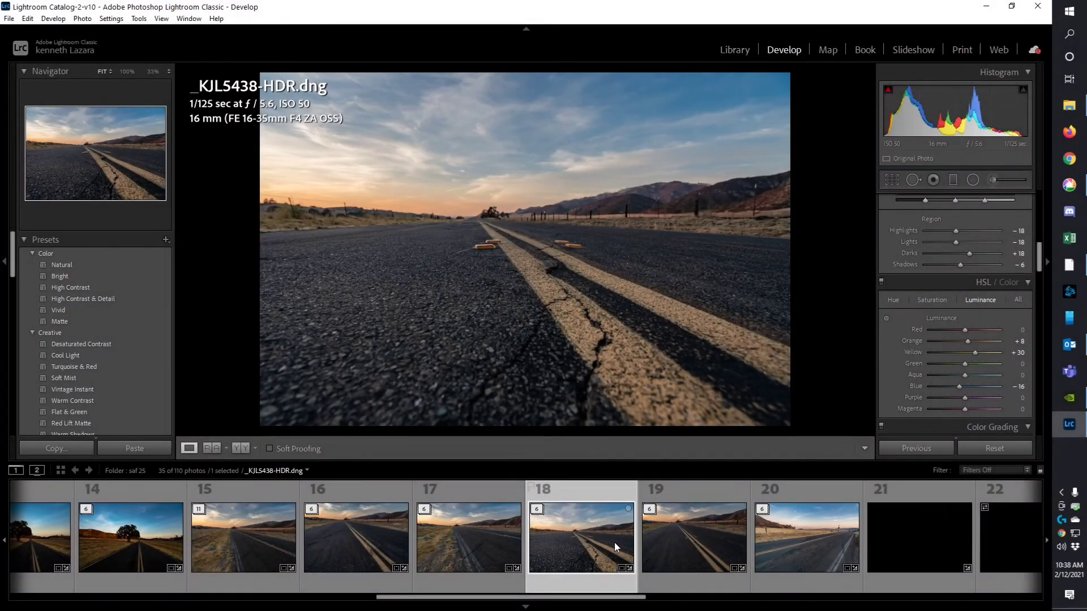
# - Review the Develop panel settings, then load _KJL5412-HDR.dng, the lone oak road photo
pyautogui.scroll(3, 613, 542)
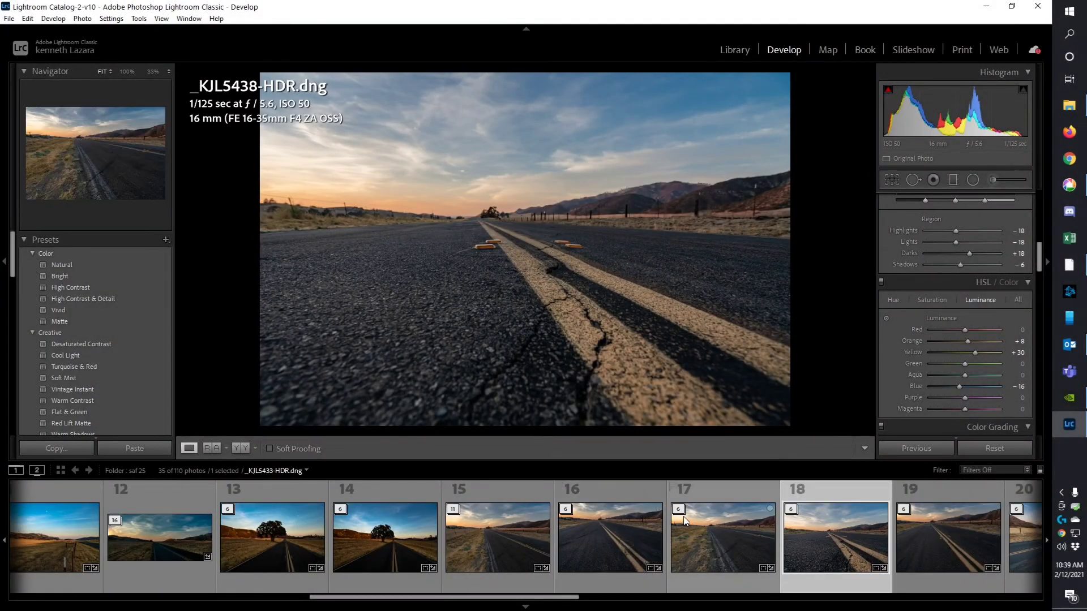
pyautogui.scroll(-3, 918, 350)
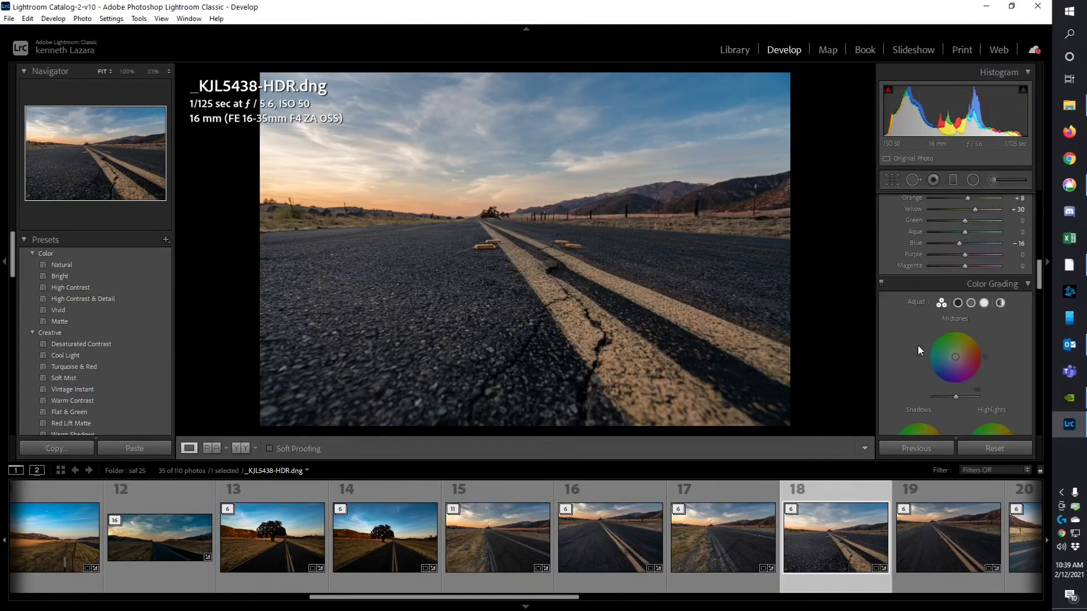
pyautogui.scroll(-5, 918, 345)
pyautogui.scroll(4, 918, 348)
pyautogui.scroll(5, 918, 351)
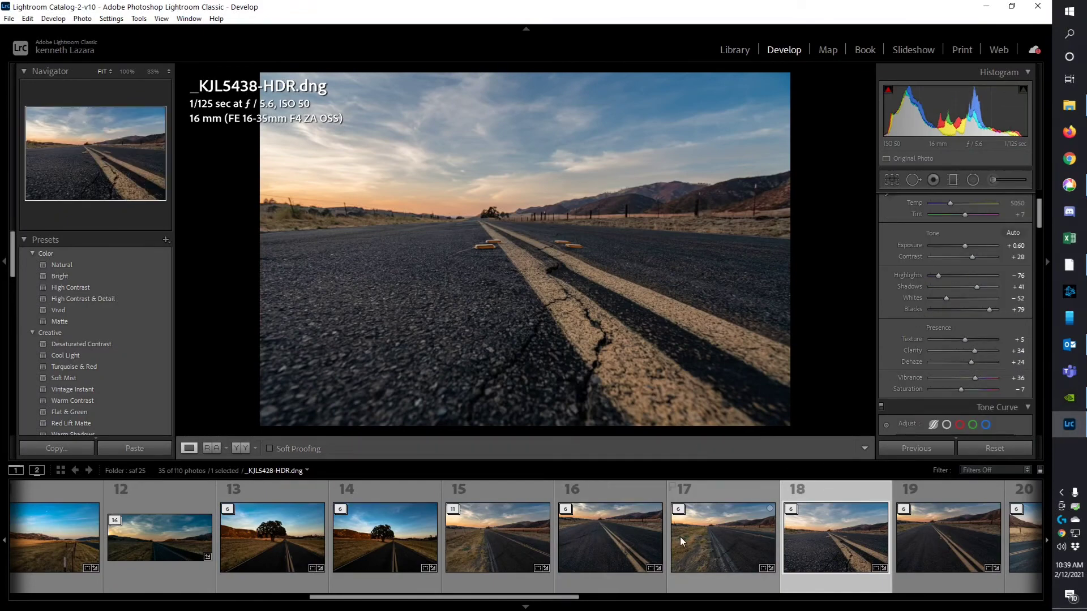
pyautogui.click(310, 545)
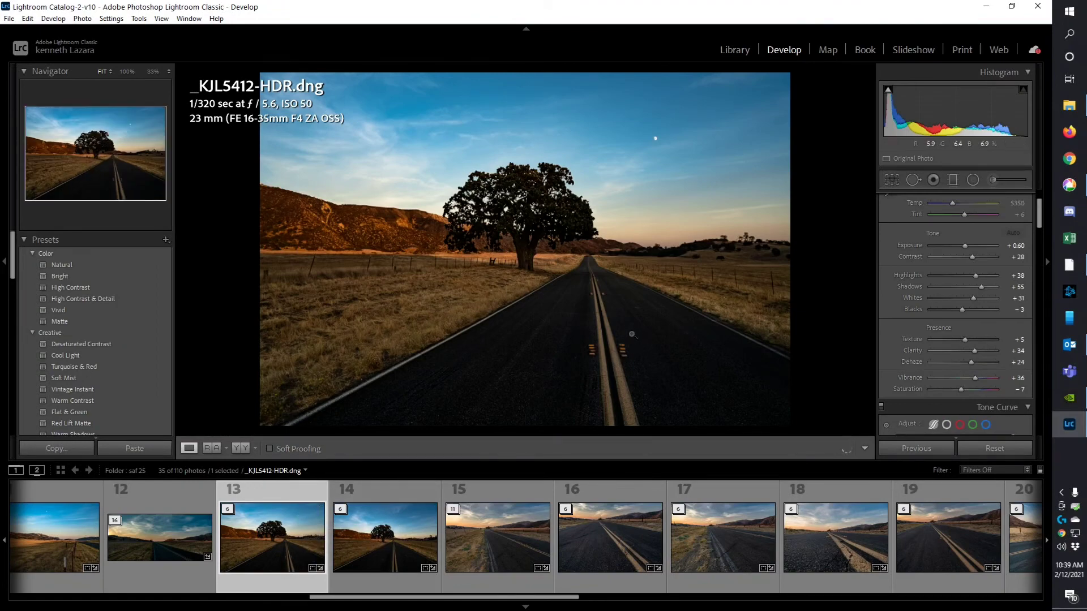
# - Load _KJL5413-HDR.dng, inspect its road, fence line and hills at 100%, then return to Fit
pyautogui.click(393, 544)
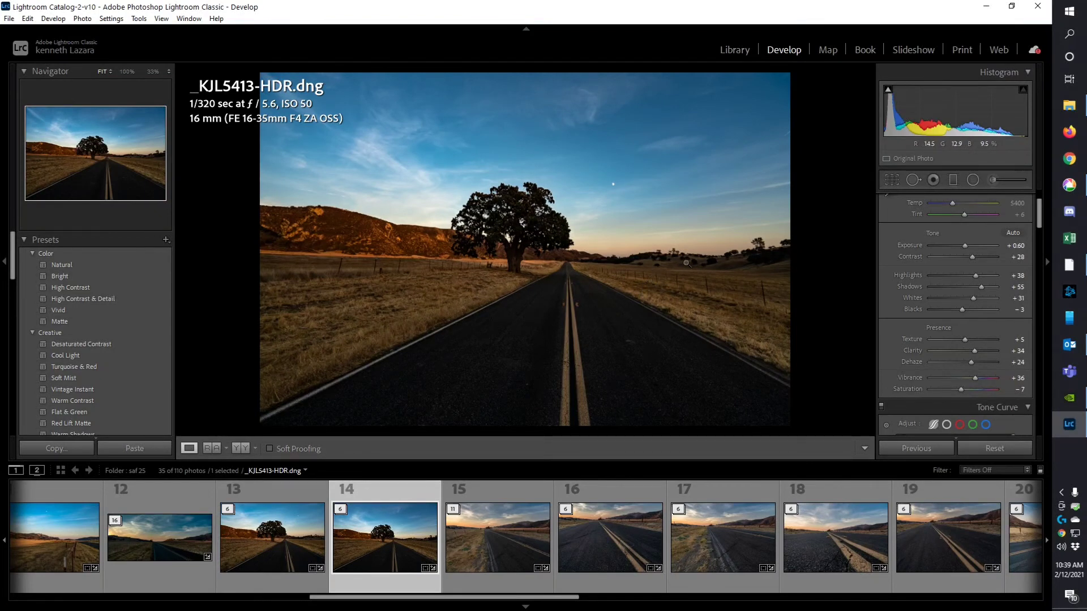
pyautogui.click(564, 266)
pyautogui.moveTo(616, 306); pyautogui.dragTo(497, 311)
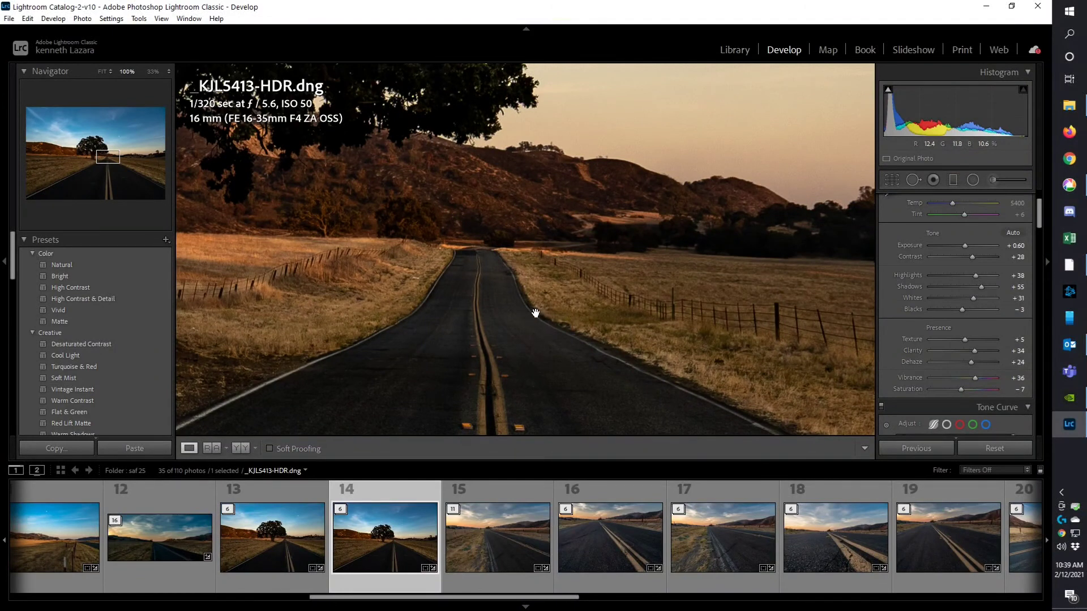
pyautogui.moveTo(510, 307); pyautogui.dragTo(548, 292)
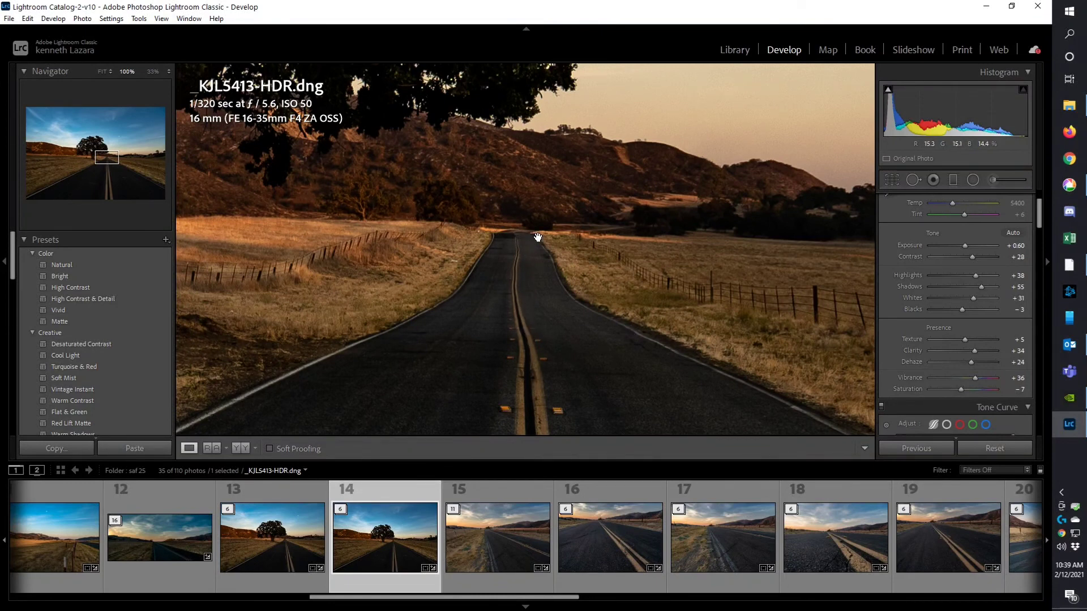
pyautogui.moveTo(574, 367); pyautogui.dragTo(379, 325)
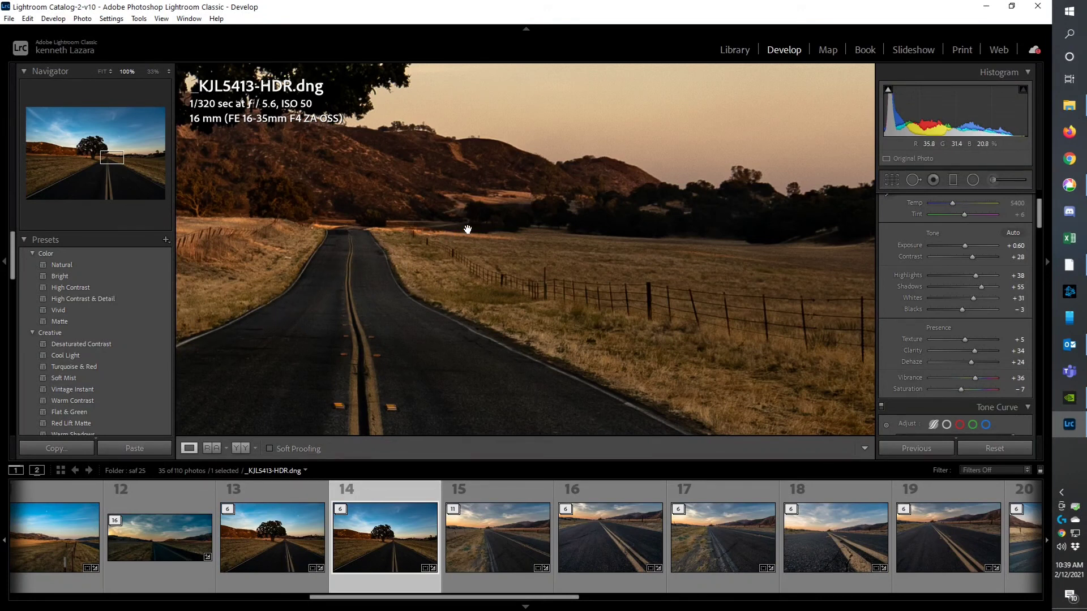
pyautogui.moveTo(469, 229); pyautogui.dragTo(403, 310)
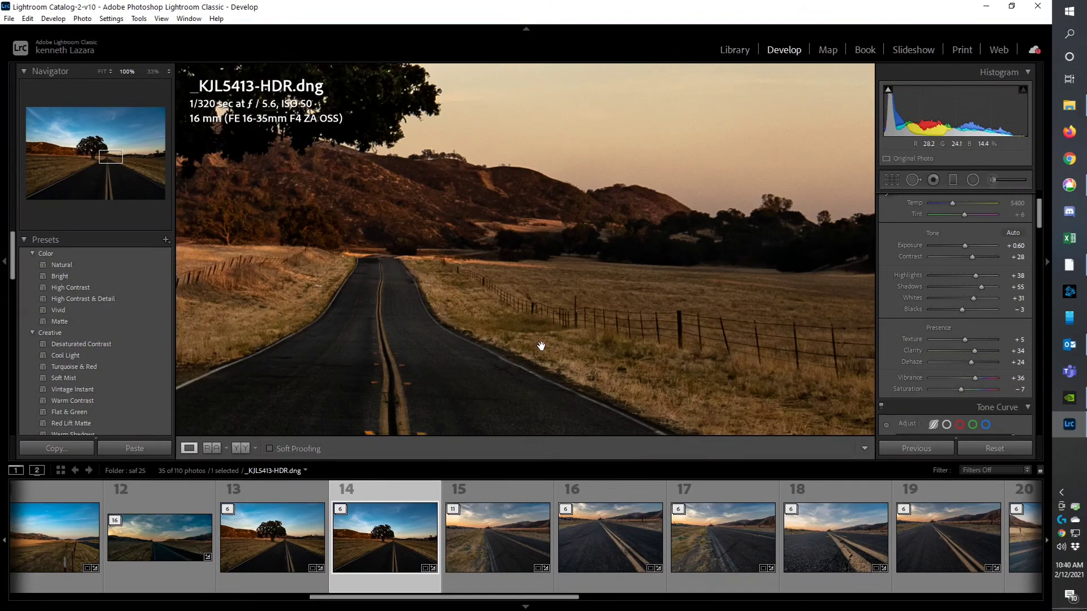
pyautogui.moveTo(516, 352); pyautogui.dragTo(508, 292)
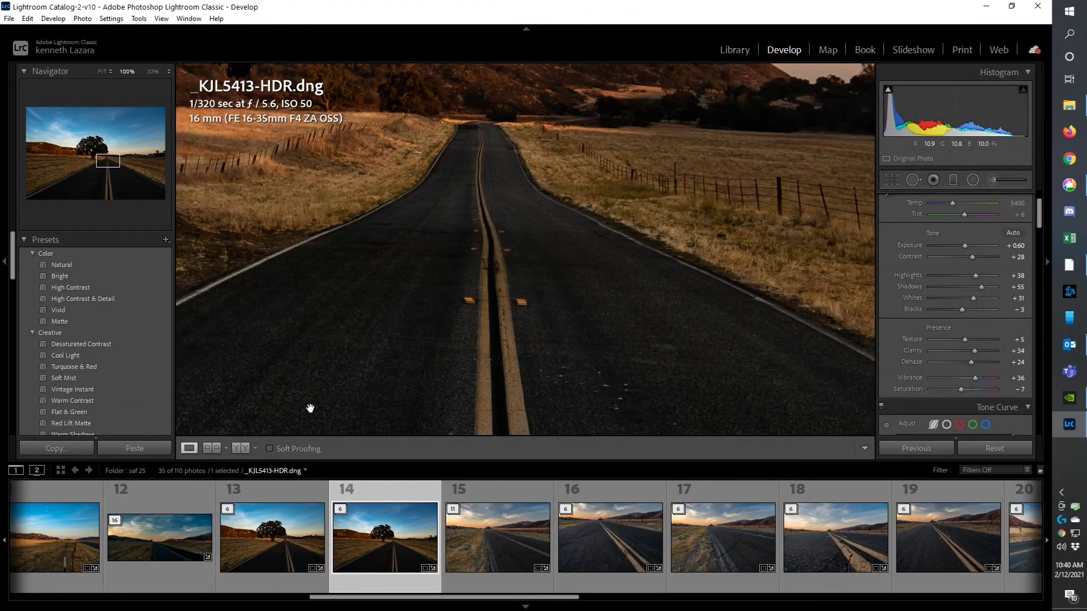
pyautogui.moveTo(508, 245); pyautogui.dragTo(464, 362)
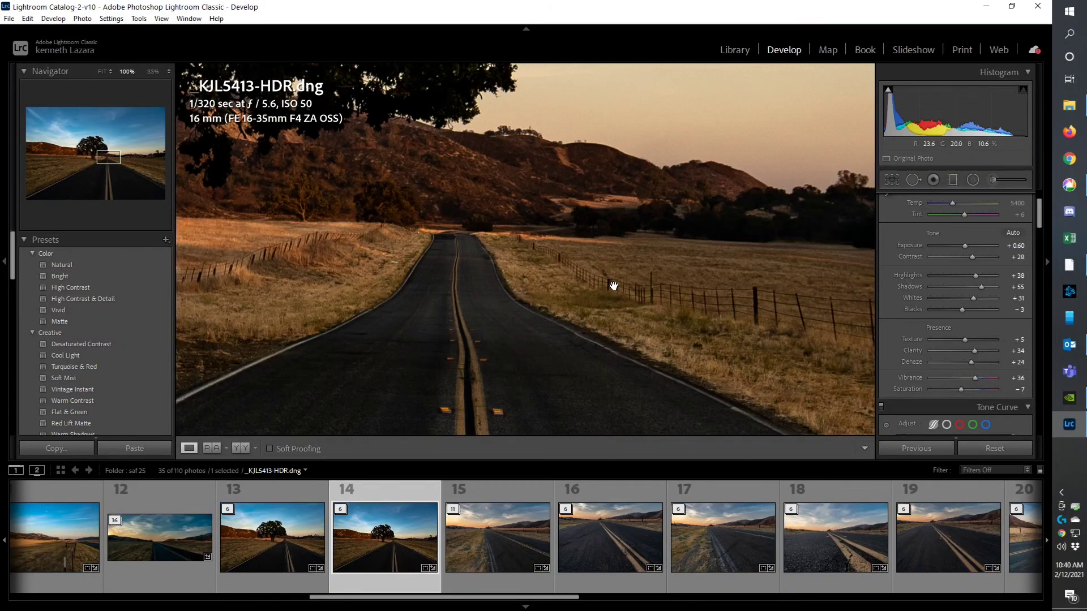
pyautogui.moveTo(586, 281); pyautogui.dragTo(435, 297)
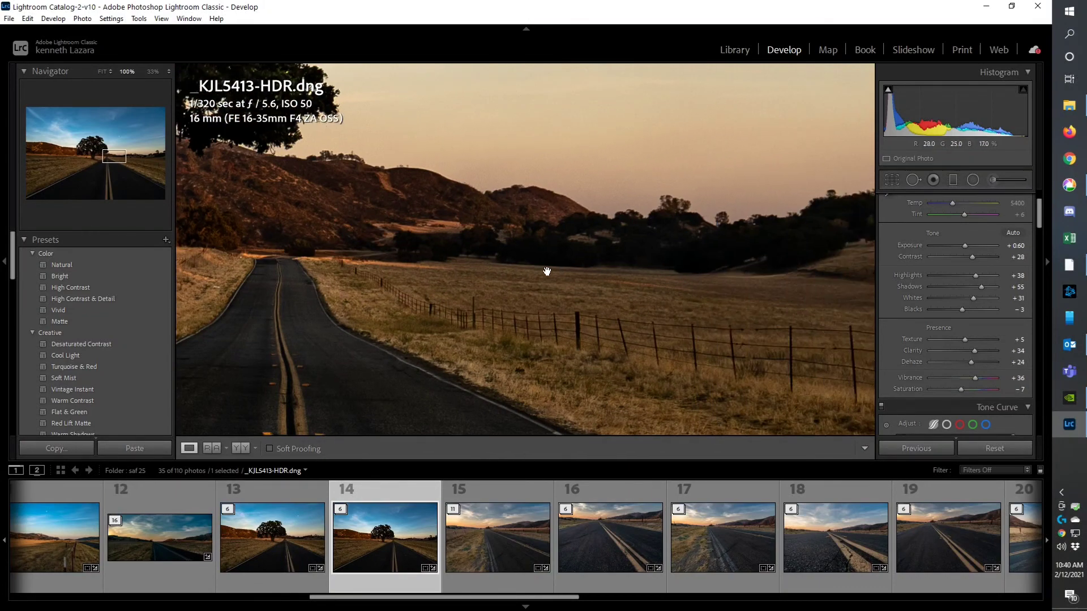
pyautogui.moveTo(509, 279); pyautogui.dragTo(587, 253)
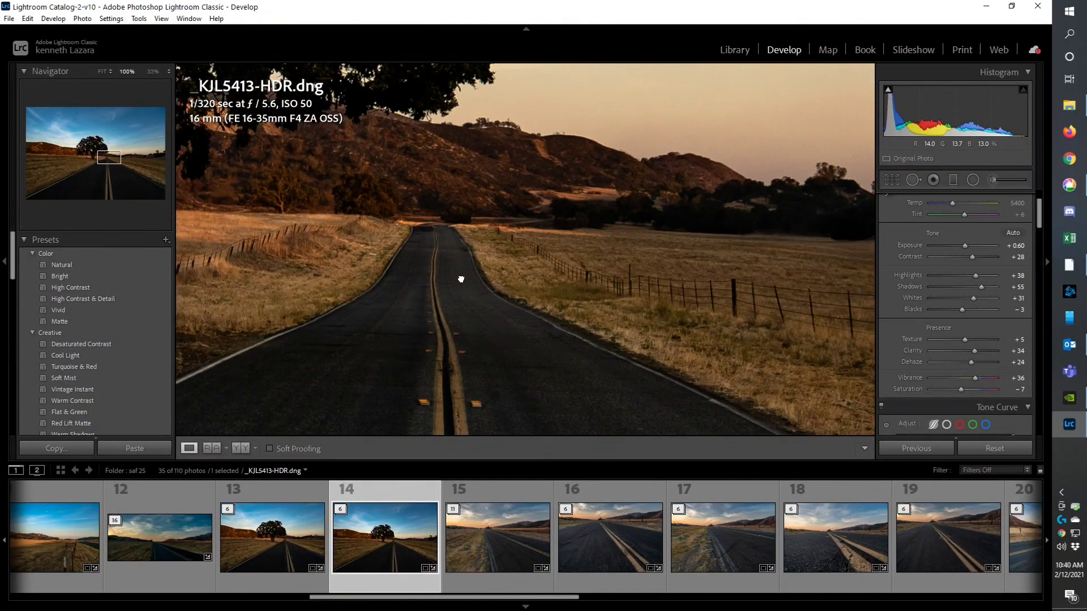
pyautogui.click(462, 279)
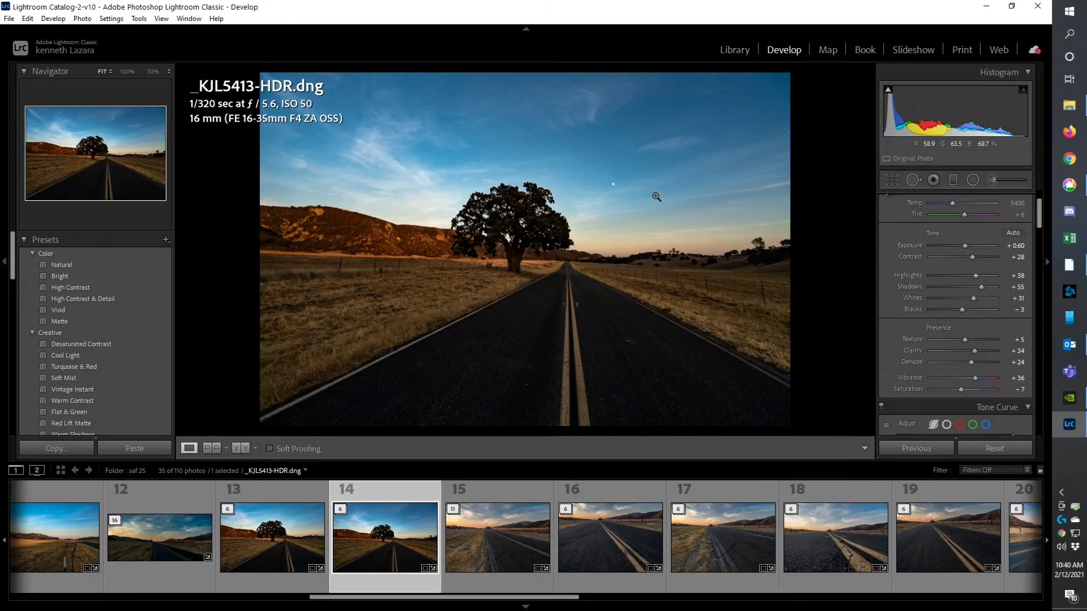
pyautogui.click(383, 164)
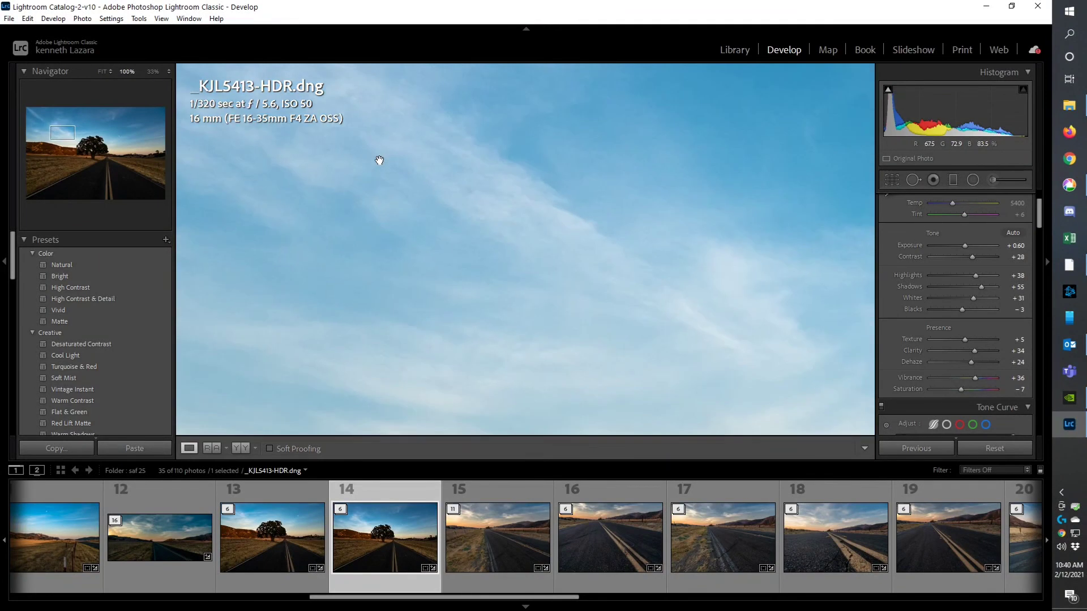
pyautogui.moveTo(415, 161); pyautogui.dragTo(571, 231)
pyautogui.click(571, 231)
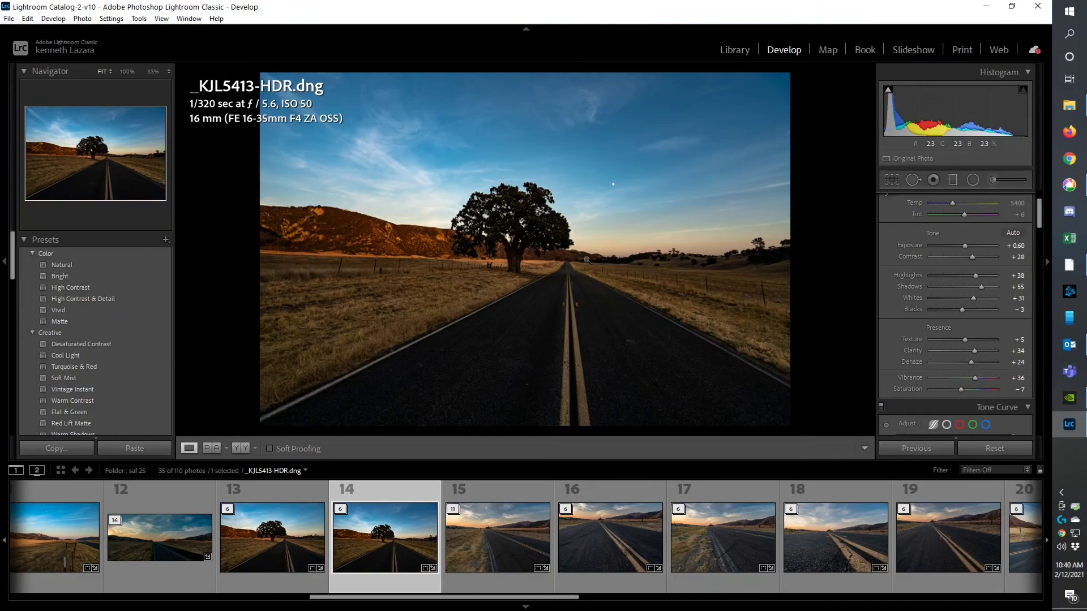
pyautogui.click(570, 264)
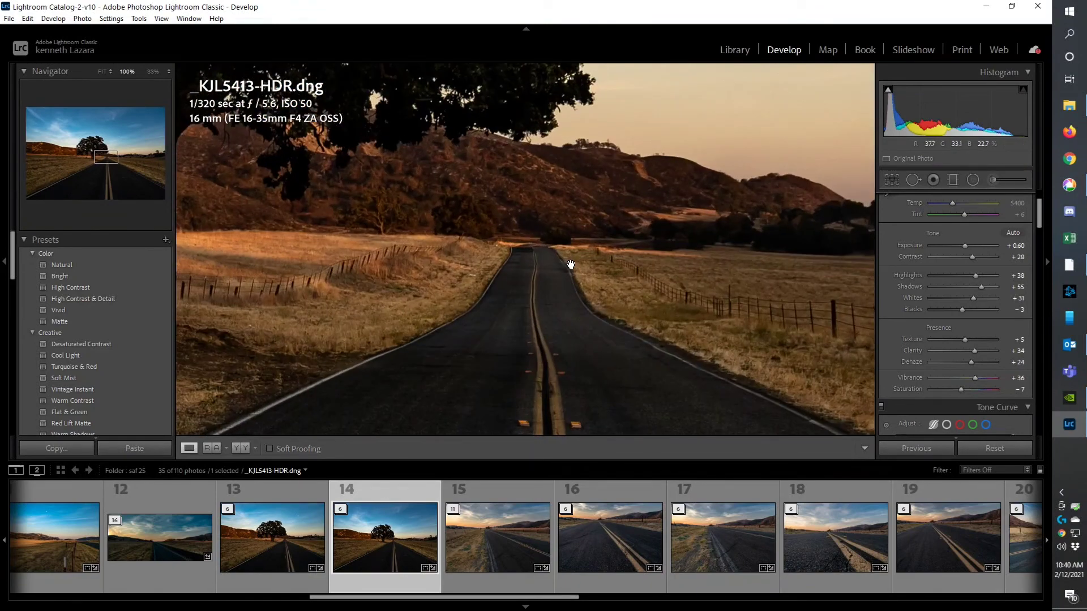
pyautogui.moveTo(720, 266); pyautogui.dragTo(492, 245)
pyautogui.moveTo(558, 235); pyautogui.dragTo(781, 235)
pyautogui.moveTo(432, 266); pyautogui.dragTo(618, 267)
pyautogui.moveTo(336, 287); pyautogui.dragTo(634, 263)
pyautogui.moveTo(379, 278); pyautogui.dragTo(594, 243)
pyautogui.click(595, 243)
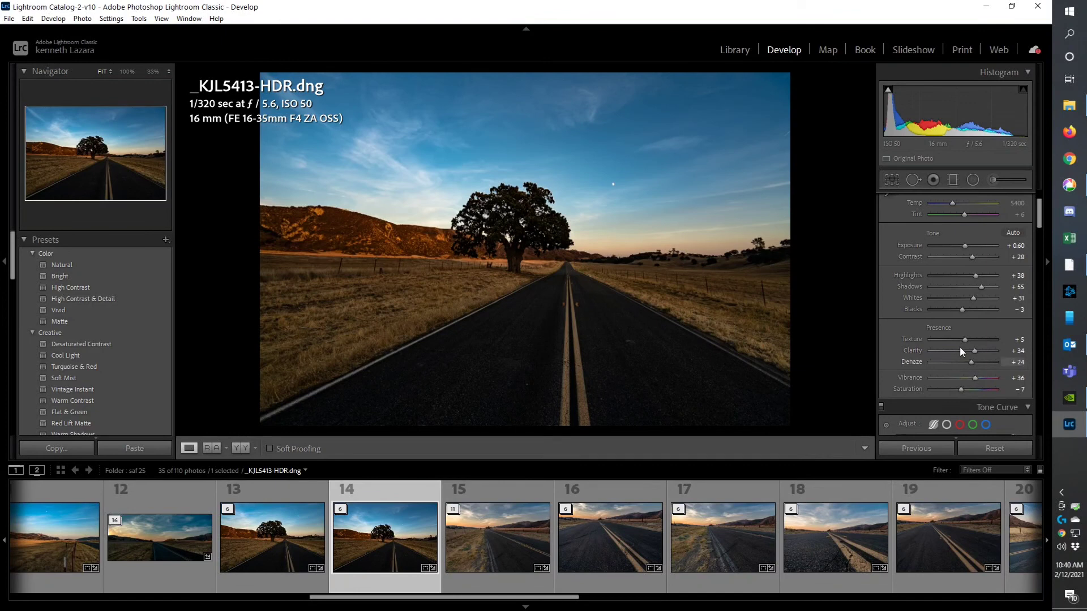
# - Scroll to HSL/Color, inspect the distant hills and hillside trees at 100%, then return to Fit
pyautogui.scroll(-3, 977, 378)
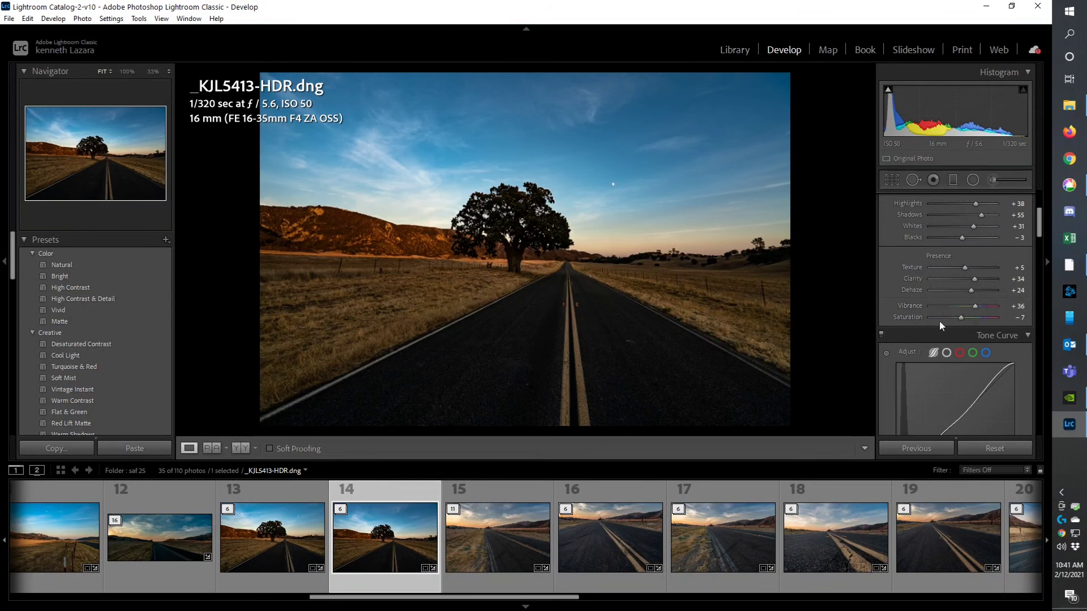
pyautogui.scroll(-10, 935, 313)
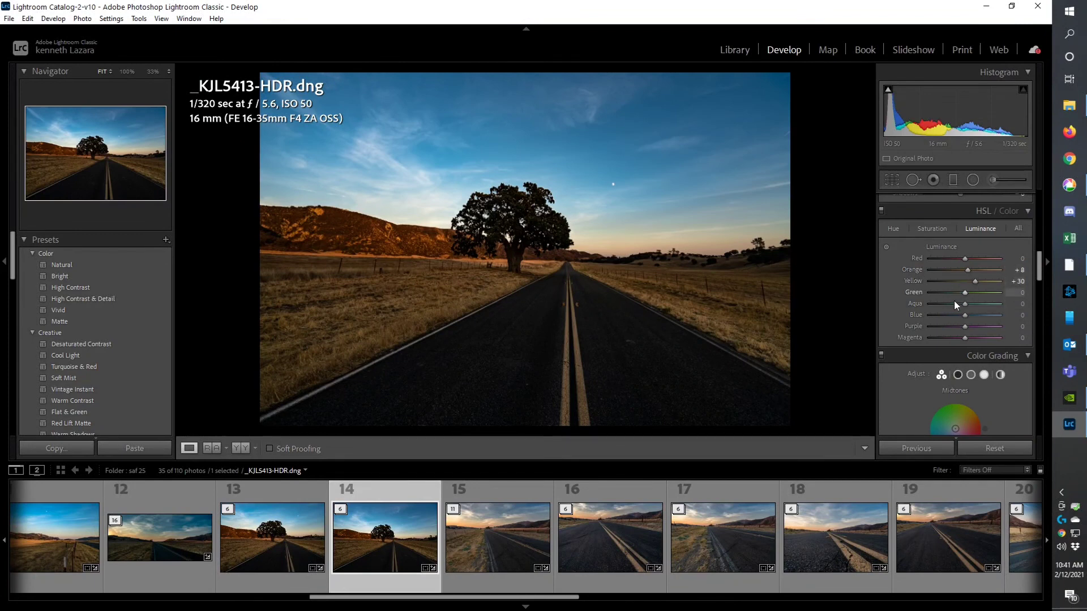
pyautogui.click(608, 255)
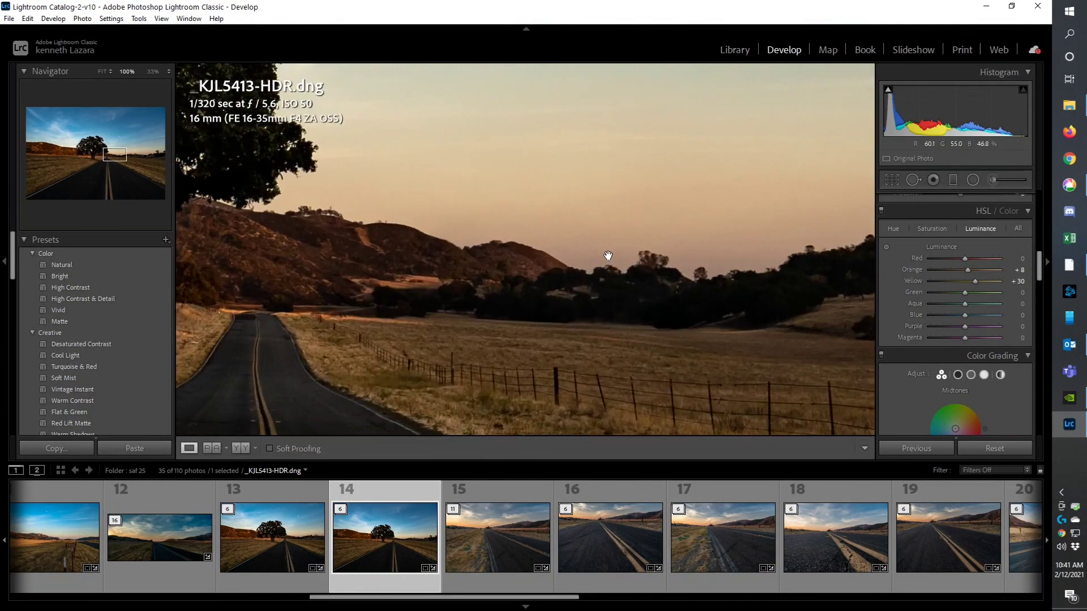
pyautogui.moveTo(597, 257); pyautogui.dragTo(453, 317)
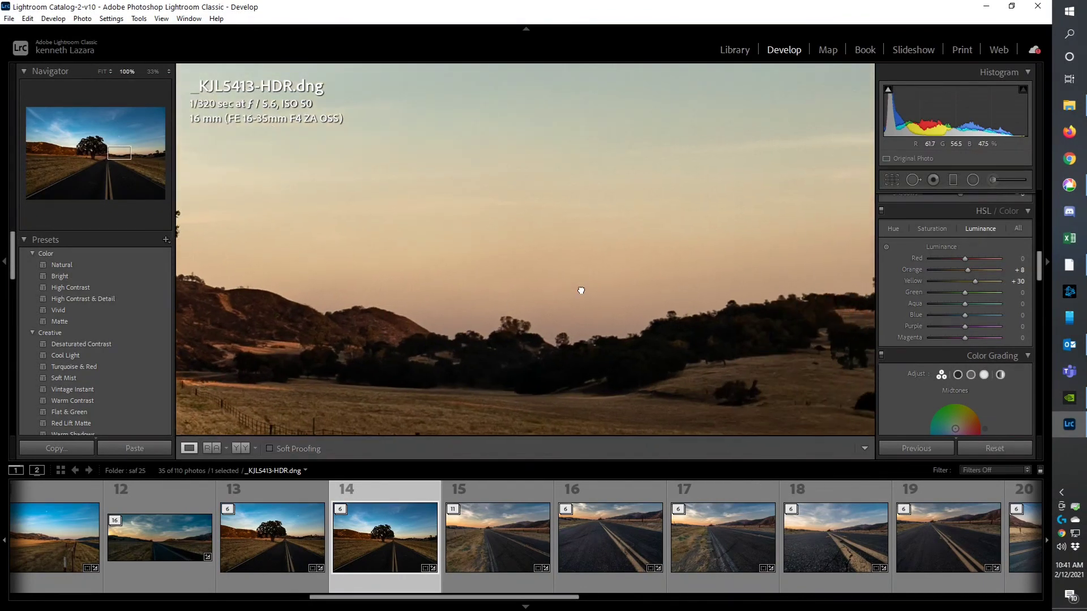
pyautogui.moveTo(581, 300); pyautogui.dragTo(469, 275)
pyautogui.moveTo(679, 287); pyautogui.dragTo(532, 237)
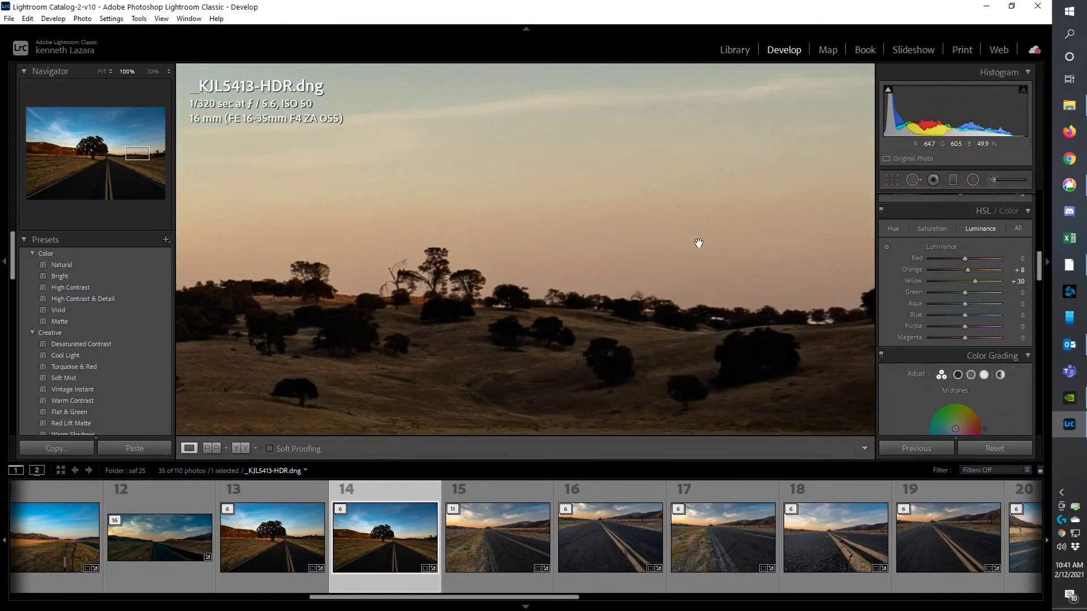
pyautogui.click(699, 242)
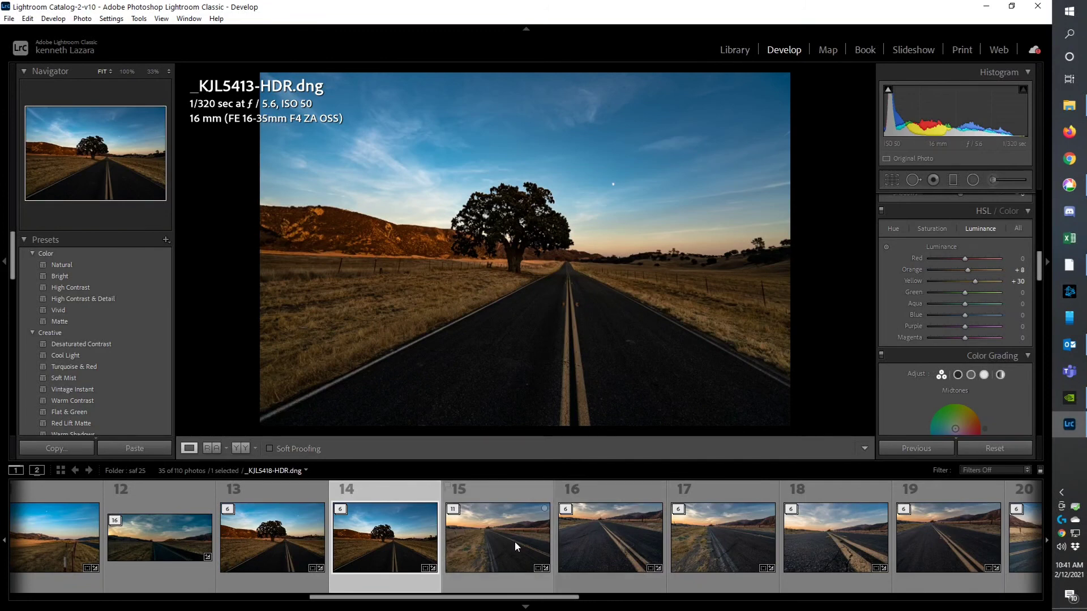
pyautogui.click(824, 540)
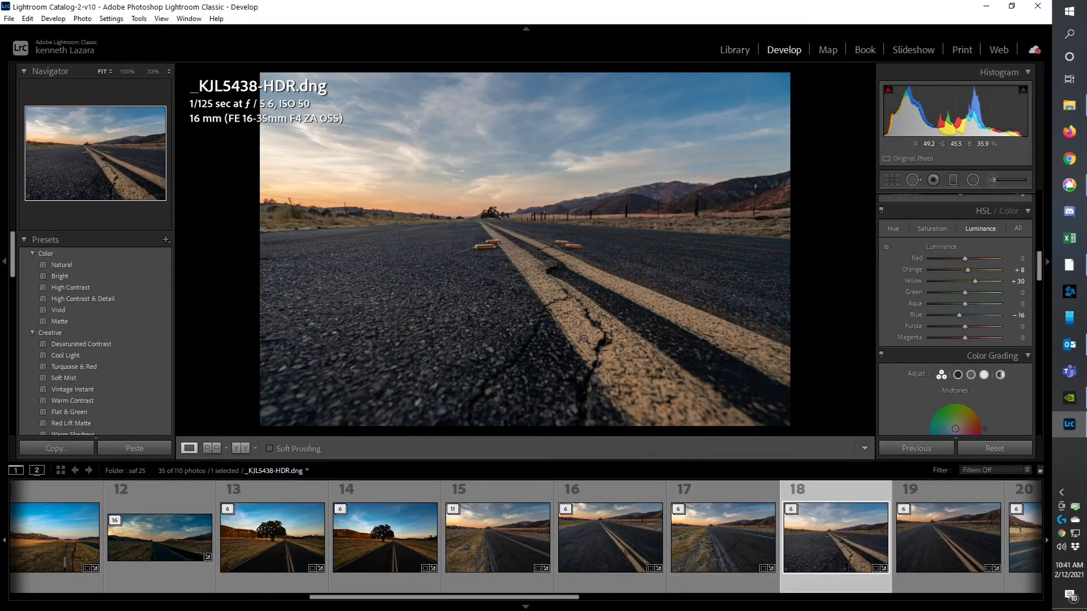
pyautogui.click(575, 320)
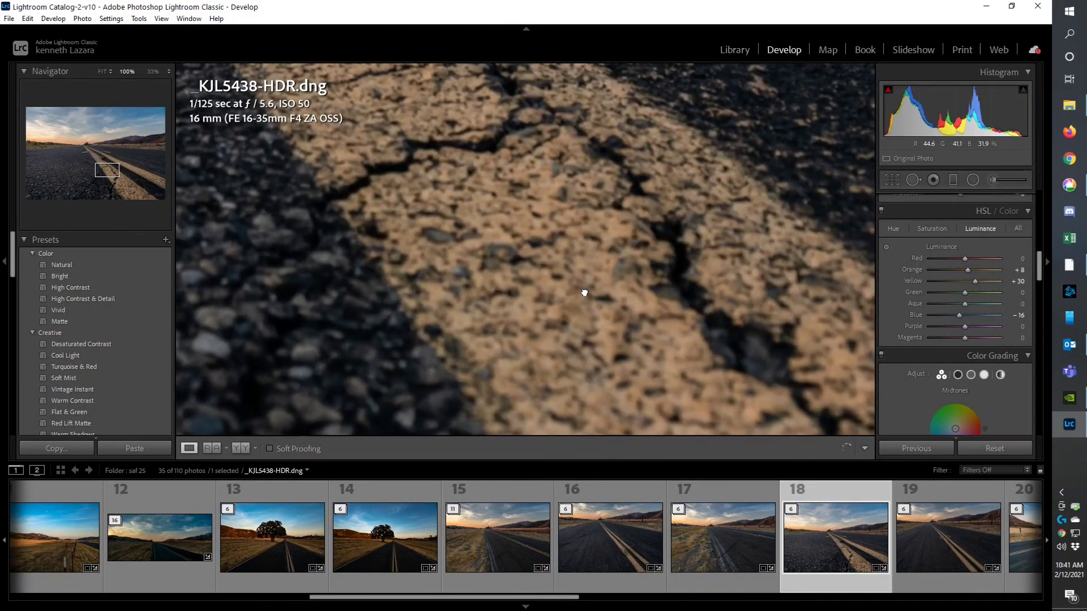
pyautogui.click(585, 291)
pyautogui.click(561, 243)
pyautogui.moveTo(534, 332); pyautogui.dragTo(524, 178)
pyautogui.moveTo(499, 265); pyautogui.dragTo(599, 266)
pyautogui.click(557, 277)
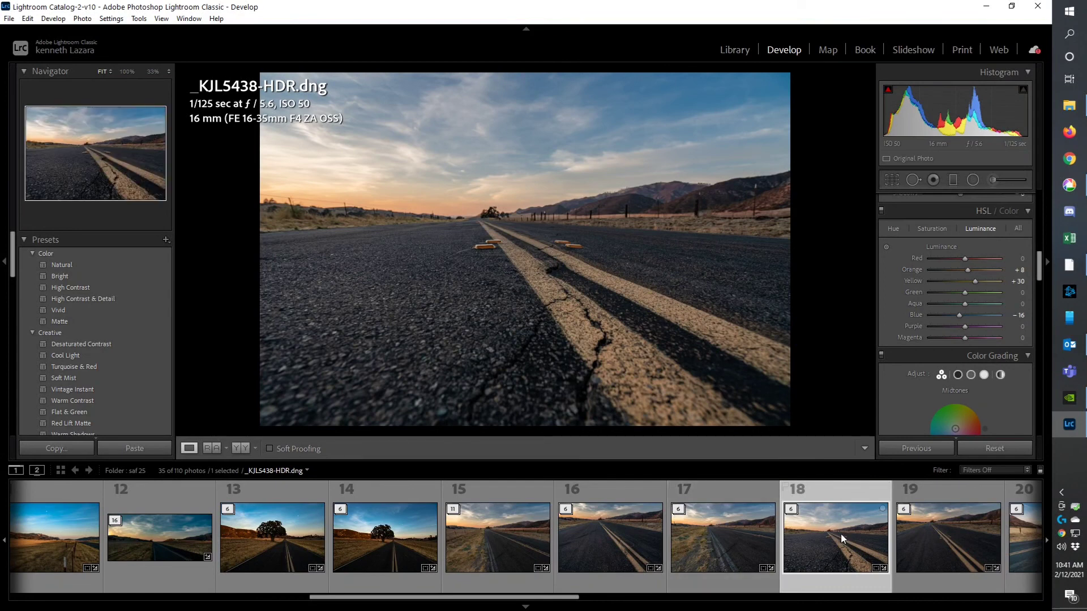
pyautogui.scroll(2, 962, 346)
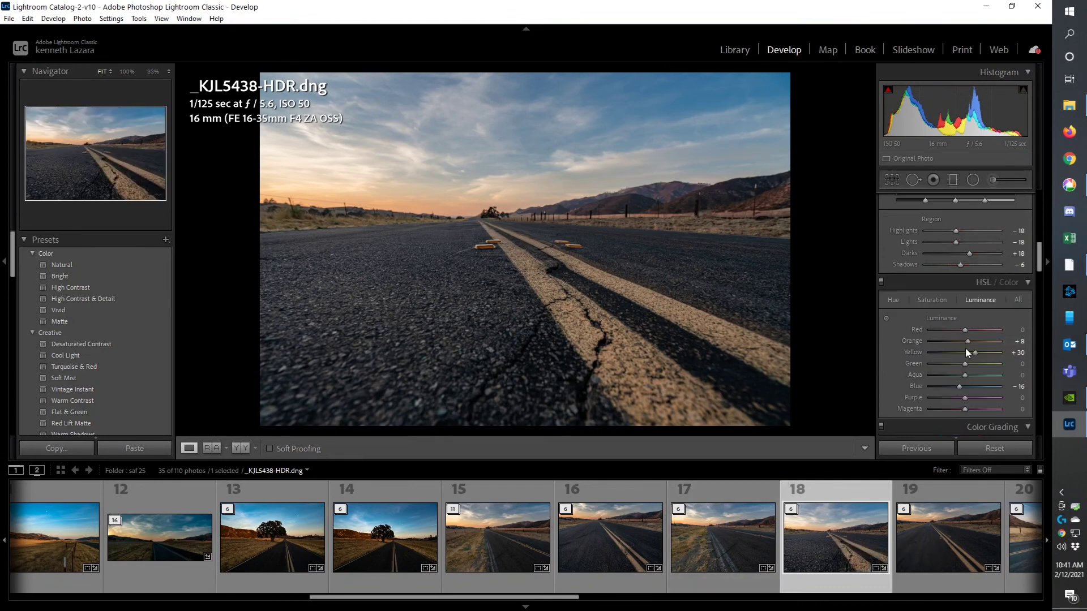
pyautogui.scroll(6, 976, 346)
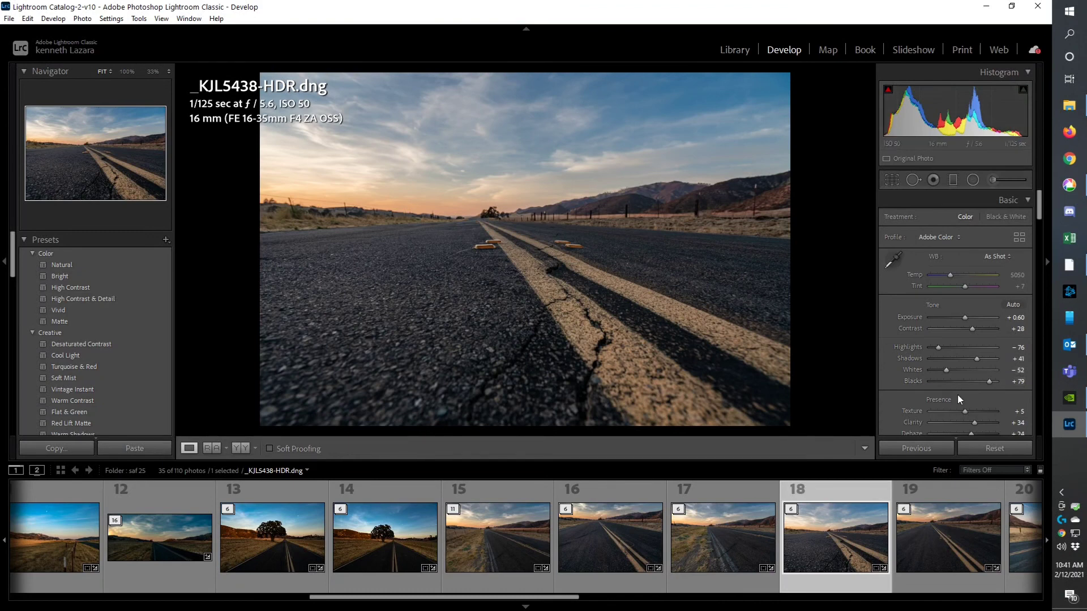
# - Set Blacks to +76 and Texture to +5 in the Basic panel
pyautogui.doubleClick(995, 389)
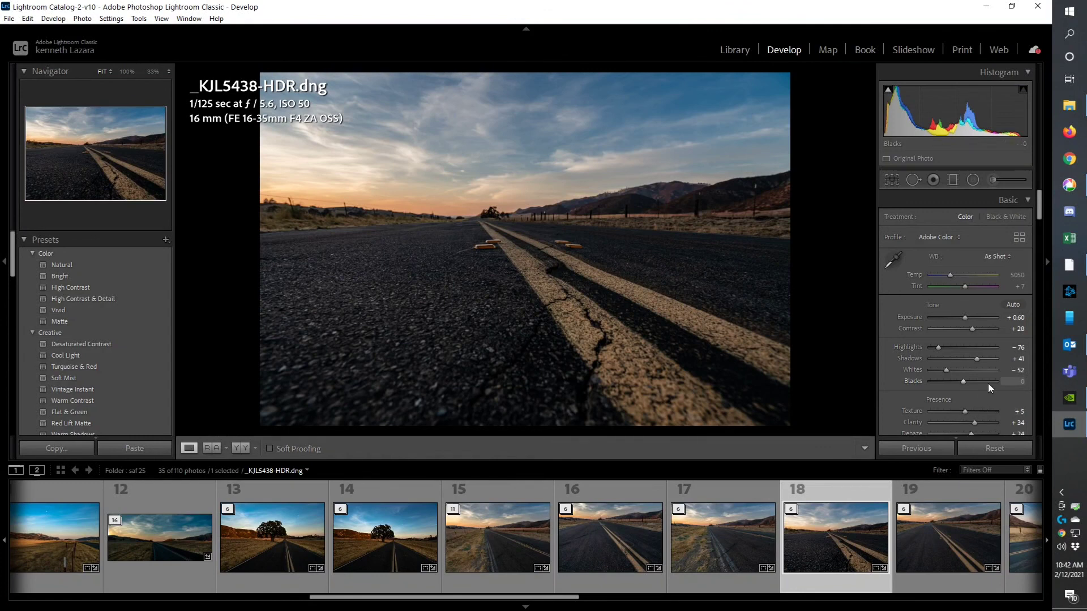
pyautogui.click(989, 382)
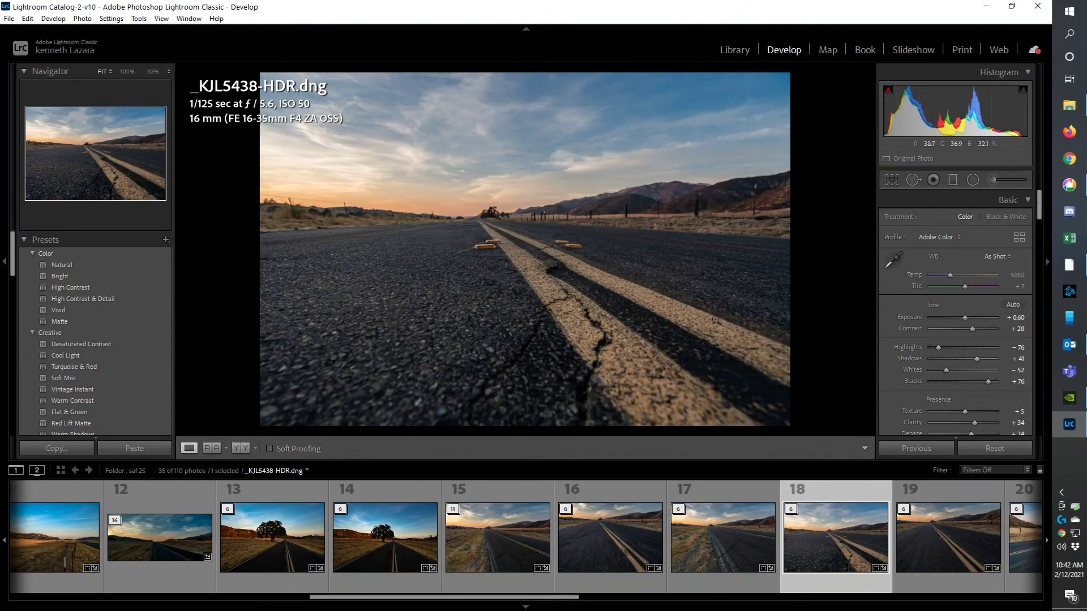
pyautogui.scroll(-2, 905, 390)
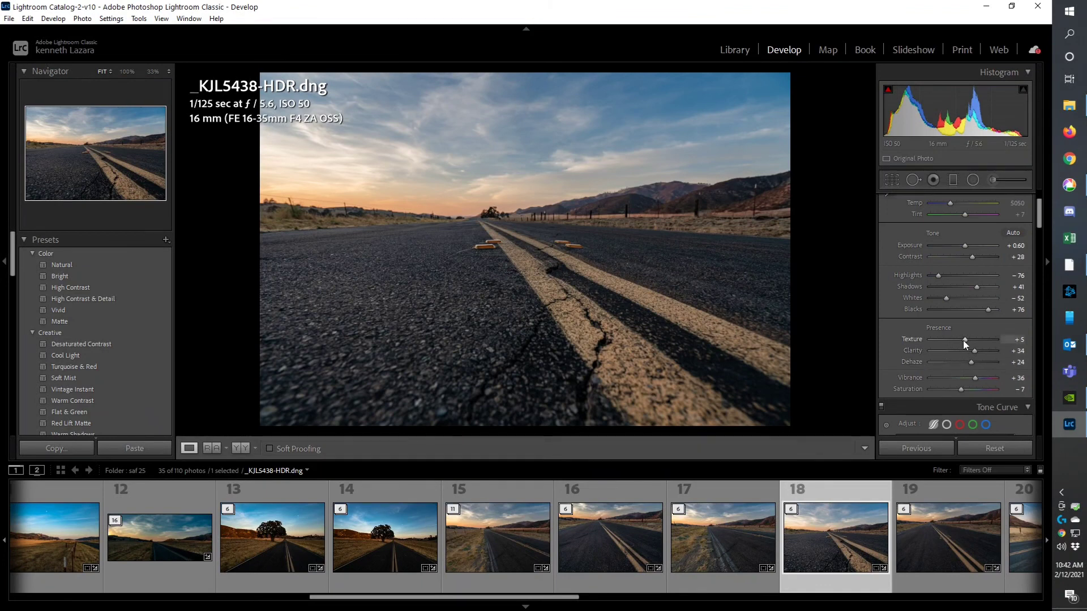
pyautogui.doubleClick(964, 342)
pyautogui.moveTo(965, 343)
pyautogui.mouseDown()
pyautogui.moveTo(1056, 344)
pyautogui.moveTo(903, 342)
pyautogui.moveTo(1005, 351)
pyautogui.moveTo(969, 347)
pyautogui.mouseUp()
pyautogui.click(1006, 340)
pyautogui.write('5')
pyautogui.press('Return')
# - Settle Clarity at +55, checking the road cracks and horizon at 1:1
pyautogui.moveTo(976, 356); pyautogui.dragTo(1046, 358)
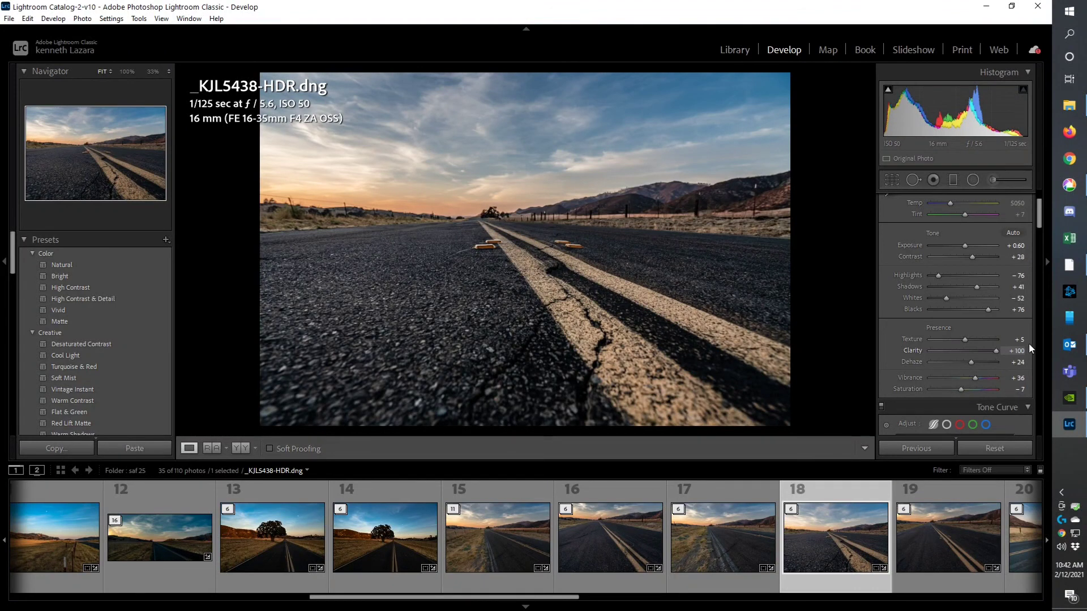
pyautogui.moveTo(995, 350)
pyautogui.mouseDown()
pyautogui.moveTo(973, 352)
pyautogui.moveTo(982, 352)
pyautogui.mouseUp()
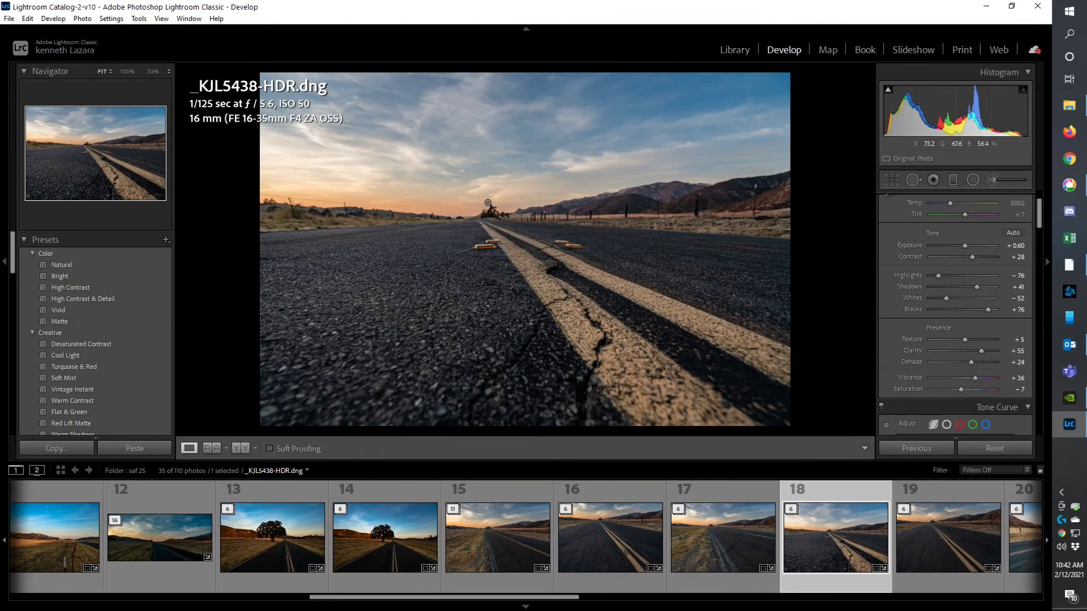
pyautogui.click(569, 295)
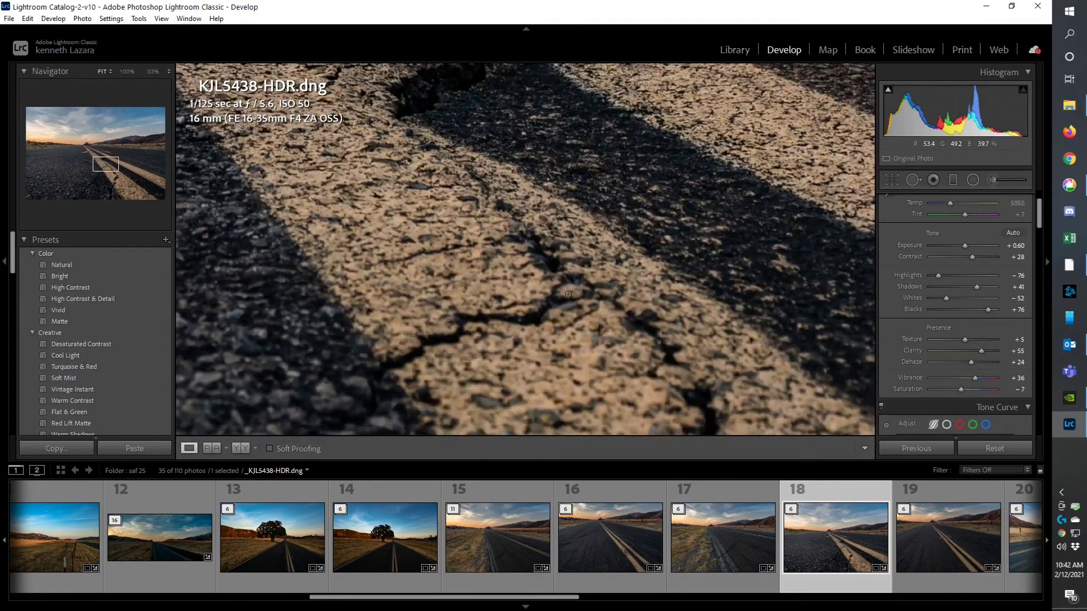
pyautogui.click(569, 295)
pyautogui.click(533, 230)
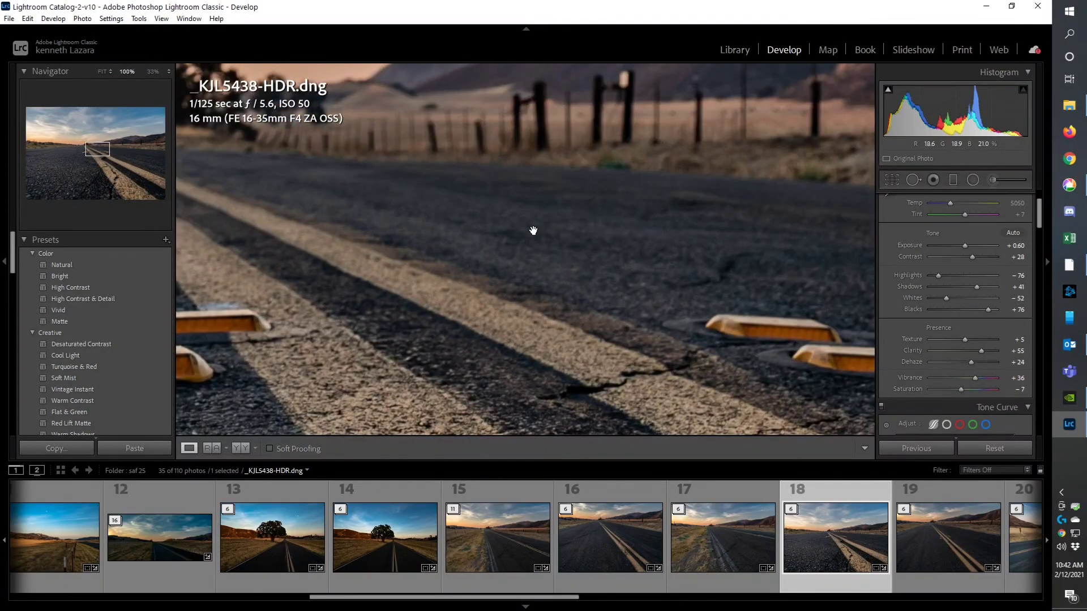
pyautogui.click(534, 230)
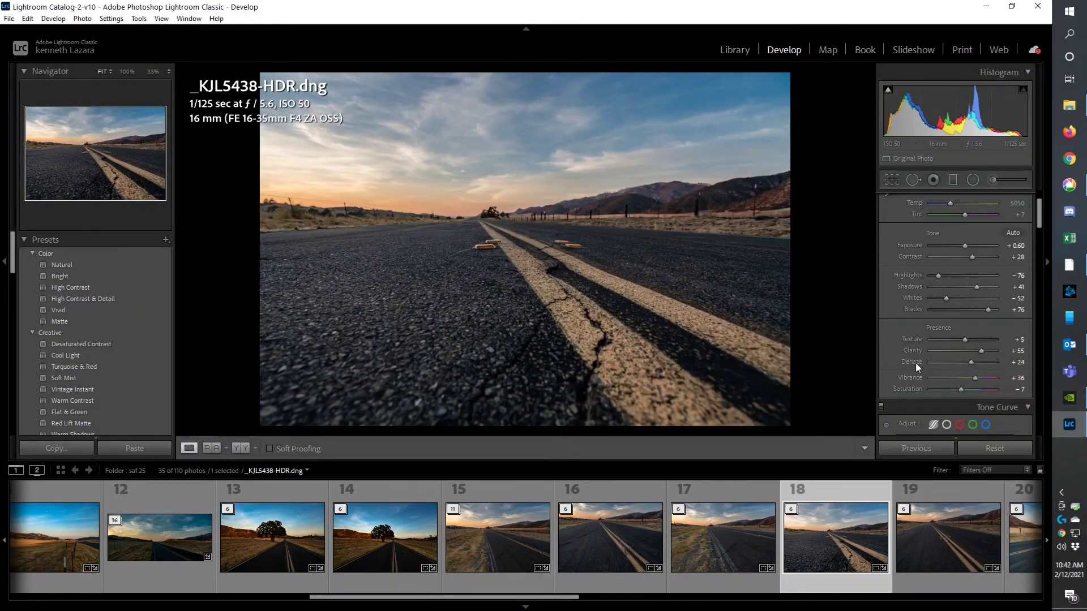
pyautogui.scroll(-3, 917, 369)
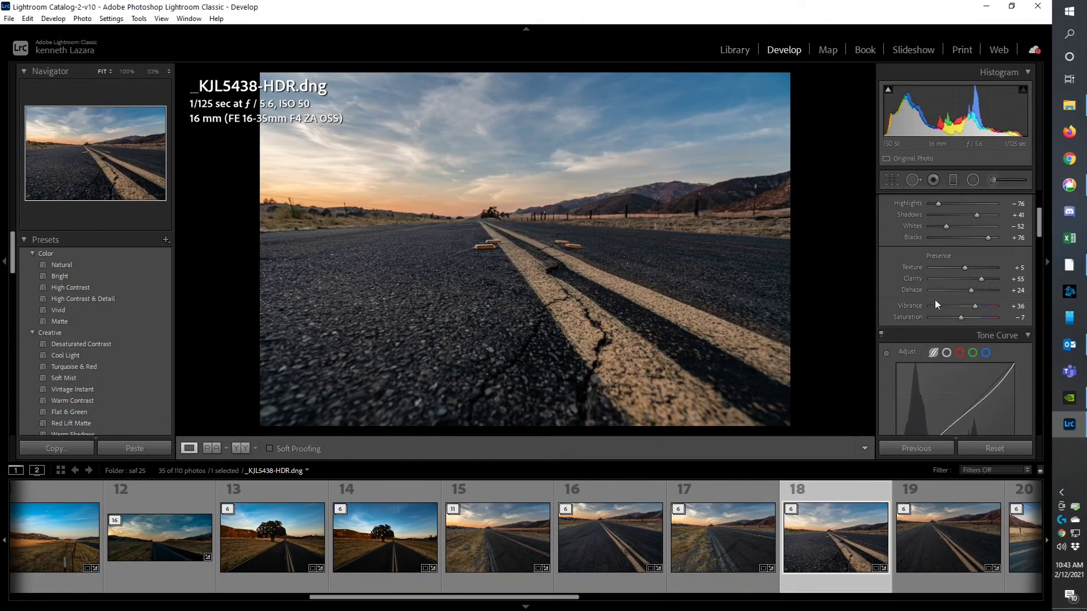
pyautogui.scroll(-10, 935, 304)
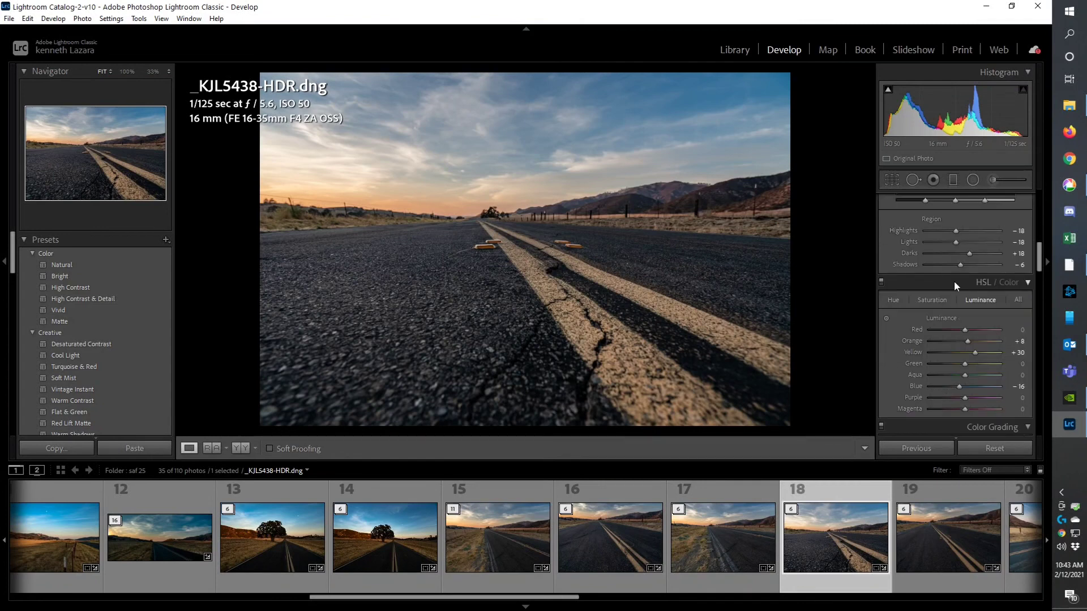
pyautogui.scroll(5, 976, 270)
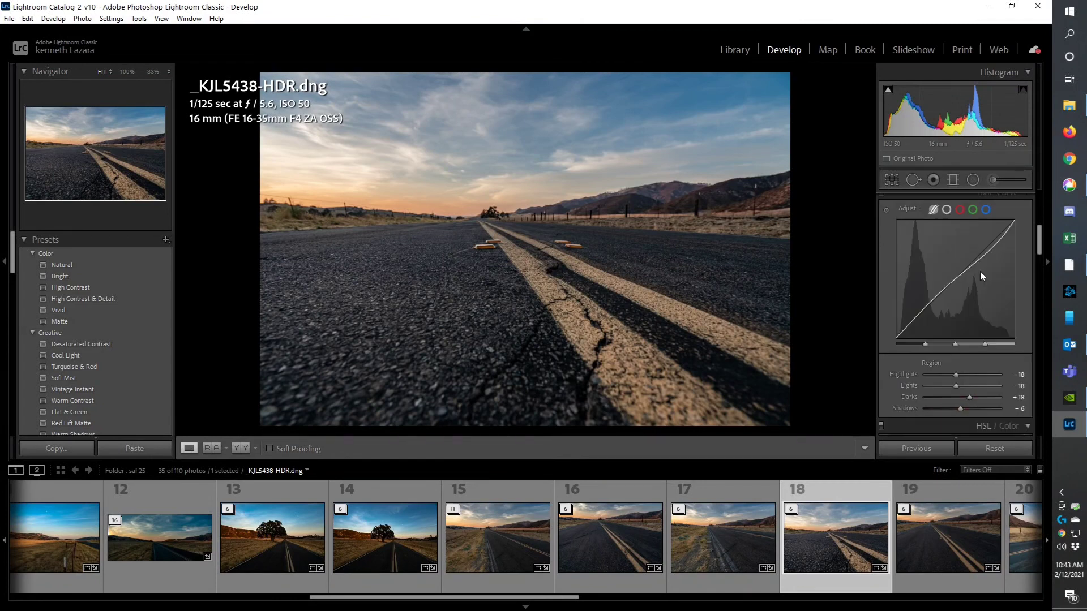
pyautogui.scroll(-3, 981, 283)
pyautogui.scroll(-5, 983, 297)
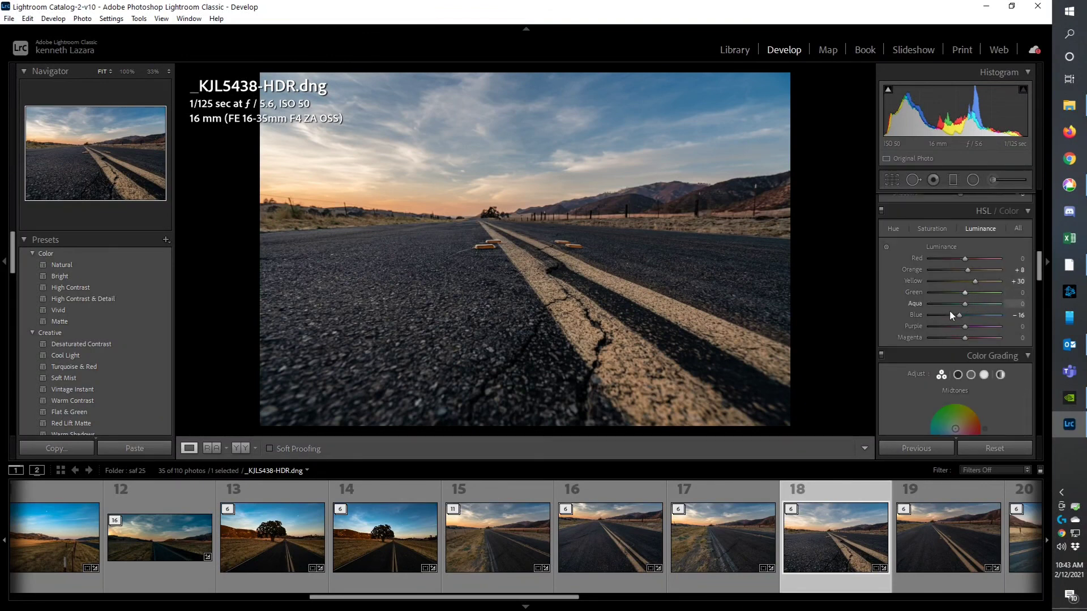
pyautogui.scroll(-2, 728, 538)
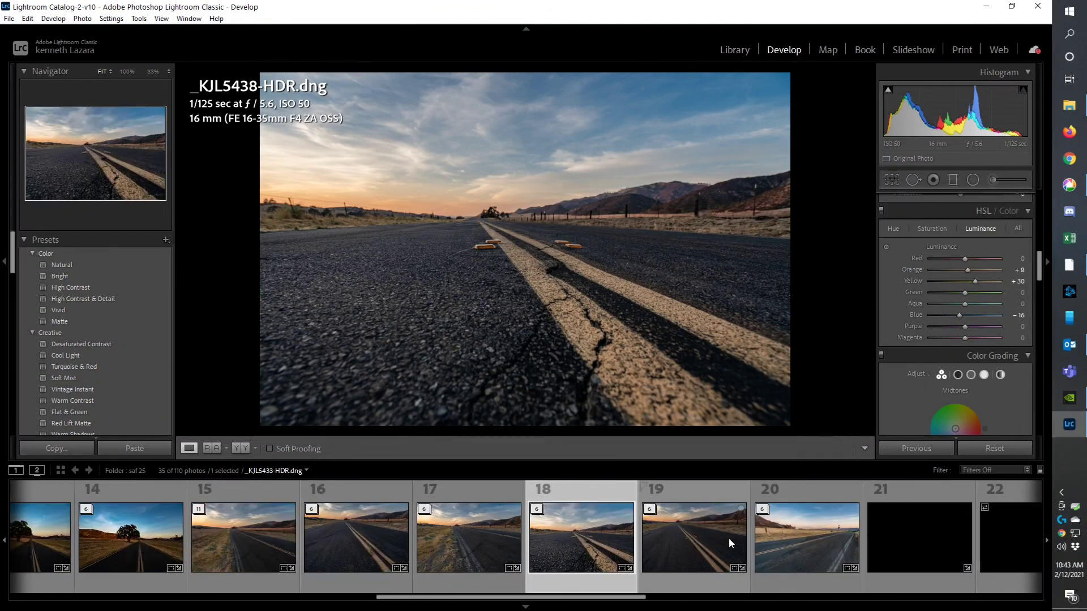
# - Open _KJL5448-HDR.dng, then bring Google Earth Pro forward and pan over the Route 25 terrain
pyautogui.click(823, 534)
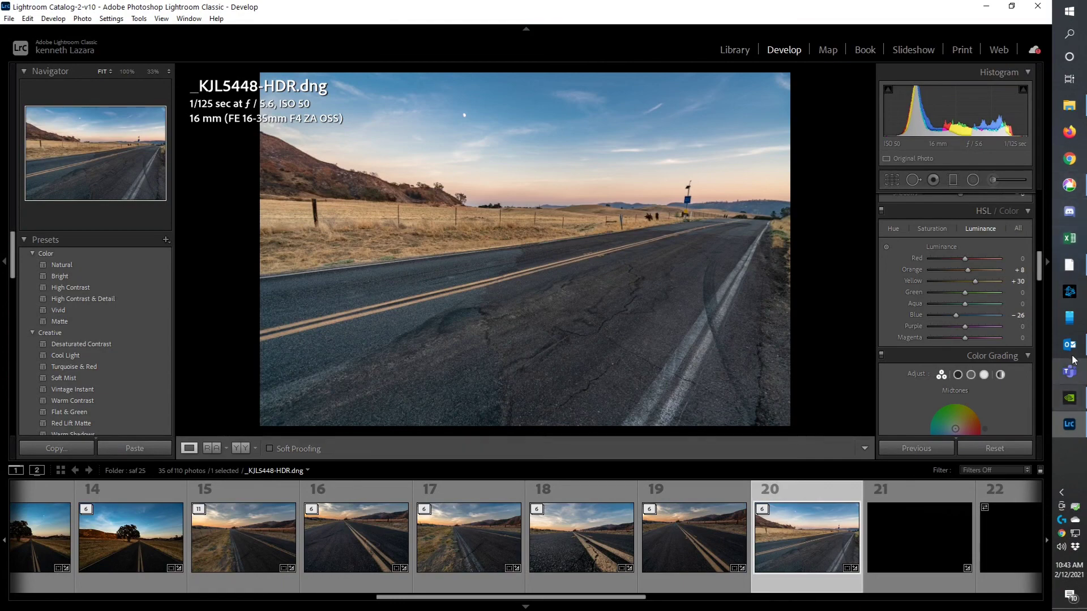
pyautogui.click(1064, 283)
pyautogui.moveTo(685, 379); pyautogui.dragTo(616, 273)
# - Zoom and tilt Google Earth along the Route 25 curve, then minimize it to show _KJL5448-HDR.dng
pyautogui.doubleClick(732, 325)
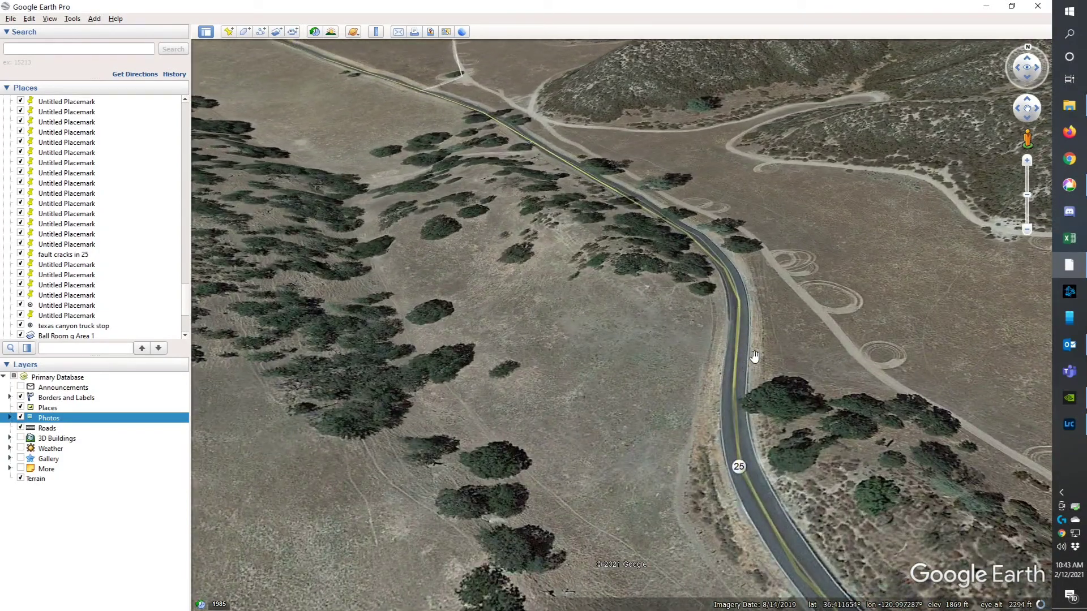
pyautogui.moveTo(753, 334); pyautogui.dragTo(790, 206)
pyautogui.doubleClick(841, 303)
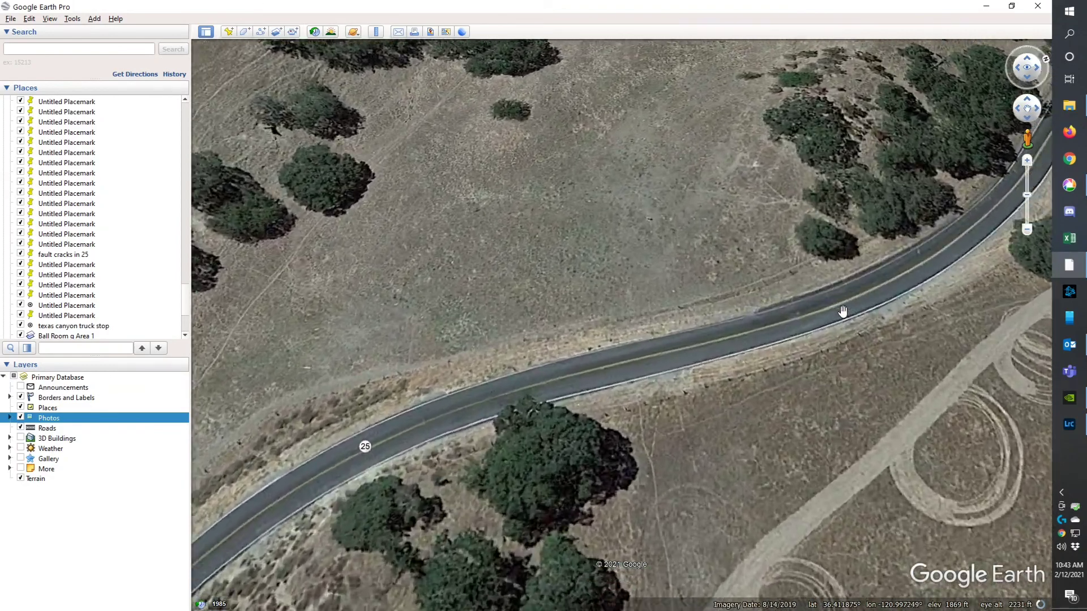
pyautogui.scroll(-2, 842, 316)
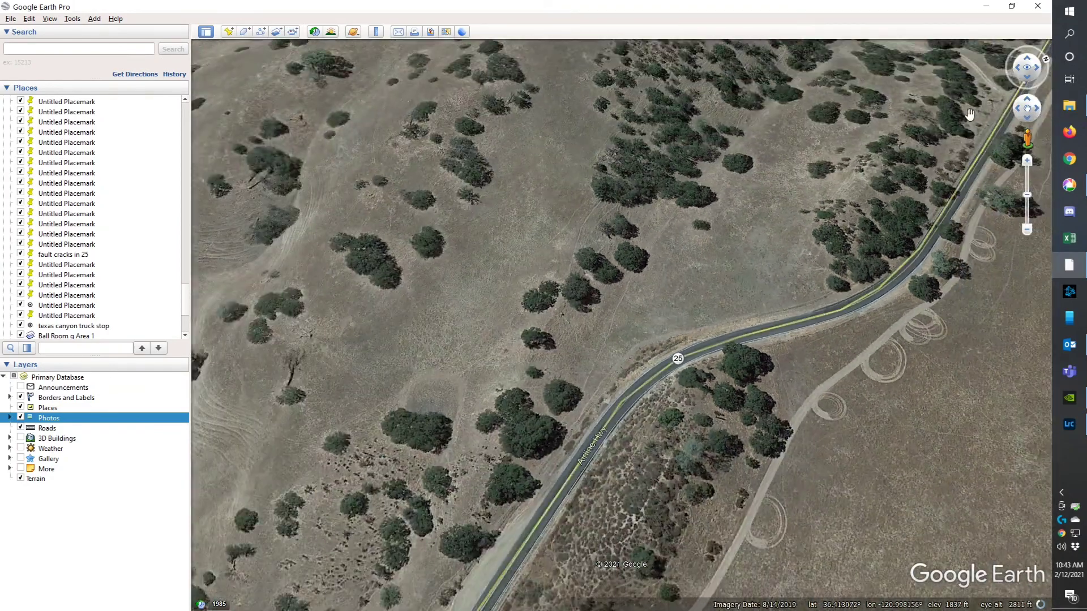
pyautogui.click(985, 6)
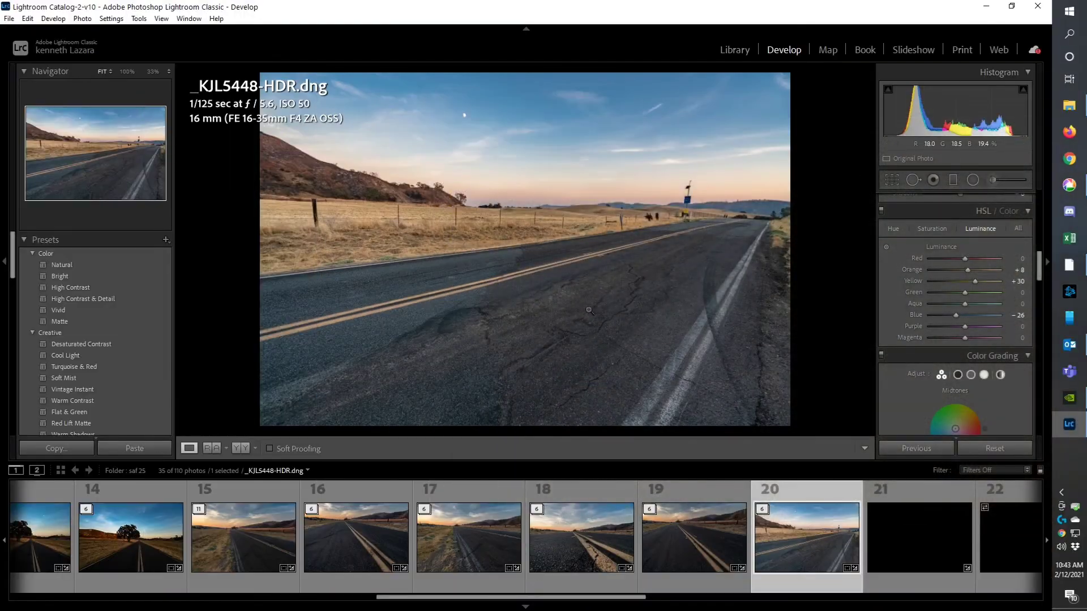
pyautogui.click(507, 271)
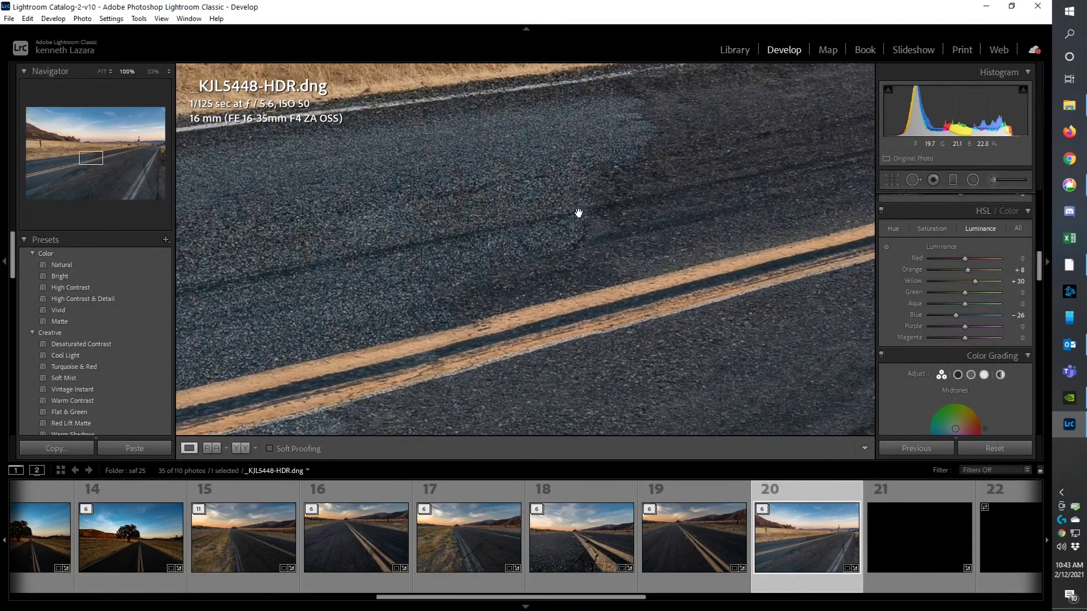
pyautogui.moveTo(596, 158); pyautogui.dragTo(595, 208)
pyautogui.moveTo(540, 272); pyautogui.dragTo(559, 173)
pyautogui.click(568, 180)
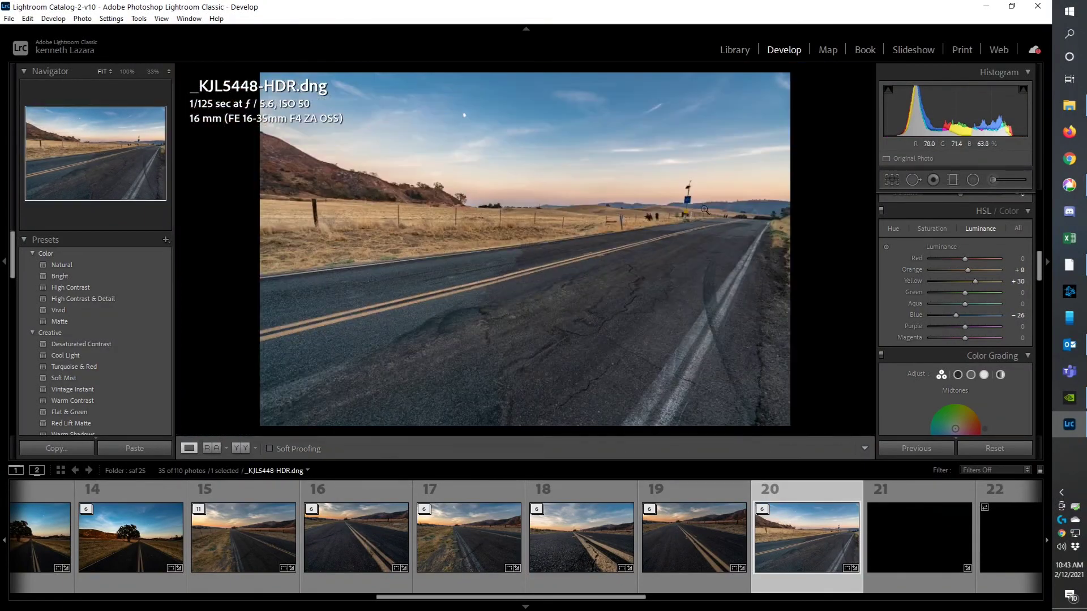
pyautogui.click(486, 336)
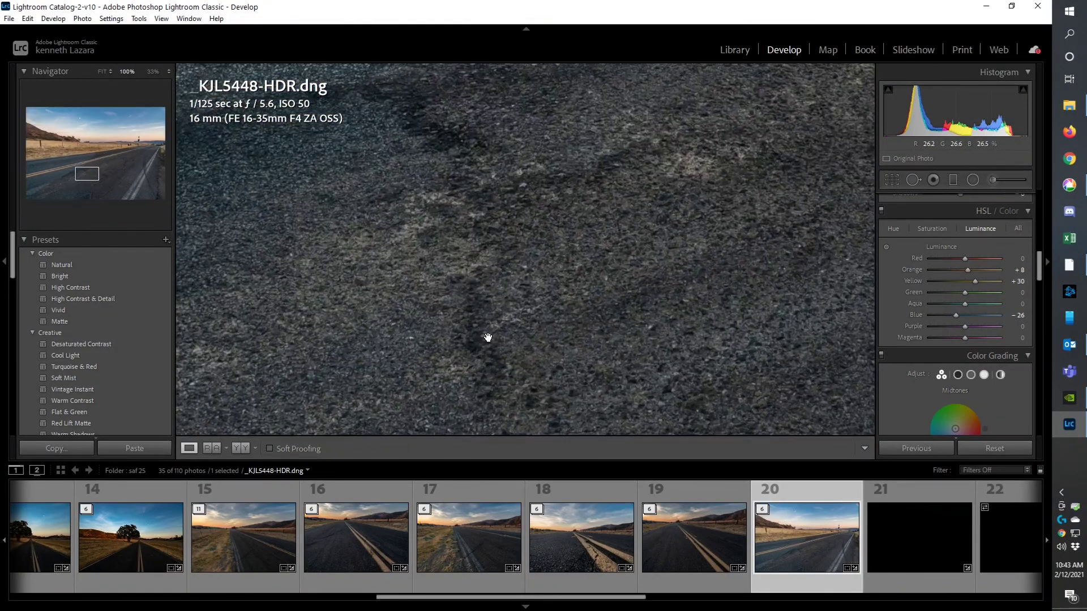
pyautogui.moveTo(483, 218); pyautogui.dragTo(567, 364)
pyautogui.moveTo(538, 260); pyautogui.dragTo(519, 176)
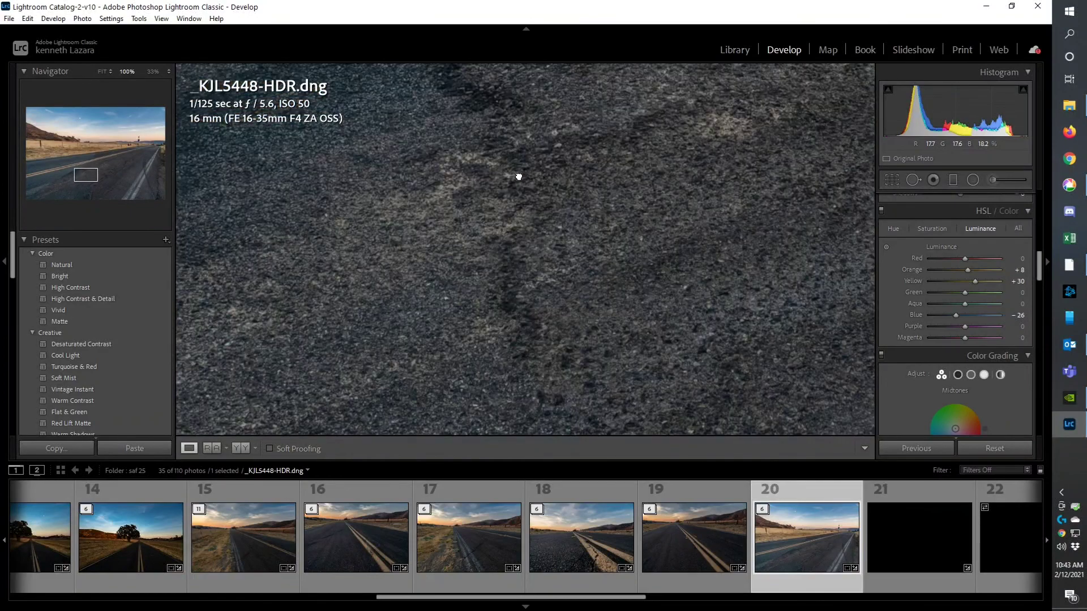
pyautogui.click(536, 203)
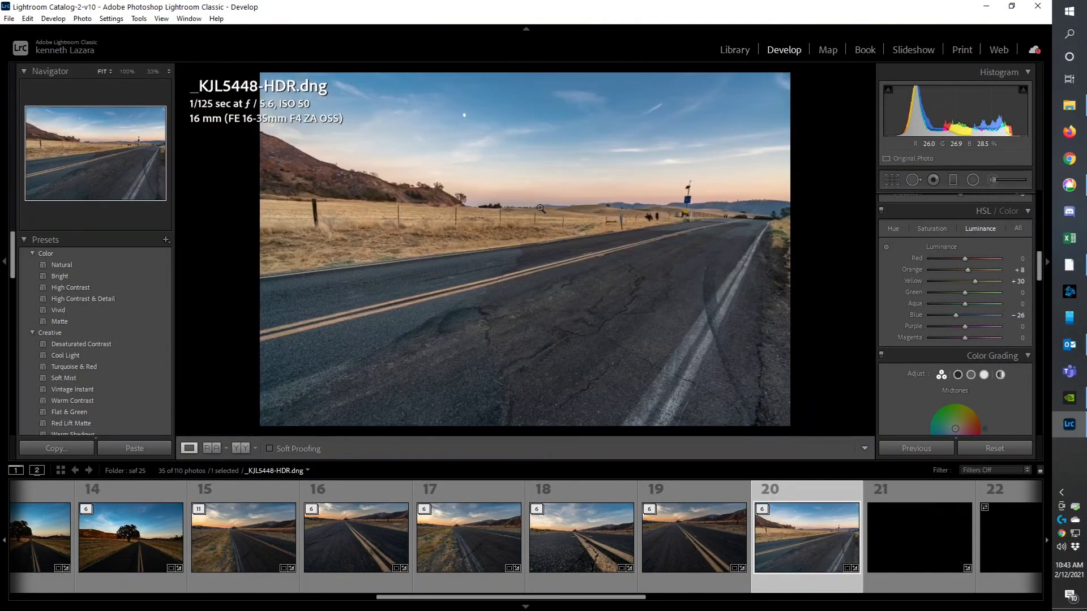
pyautogui.click(598, 312)
pyautogui.moveTo(606, 298); pyautogui.dragTo(585, 179)
pyautogui.click(644, 254)
pyautogui.scroll(5, 647, 562)
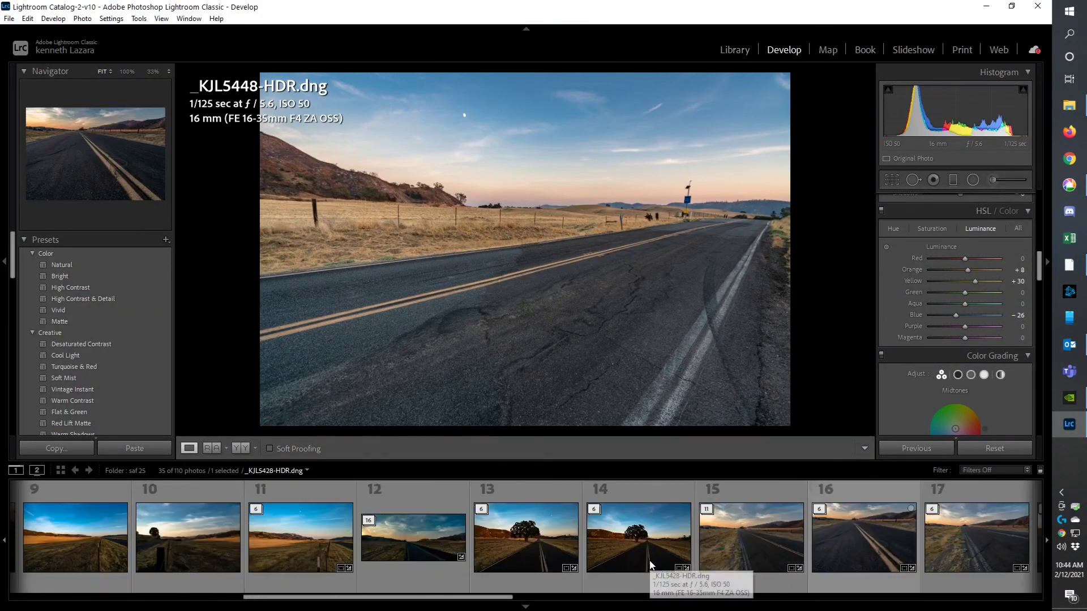
# - Open the _KJL5407-HDR-Pano.dng panorama and zoom to 100% on the hillside
pyautogui.click(430, 538)
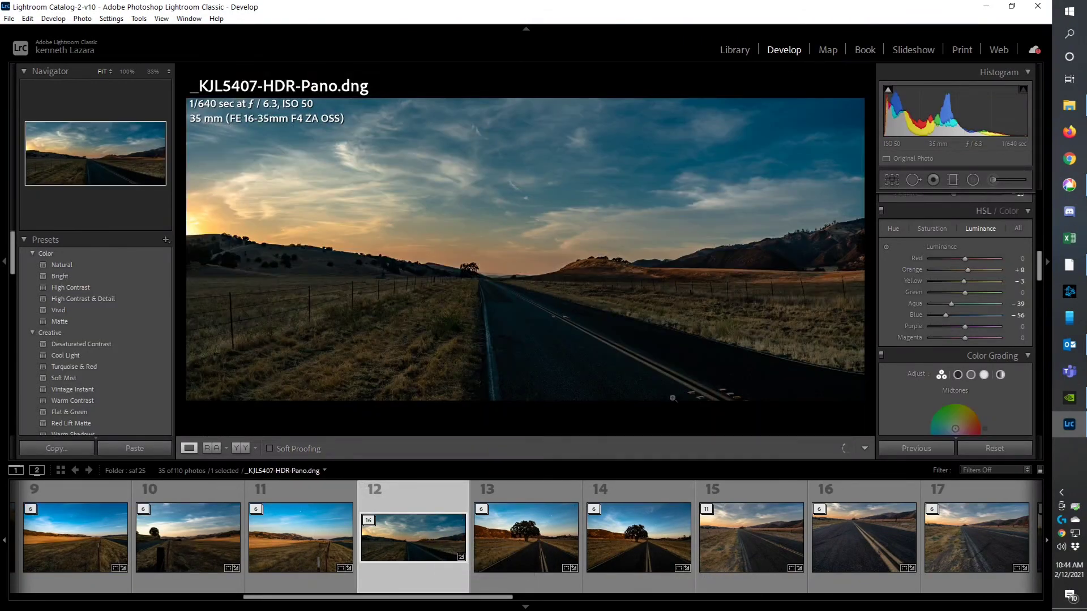
pyautogui.click(596, 264)
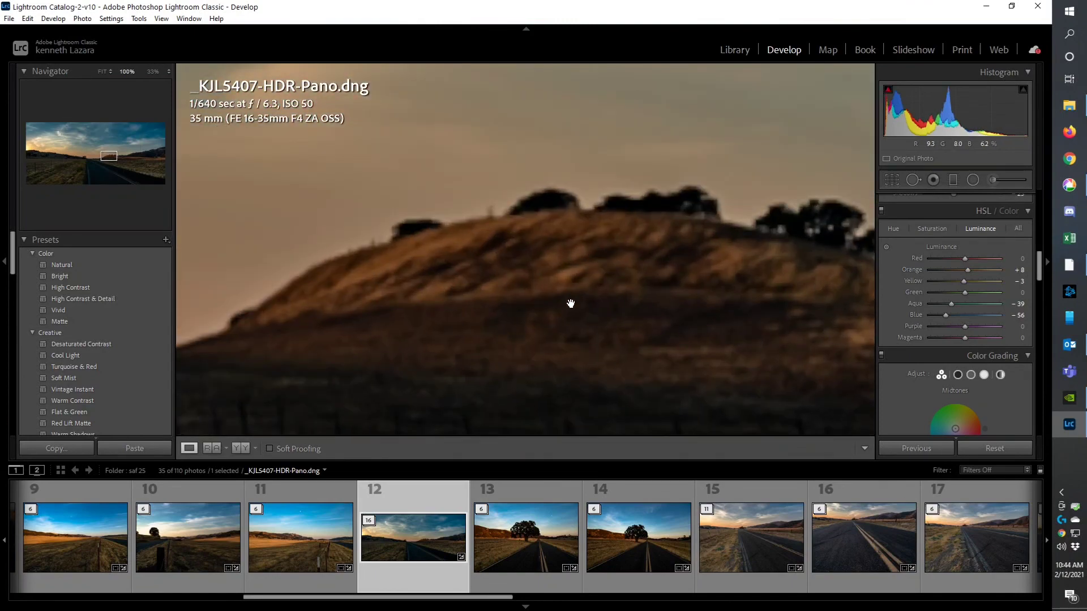
pyautogui.click(596, 366)
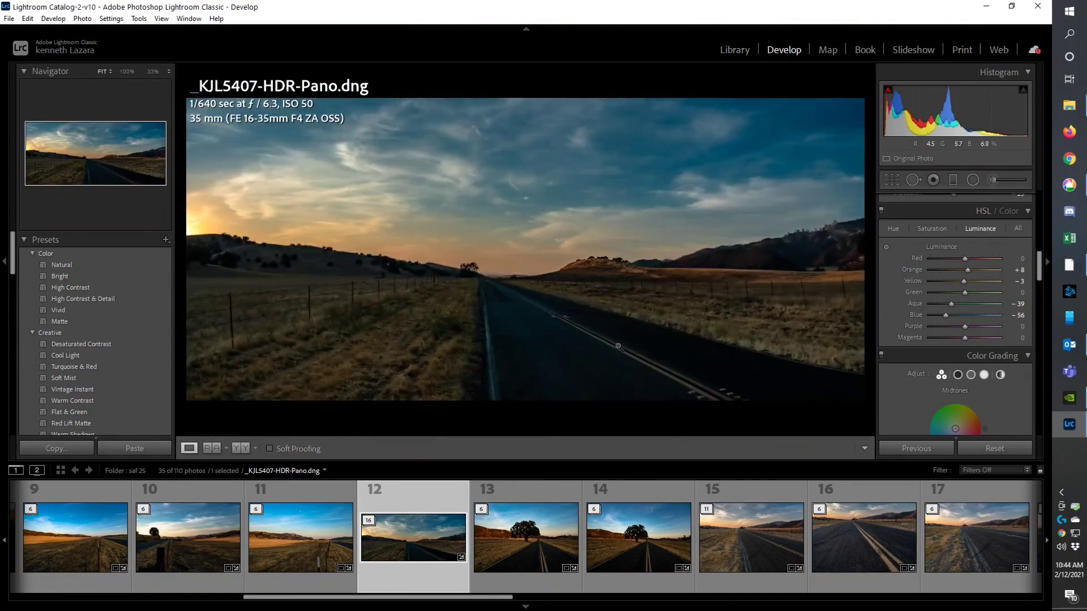
pyautogui.click(586, 259)
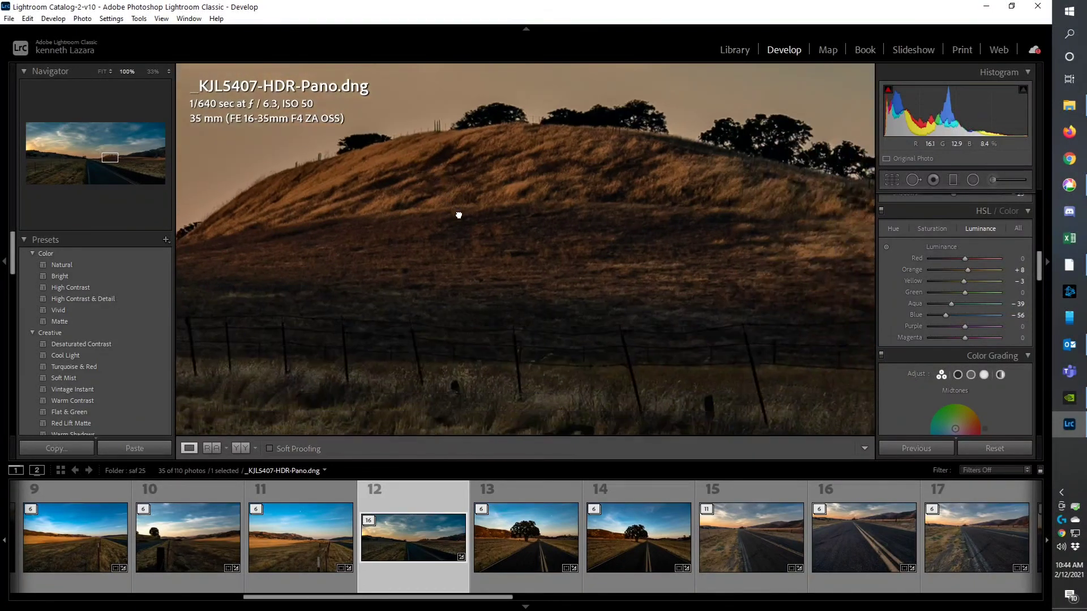
# - Pan along the hillside to the treed hilltop, return to Fit, and open _KJL5413-HDR.dng
pyautogui.moveTo(420, 239); pyautogui.dragTo(709, 295)
pyautogui.moveTo(800, 281); pyautogui.dragTo(477, 269)
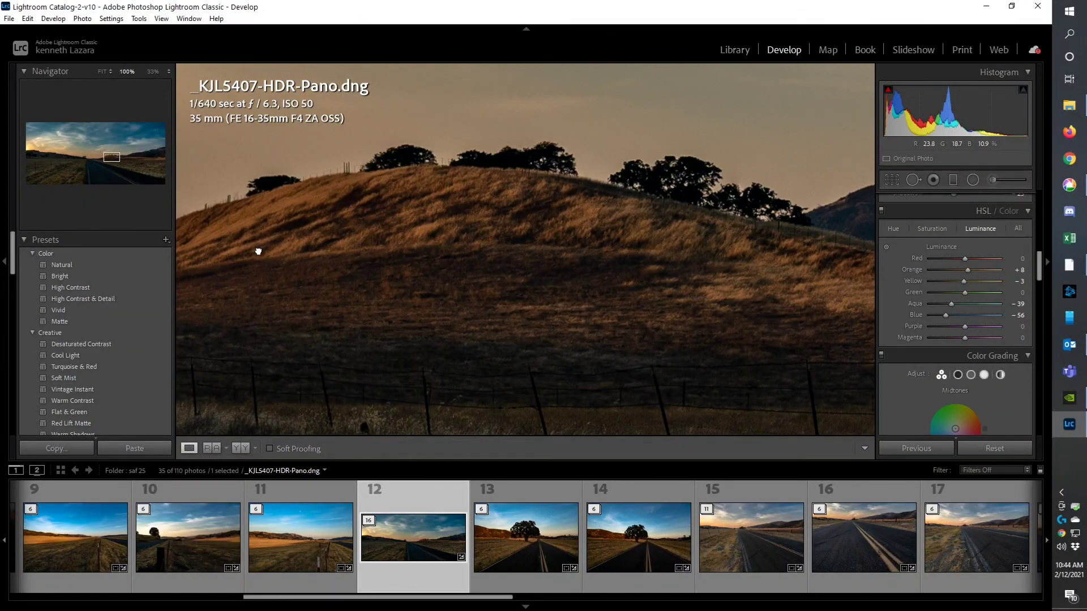
pyautogui.moveTo(262, 251); pyautogui.dragTo(493, 263)
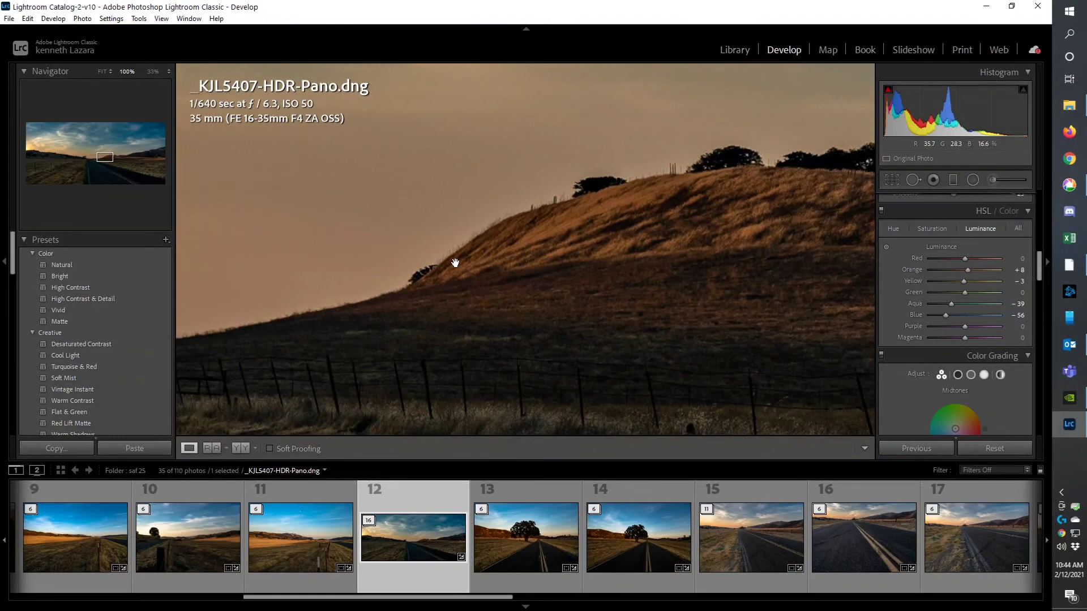
pyautogui.moveTo(684, 262); pyautogui.dragTo(608, 267)
pyautogui.click(755, 293)
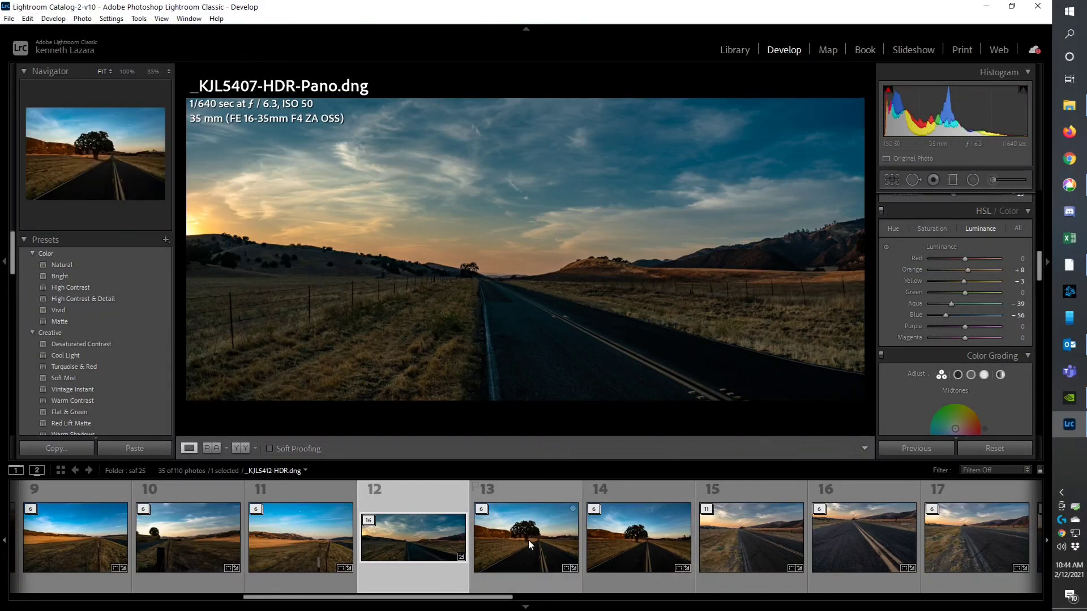
pyautogui.click(641, 534)
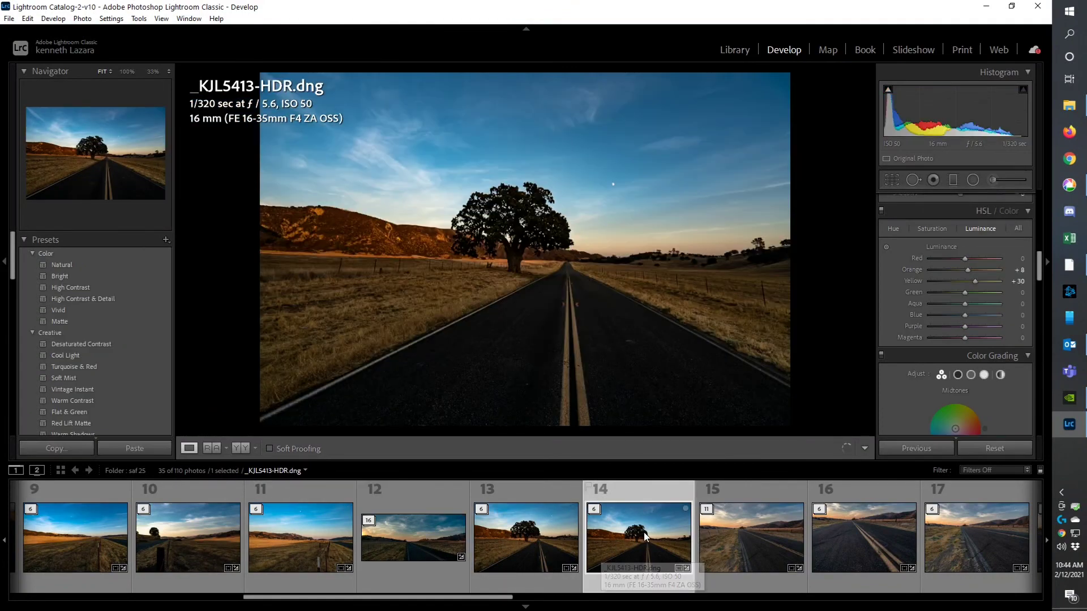
pyautogui.click(568, 264)
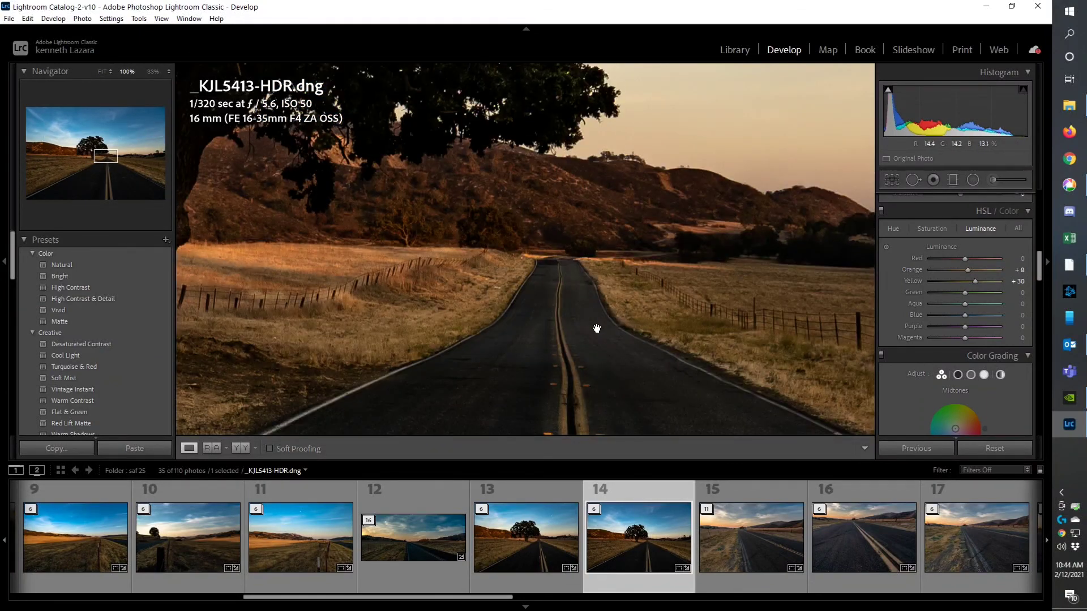
pyautogui.moveTo(590, 338); pyautogui.dragTo(537, 293)
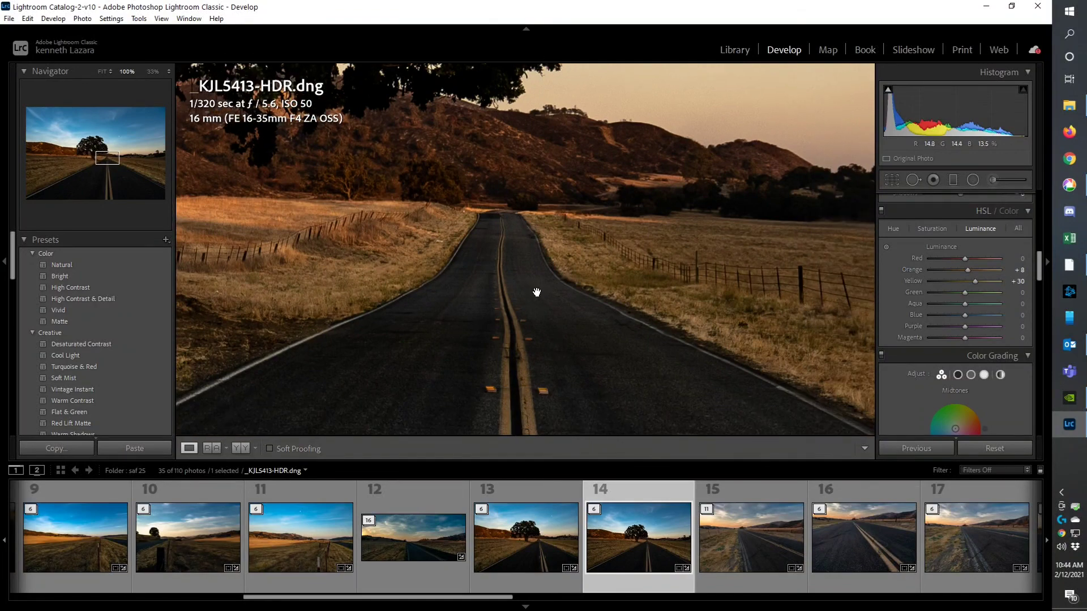
pyautogui.moveTo(651, 245); pyautogui.dragTo(708, 253)
pyautogui.moveTo(445, 301); pyautogui.dragTo(685, 289)
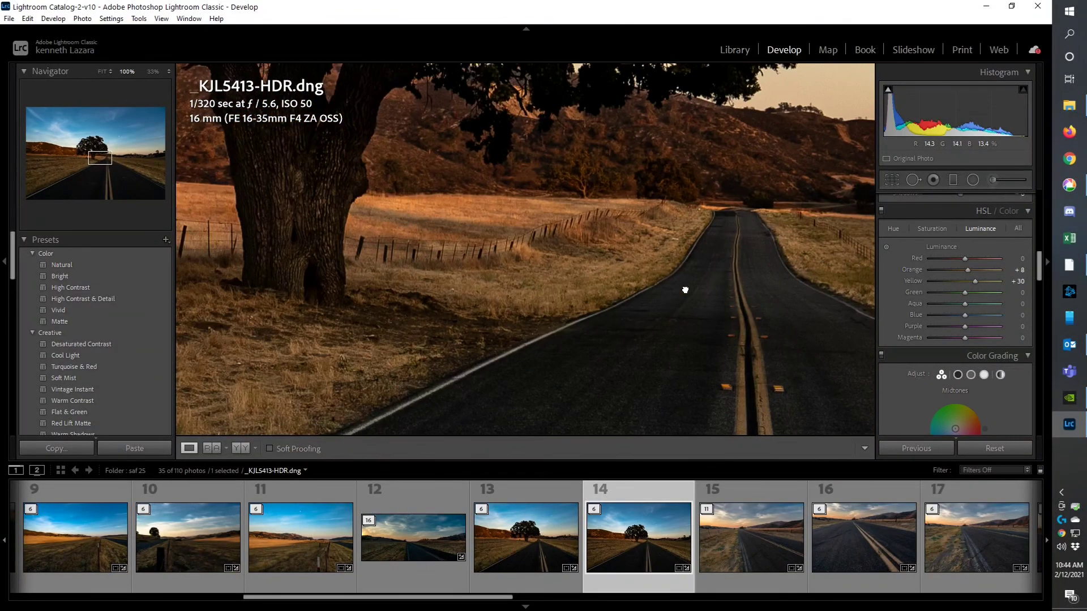
pyautogui.moveTo(443, 266); pyautogui.dragTo(660, 388)
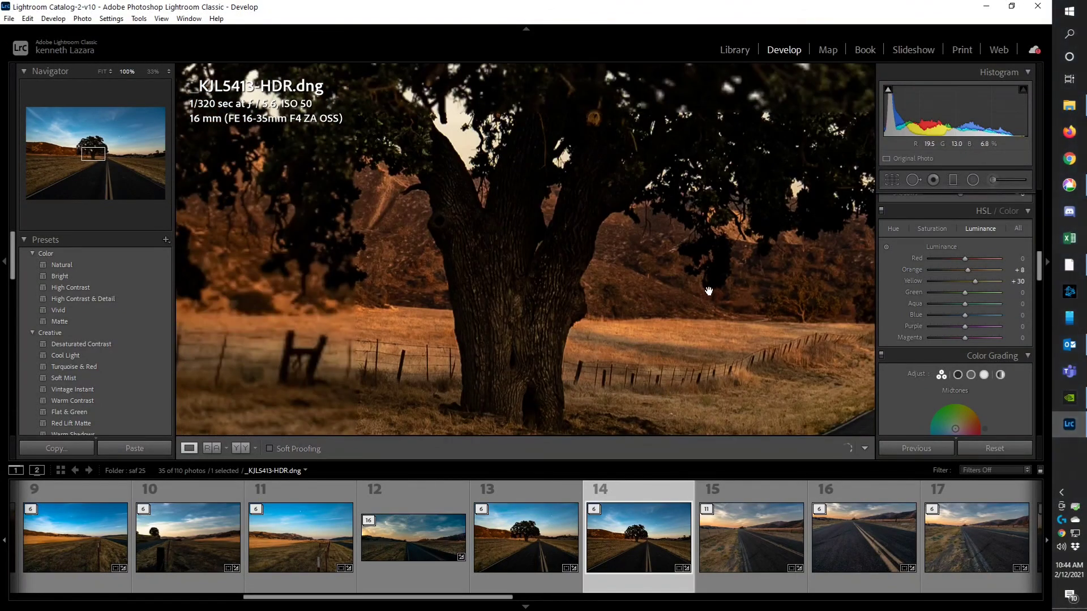
pyautogui.moveTo(711, 294); pyautogui.dragTo(417, 245)
pyautogui.click(693, 270)
pyautogui.click(573, 263)
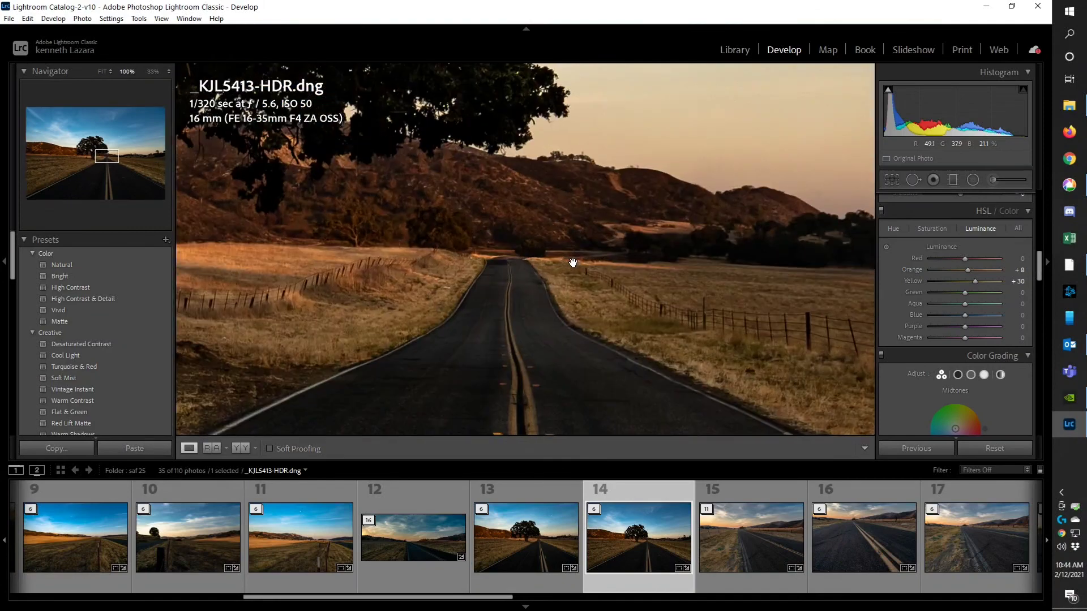
pyautogui.click(509, 297)
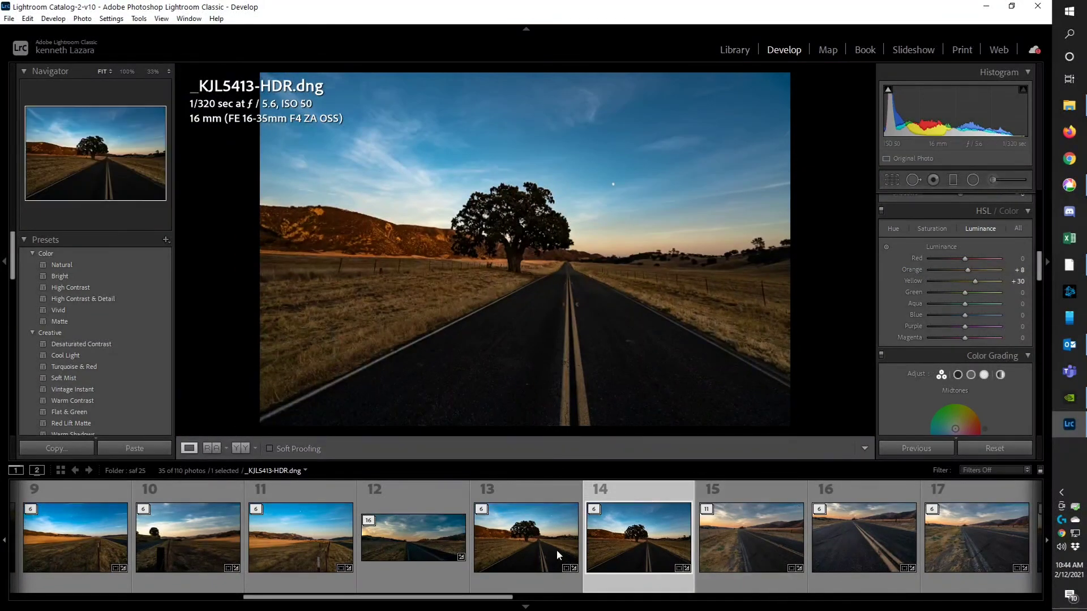
pyautogui.scroll(2, 552, 549)
pyautogui.scroll(-2, 552, 550)
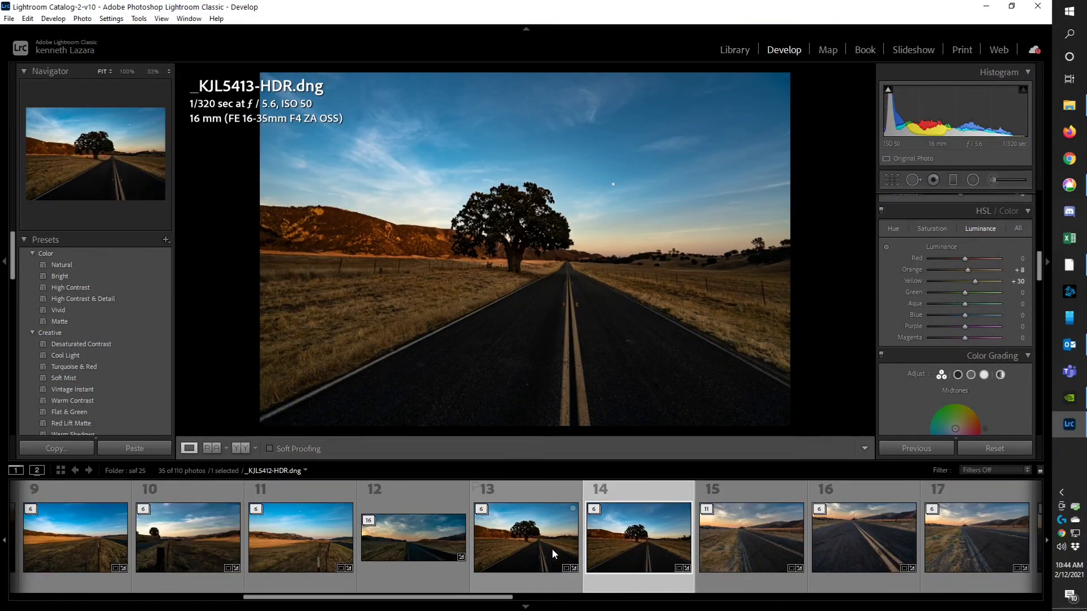
pyautogui.scroll(2, 552, 549)
pyautogui.scroll(2, 552, 549)
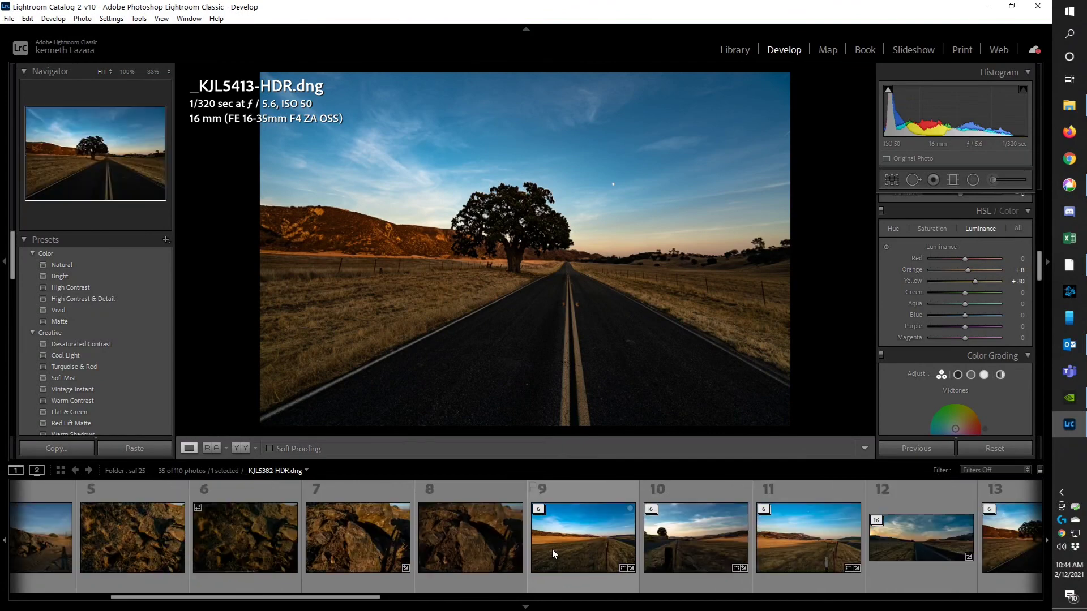
# - Browse _KJL5377.ARW and _KJL5373.ARW, then open the faulted rock photo _KJL5376.ARW
pyautogui.click(501, 526)
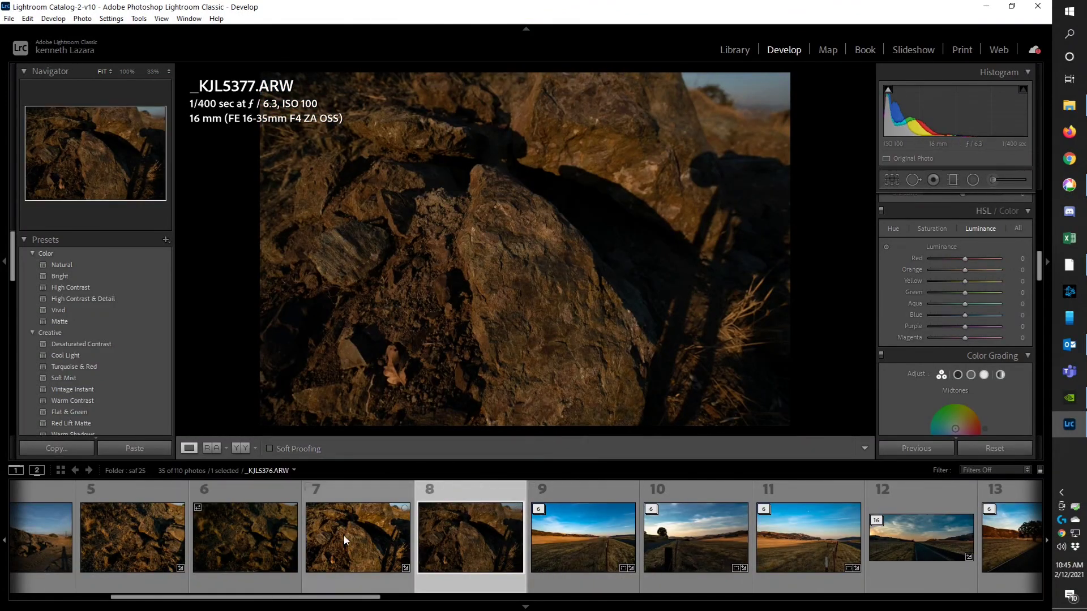
pyautogui.scroll(2, 405, 528)
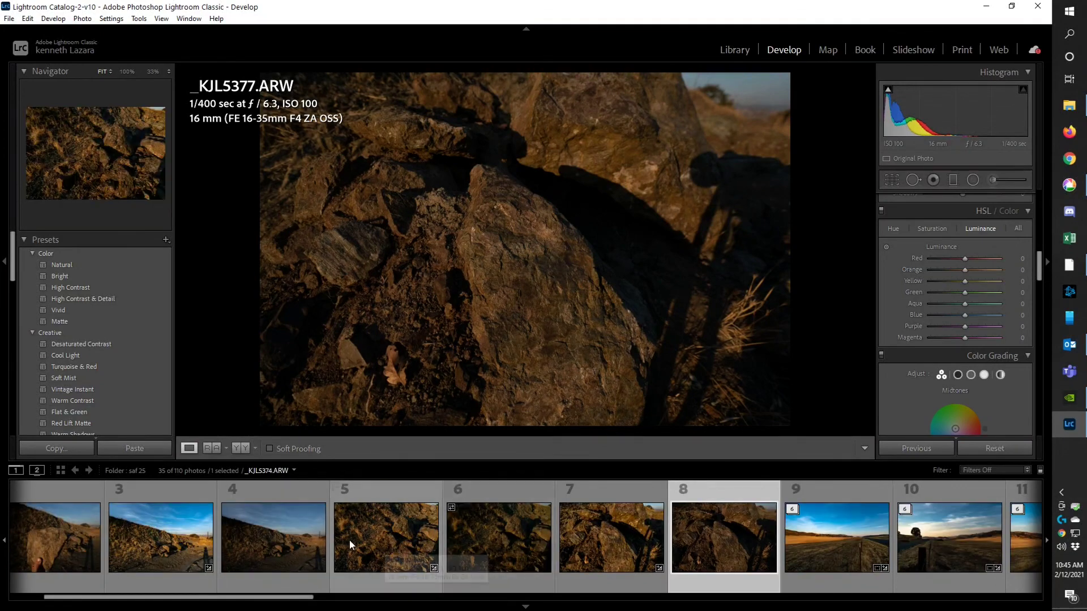
pyautogui.click(295, 537)
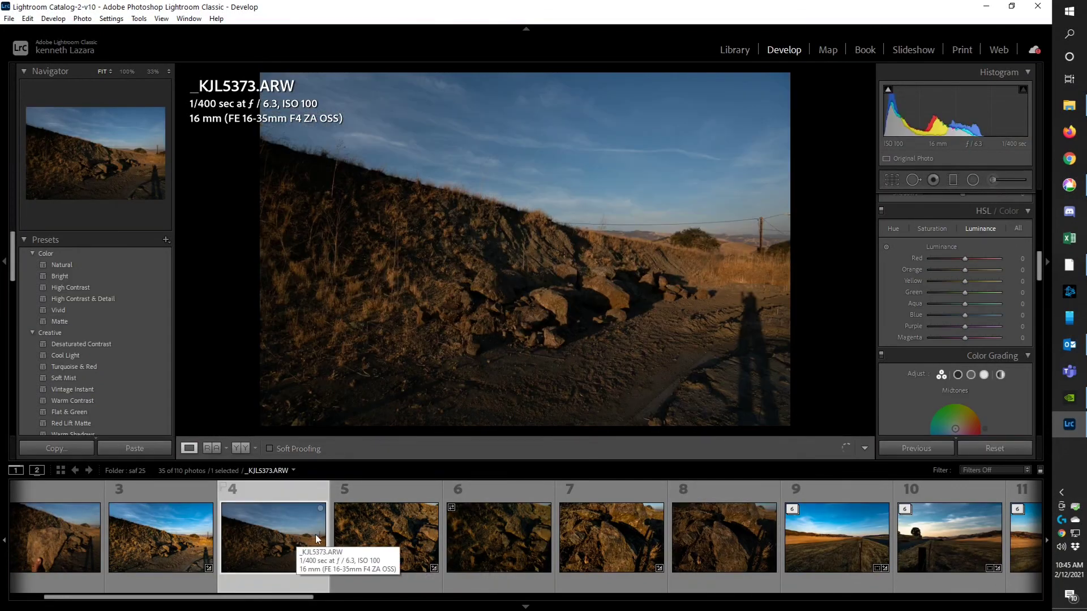
pyautogui.click(605, 541)
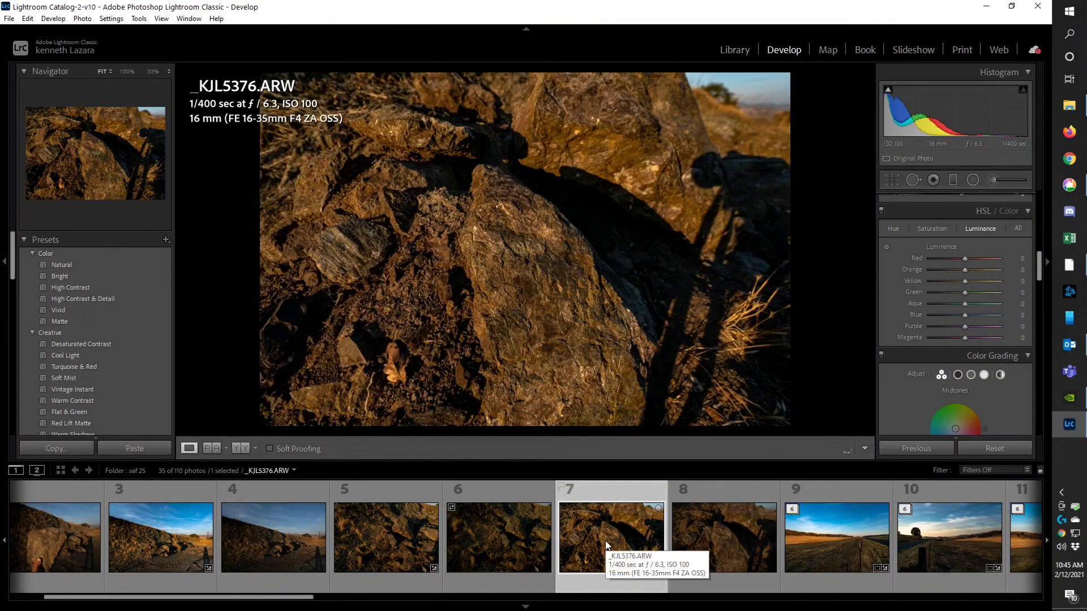
# - Zoom to 100% and pan across the cracked rock face of _KJL5376.ARW
pyautogui.click(518, 337)
pyautogui.moveTo(538, 356); pyautogui.dragTo(540, 188)
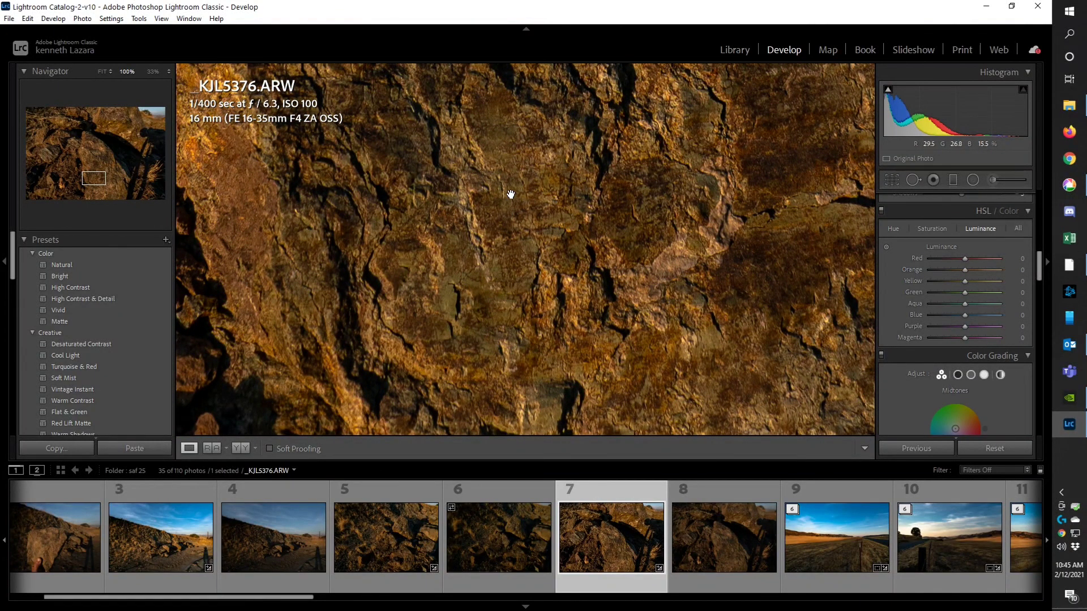
pyautogui.moveTo(517, 192); pyautogui.dragTo(633, 259)
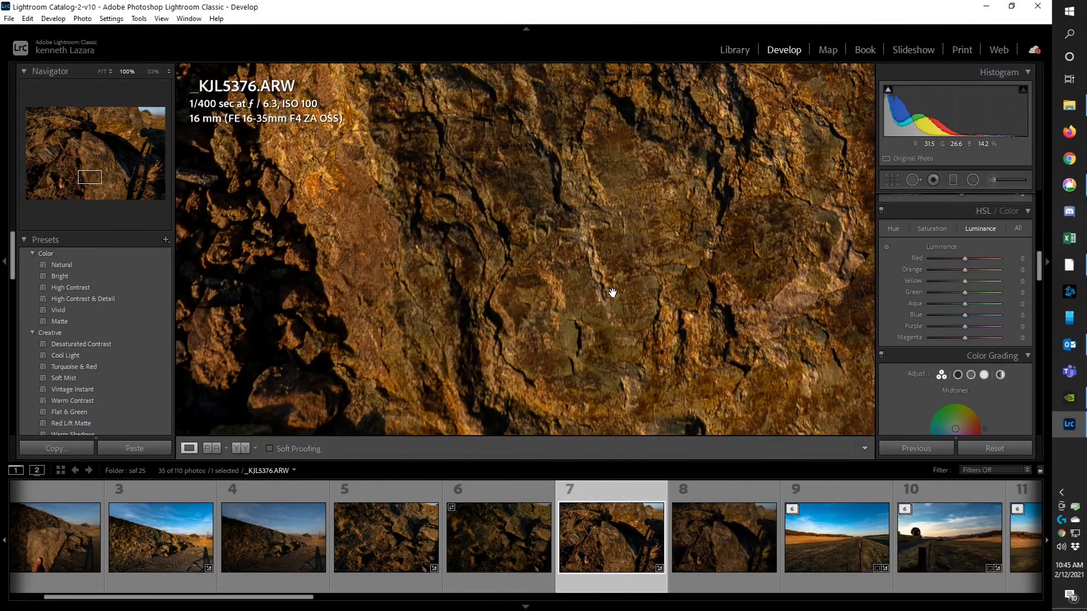
# - Raise the Exposure of _KJL5376.ARW to +1.03 in the Basic panel
pyautogui.scroll(10, 955, 340)
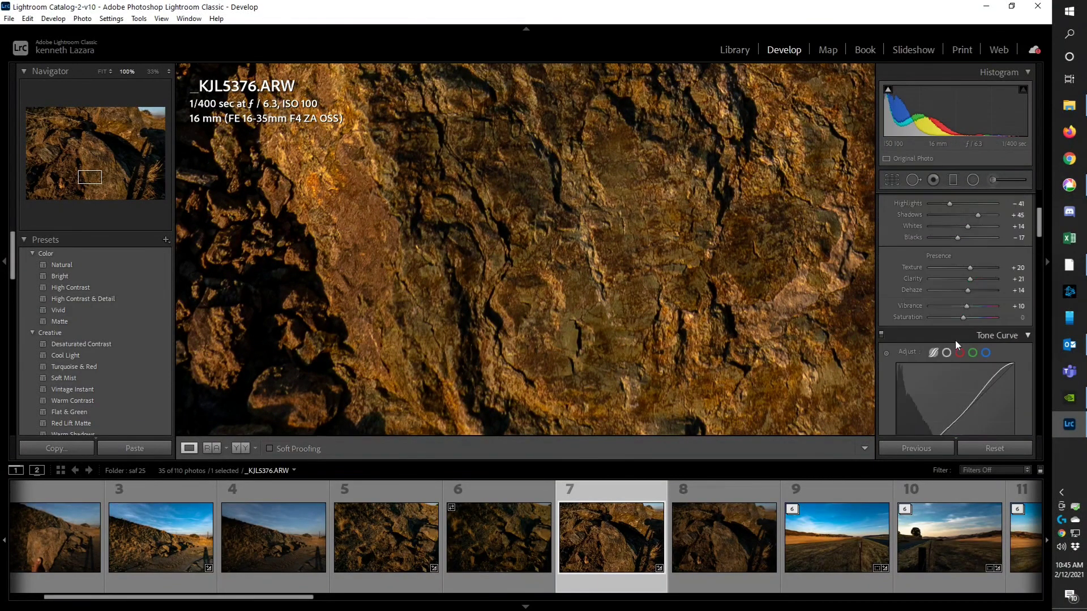
pyautogui.moveTo(969, 315); pyautogui.dragTo(970, 318)
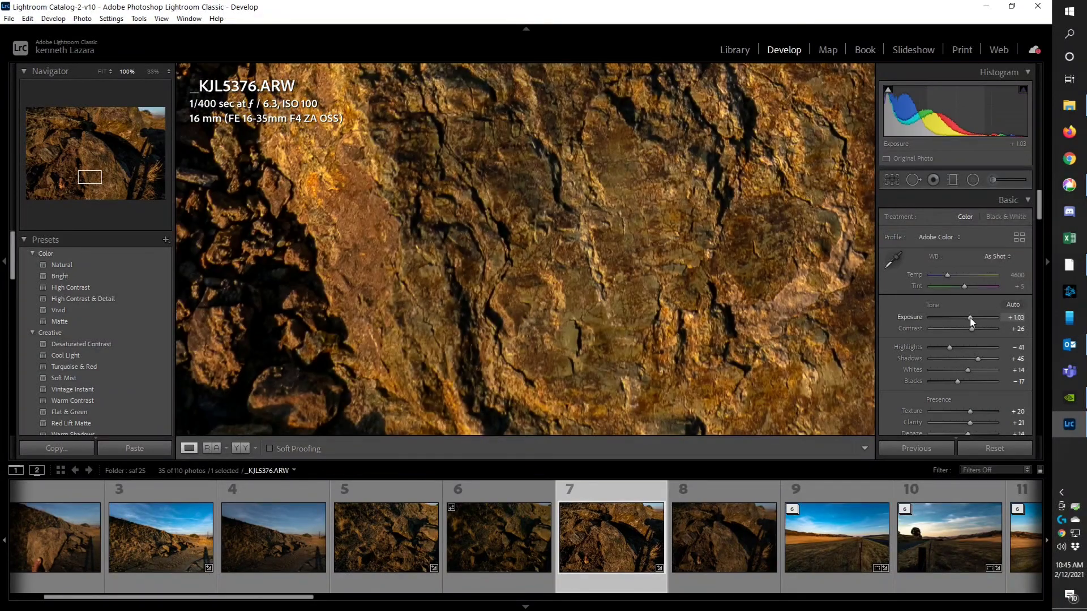
pyautogui.click(607, 277)
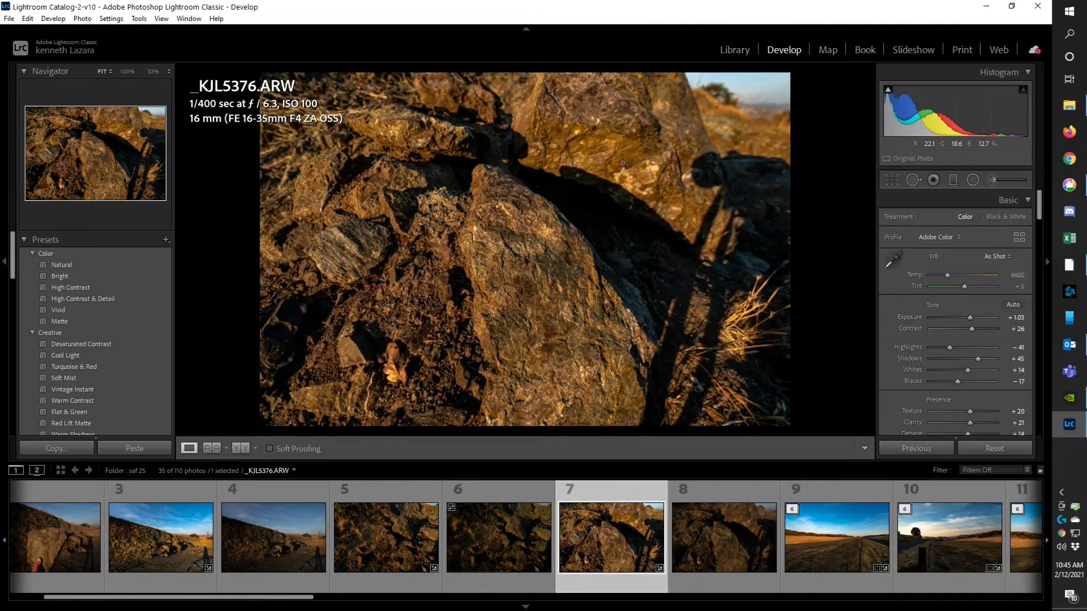
# - Inspect the brightened rock's centre and left striations at 100%, then return to Fit
pyautogui.click(624, 135)
pyautogui.click(604, 279)
pyautogui.click(573, 321)
pyautogui.moveTo(577, 358); pyautogui.dragTo(536, 145)
pyautogui.moveTo(565, 257); pyautogui.dragTo(530, 171)
pyautogui.moveTo(600, 311); pyautogui.dragTo(761, 294)
pyautogui.click(582, 240)
pyautogui.click(334, 245)
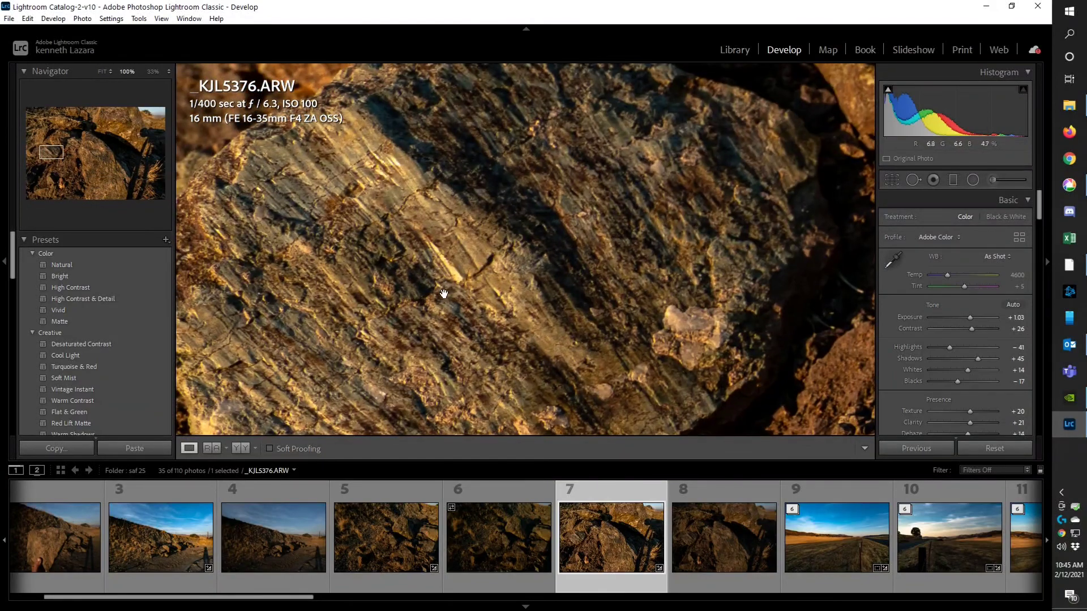
pyautogui.moveTo(446, 296); pyautogui.dragTo(568, 297)
pyautogui.click(568, 297)
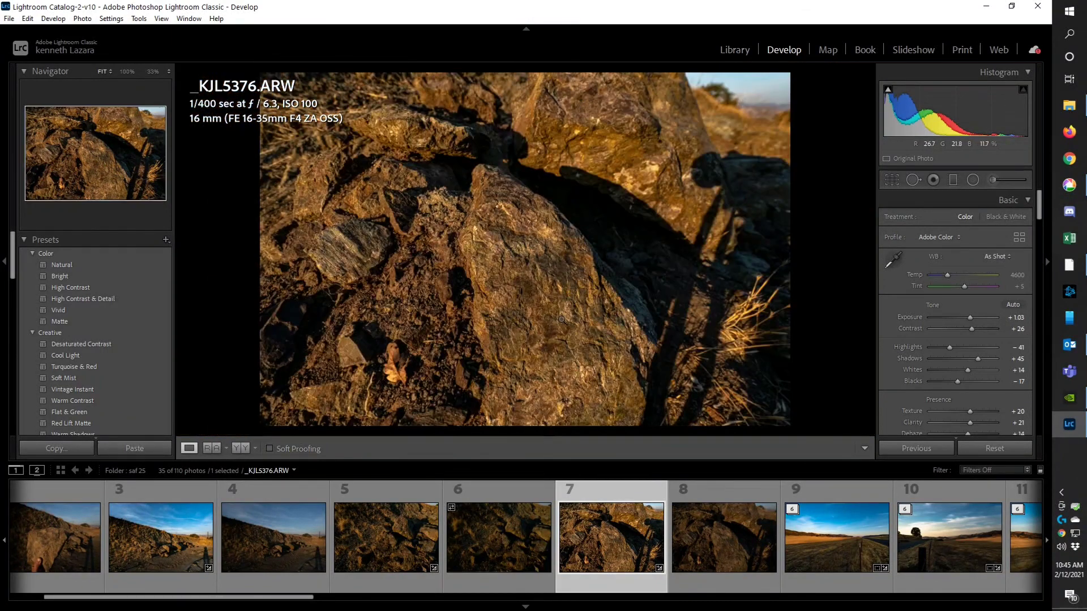
# - Open the cracked road photo _KJL5438-HDR.dng from the filmstrip
pyautogui.scroll(-5, 702, 549)
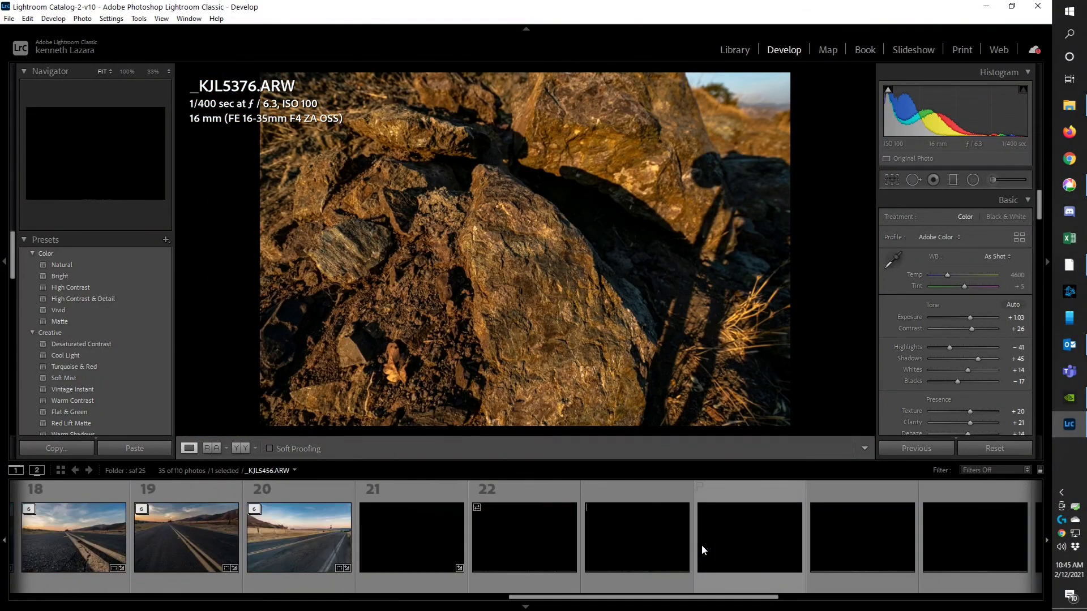
pyautogui.scroll(2, 702, 549)
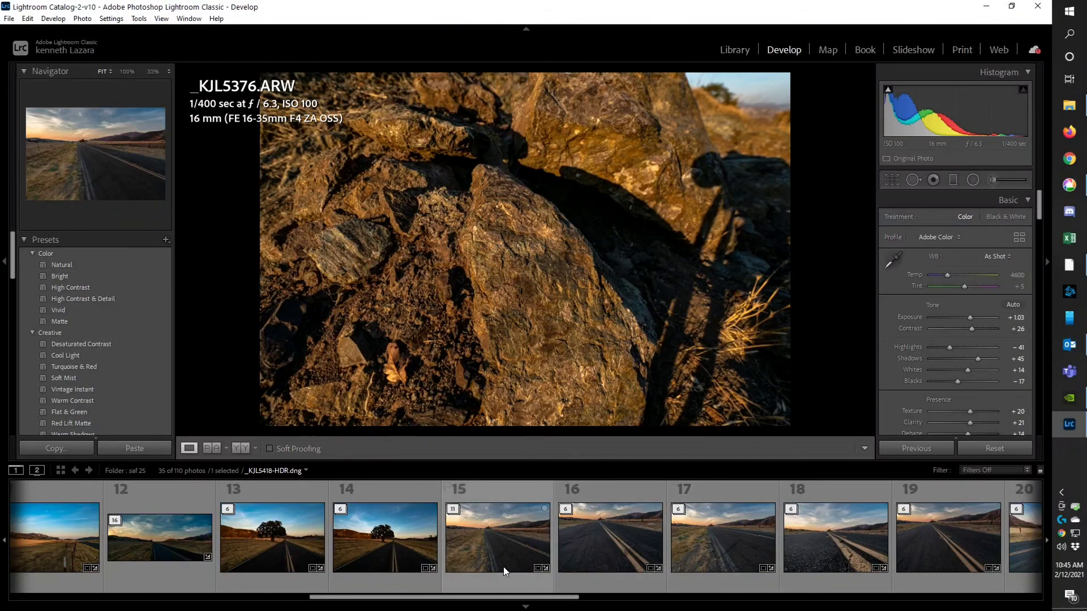
pyautogui.click(853, 529)
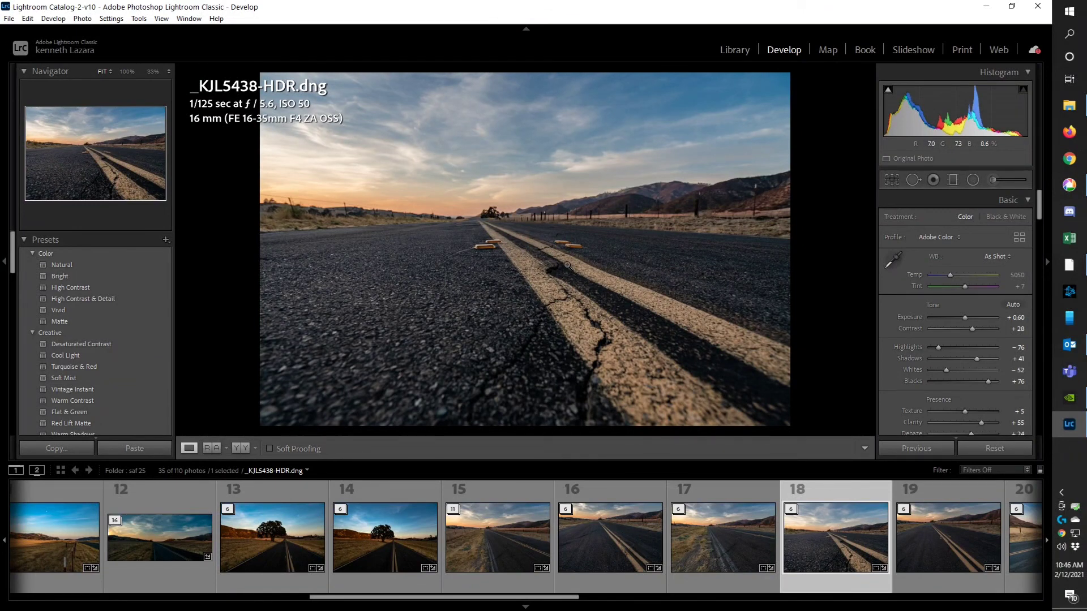
# - Zoom to 100% on the crack across the centre lines, pan around it, then return to Fit
pyautogui.click(525, 208)
pyautogui.click(524, 209)
pyautogui.click(547, 286)
pyautogui.moveTo(568, 149); pyautogui.dragTo(581, 266)
pyautogui.click(582, 266)
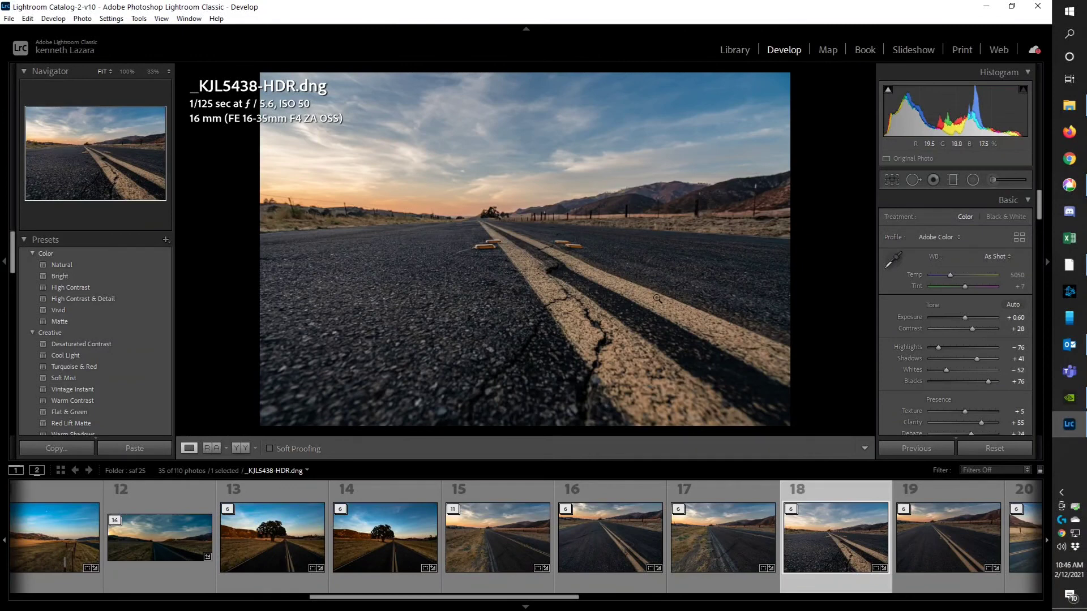